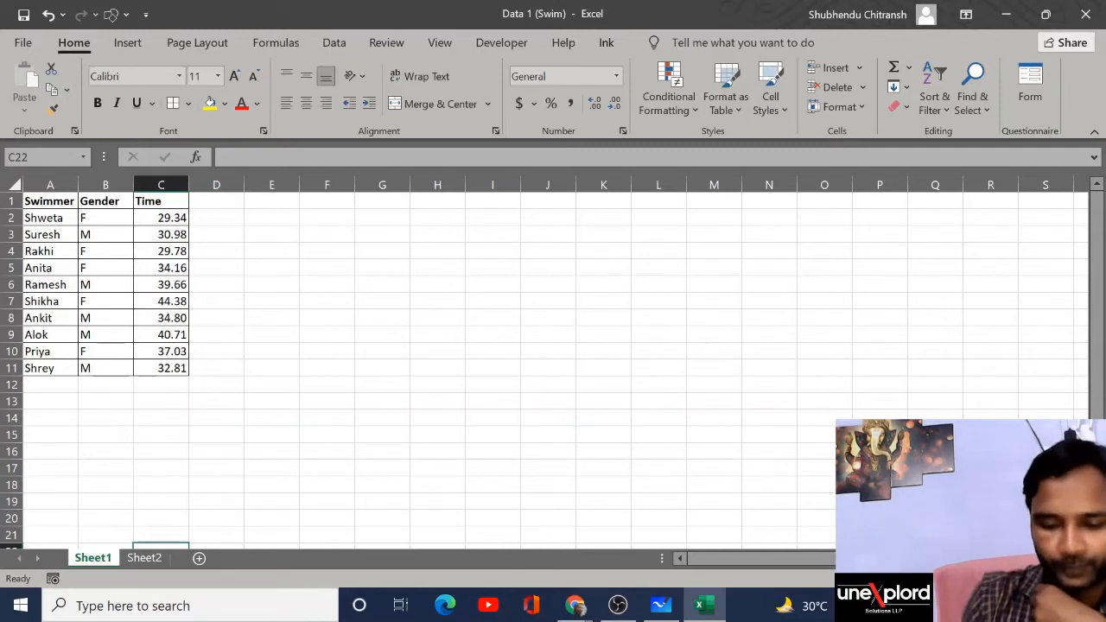
# Step: On Sheet2, use the ink Pen to handwrite SaaS and underline it
pyautogui.click(147, 557)
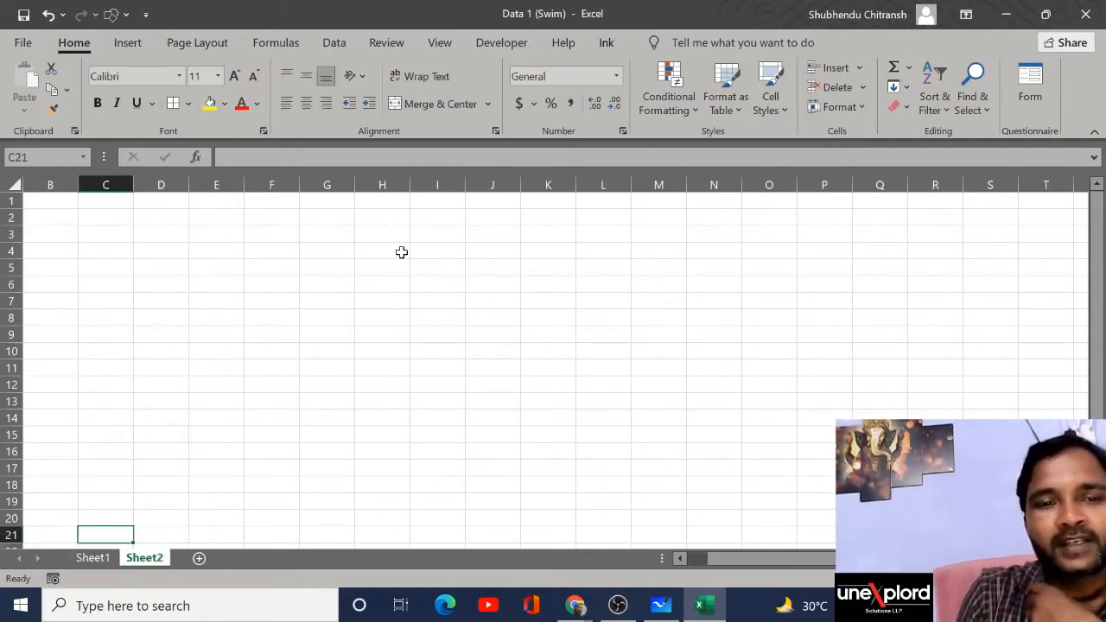
pyautogui.click(607, 43)
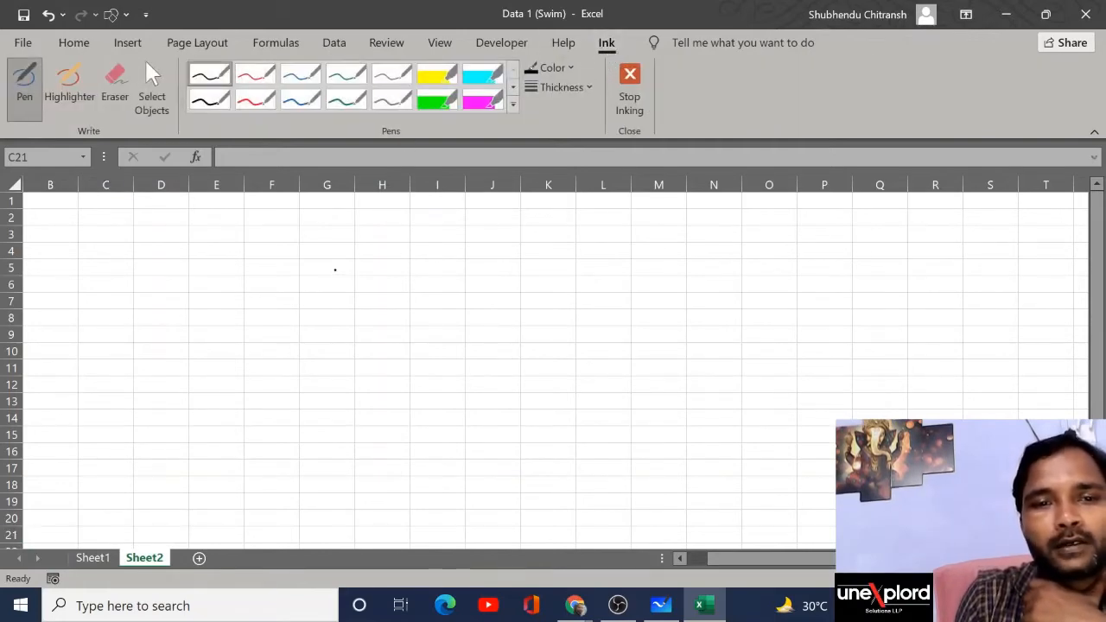
pyautogui.moveTo(390, 226)
pyautogui.mouseDown()
pyautogui.moveTo(363, 234)
pyautogui.moveTo(361, 257)
pyautogui.moveTo(450, 241)
pyautogui.moveTo(456, 251)
pyautogui.moveTo(446, 250)
pyautogui.moveTo(466, 253)
pyautogui.mouseUp()
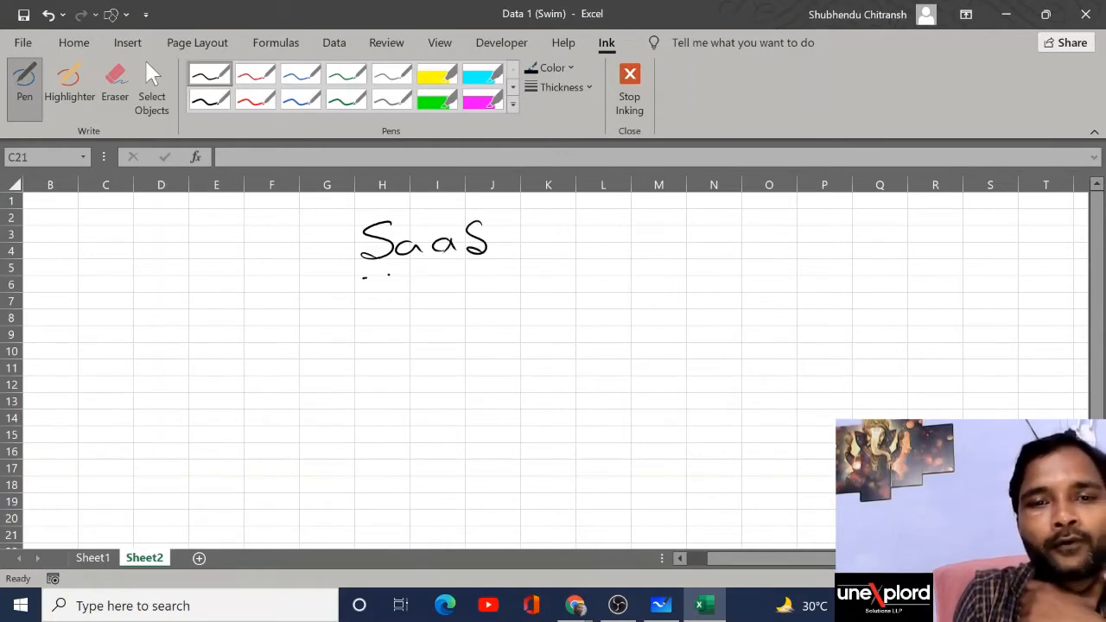
pyautogui.moveTo(363, 278)
pyautogui.mouseDown()
pyautogui.moveTo(571, 242)
pyautogui.moveTo(559, 250)
pyautogui.mouseUp()
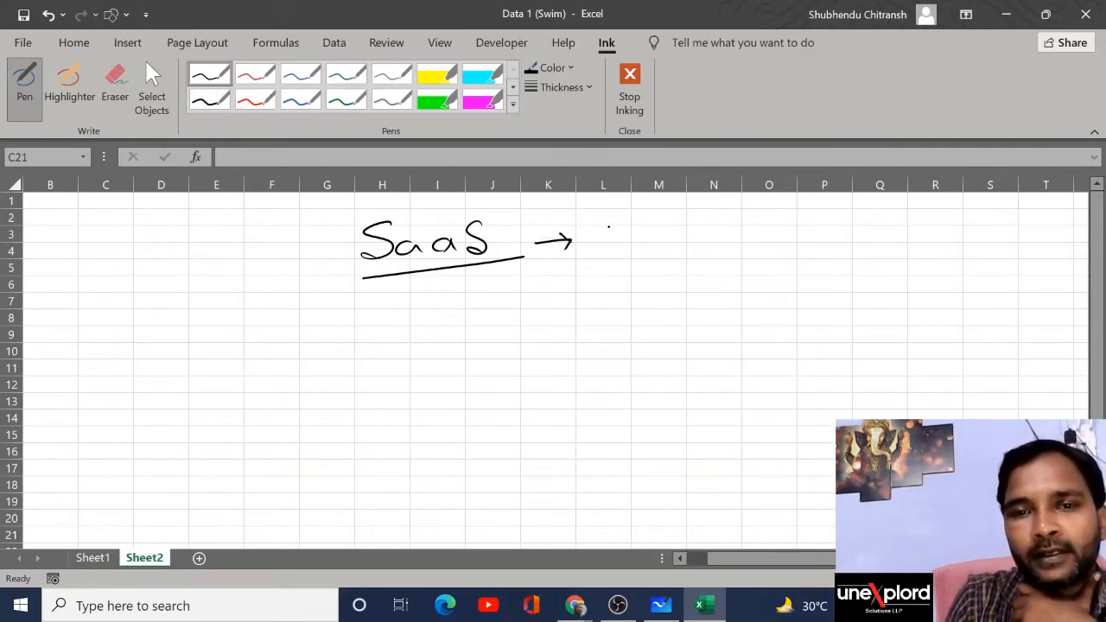
# Step: Handwrite 'Software as a Service' after the arrow and underline the phrase
pyautogui.moveTo(608, 222)
pyautogui.mouseDown()
pyautogui.moveTo(592, 246)
pyautogui.moveTo(646, 237)
pyautogui.mouseUp()
pyautogui.moveTo(654, 219)
pyautogui.mouseDown()
pyautogui.moveTo(654, 245)
pyautogui.moveTo(662, 236)
pyautogui.mouseUp()
pyautogui.moveTo(664, 230); pyautogui.dragTo(685, 228)
pyautogui.moveTo(701, 228); pyautogui.dragTo(722, 233)
pyautogui.moveTo(725, 233); pyautogui.dragTo(802, 235)
pyautogui.moveTo(850, 223)
pyautogui.mouseDown()
pyautogui.moveTo(859, 233)
pyautogui.moveTo(895, 221)
pyautogui.moveTo(886, 233)
pyautogui.mouseUp()
pyautogui.moveTo(914, 228); pyautogui.dragTo(1004, 223)
pyautogui.click(1013, 220)
pyautogui.moveTo(599, 264)
pyautogui.mouseDown()
pyautogui.moveTo(847, 231)
pyautogui.moveTo(1002, 234)
pyautogui.mouseUp()
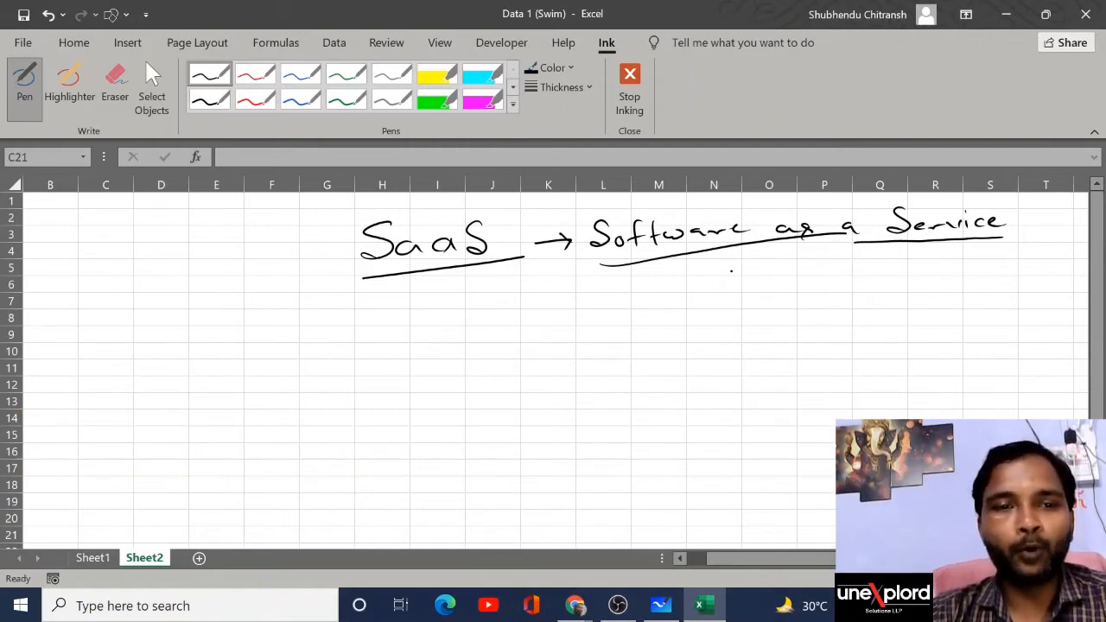
# Step: Launch IBM SPSS Statistics 22 by searching 'spss' in Windows, then dismiss its welcome dialog
pyautogui.click(104, 559)
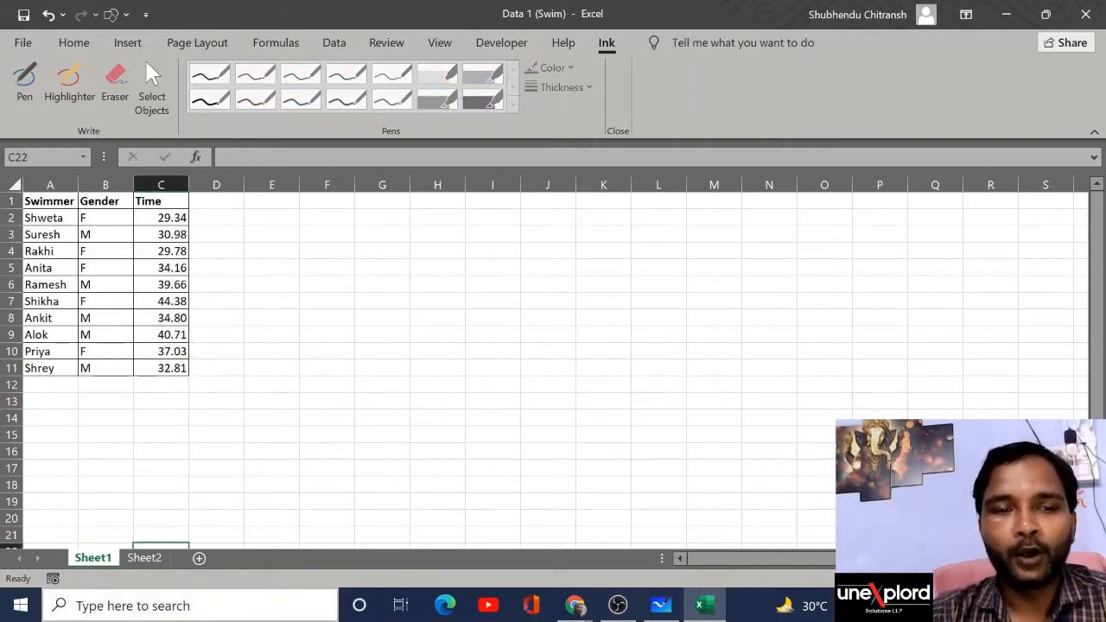
pyautogui.click(140, 605)
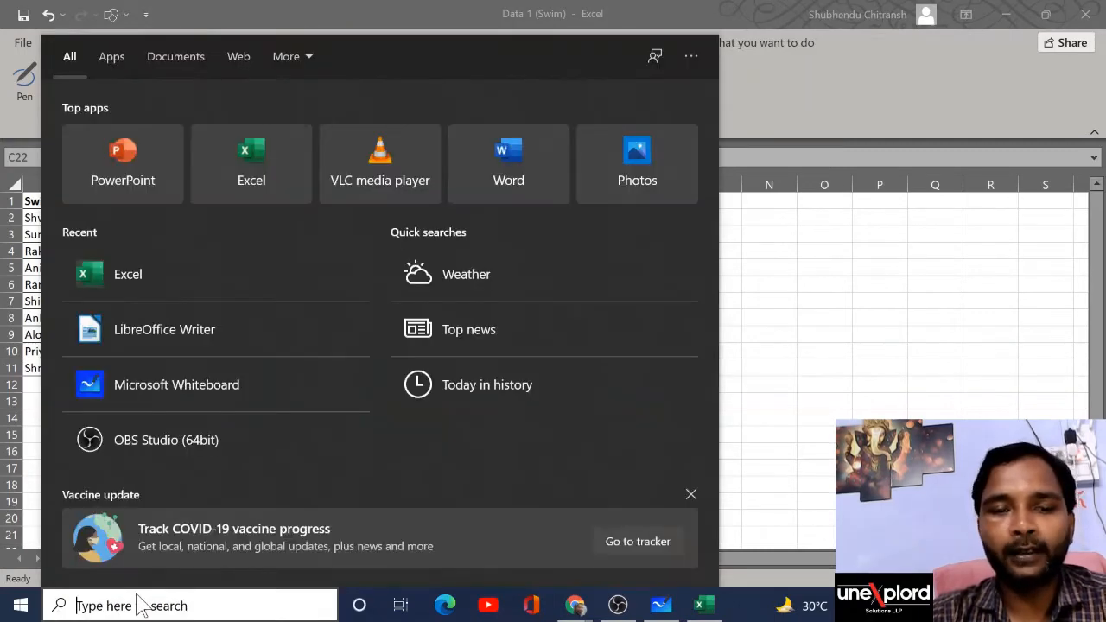
pyautogui.write('spss')
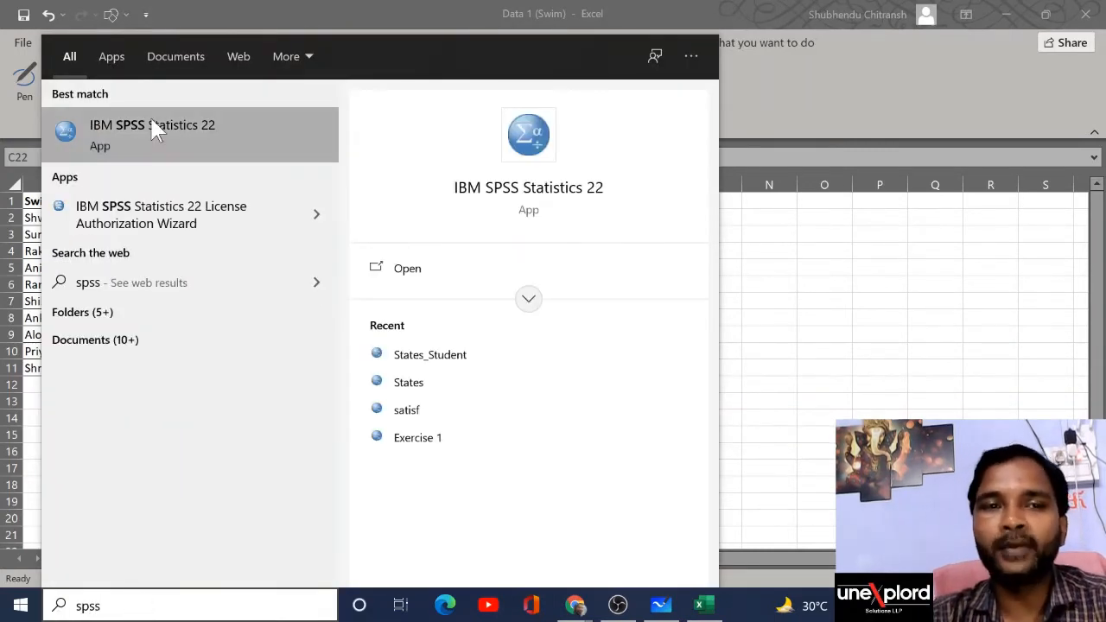
pyautogui.click(208, 148)
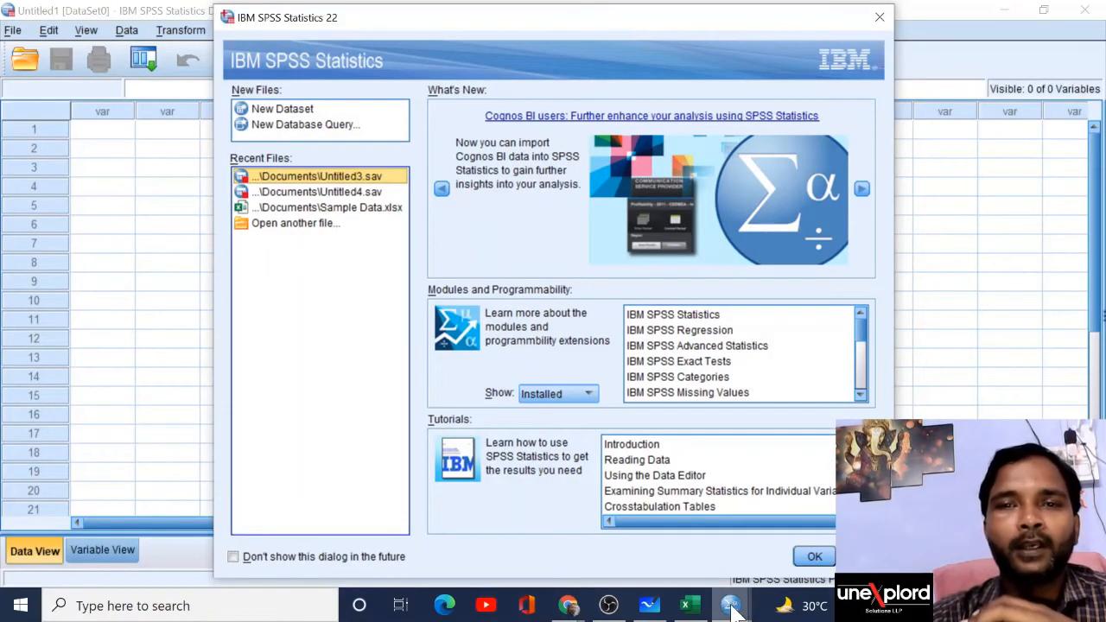
pyautogui.moveTo(733, 610)
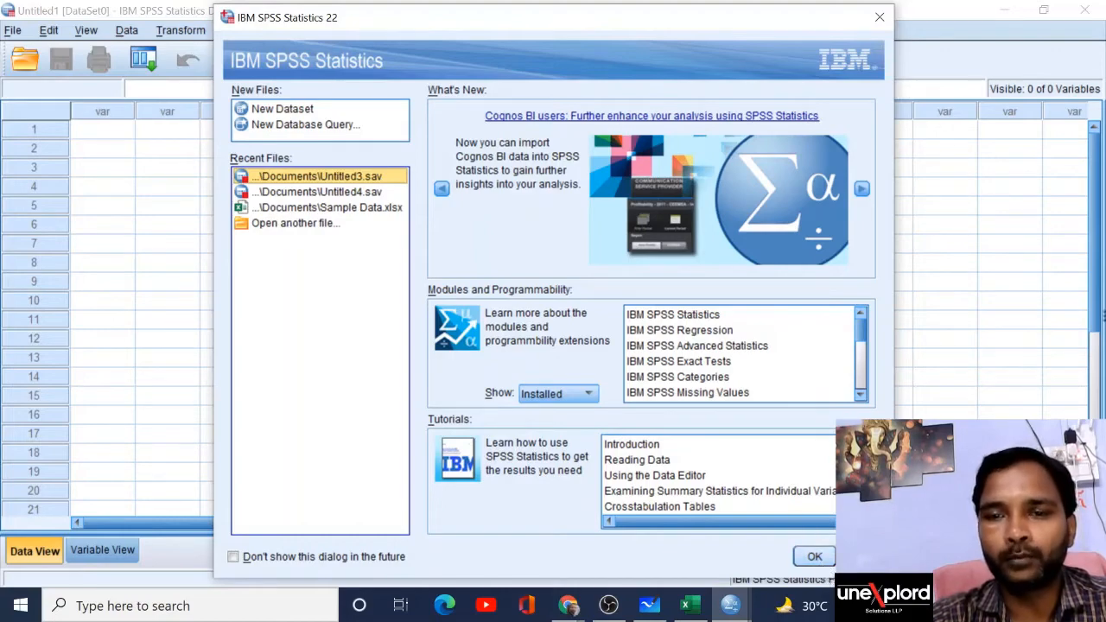
pyautogui.click(826, 558)
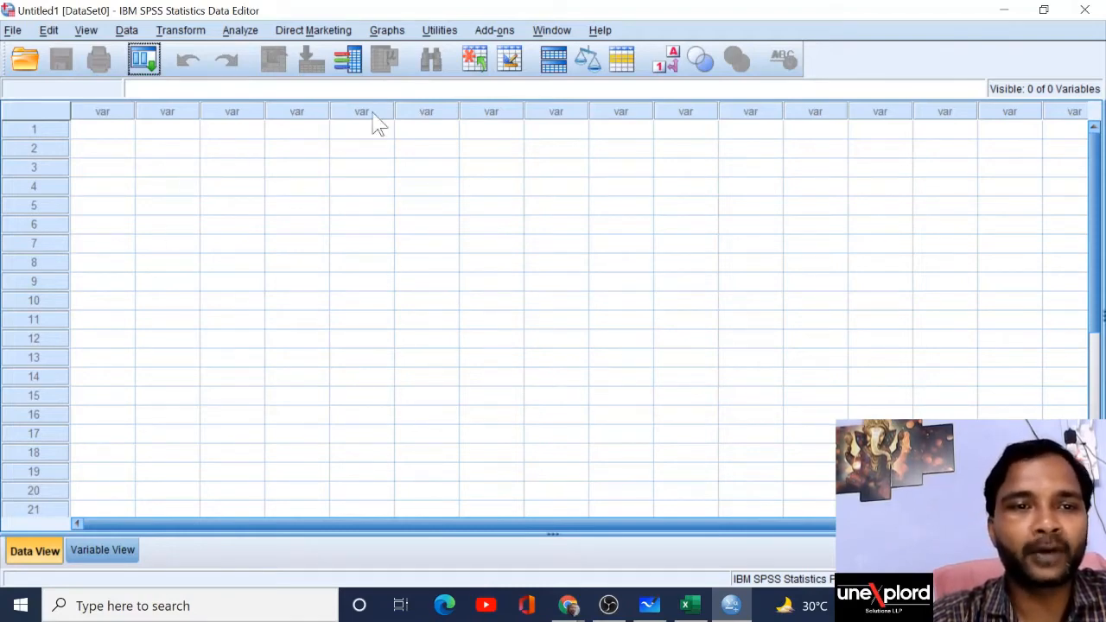
# Step: Look over SPSS's Variable View and Data View, then bring the Excel swimmer table forward
pyautogui.click(111, 553)
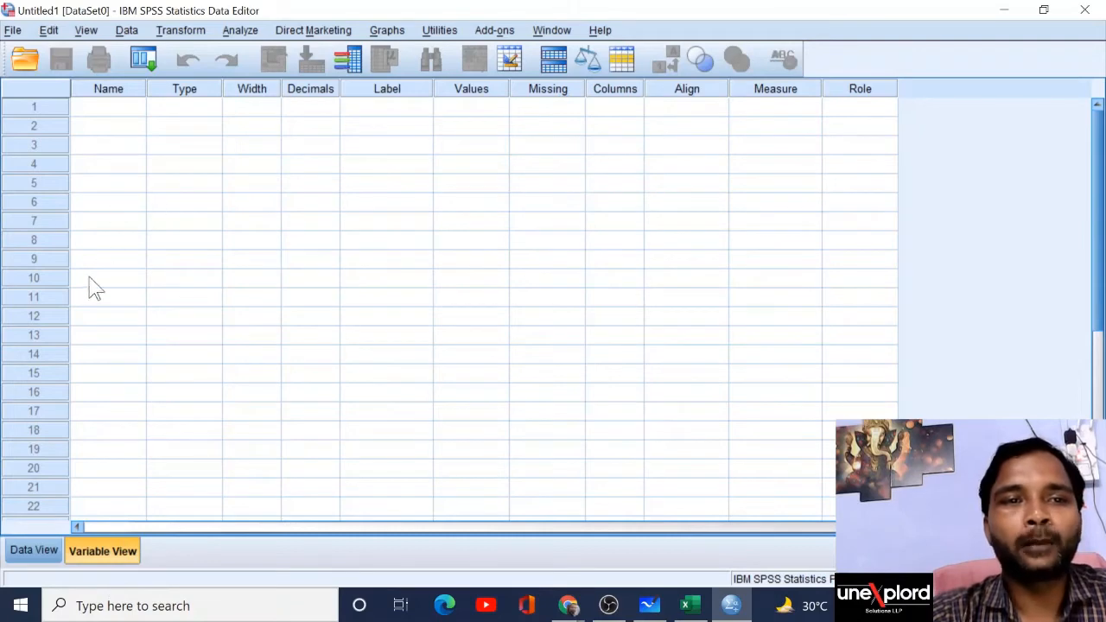
pyautogui.click(45, 551)
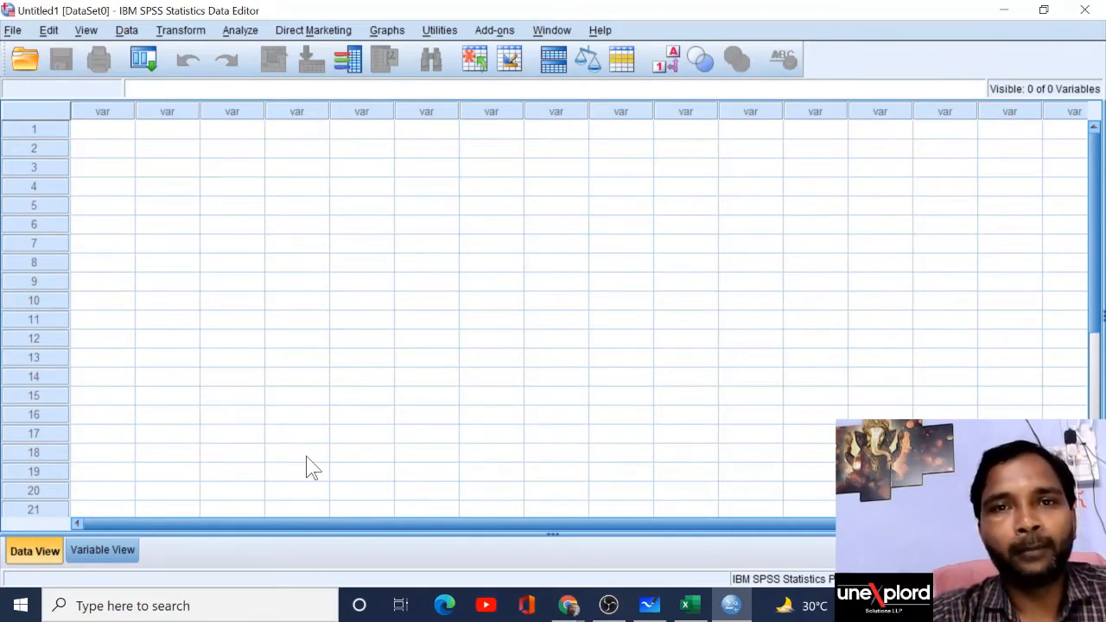
pyautogui.hotkey('alt', 'Tab')
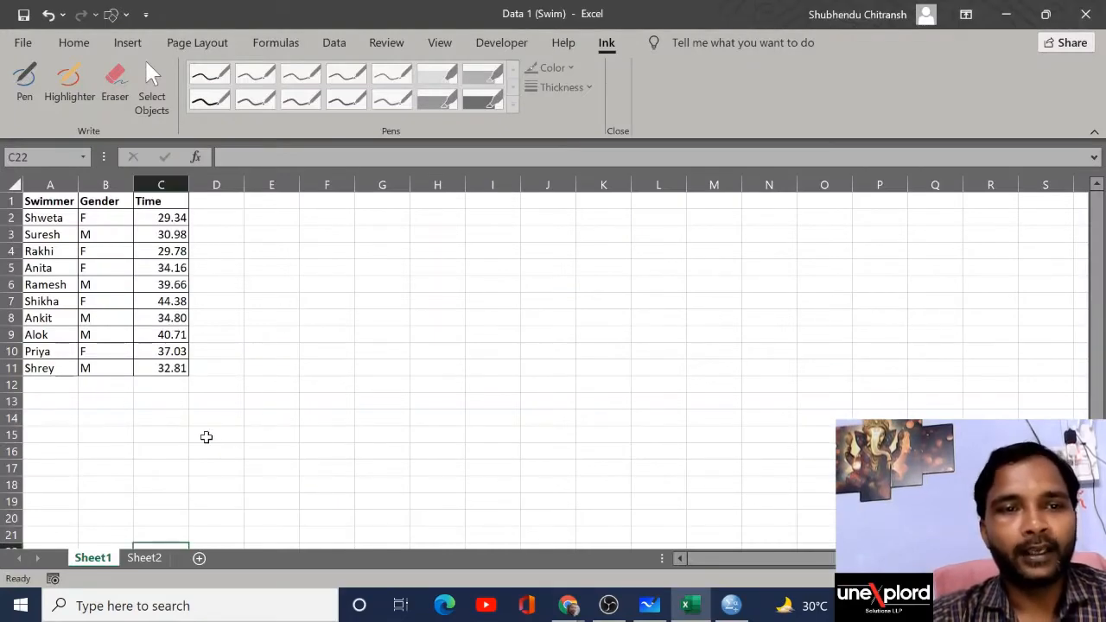
# Step: Enter the first swimmer's name from Excel into row 1 of SPSS's first column
pyautogui.hotkey('alt', 'Tab')
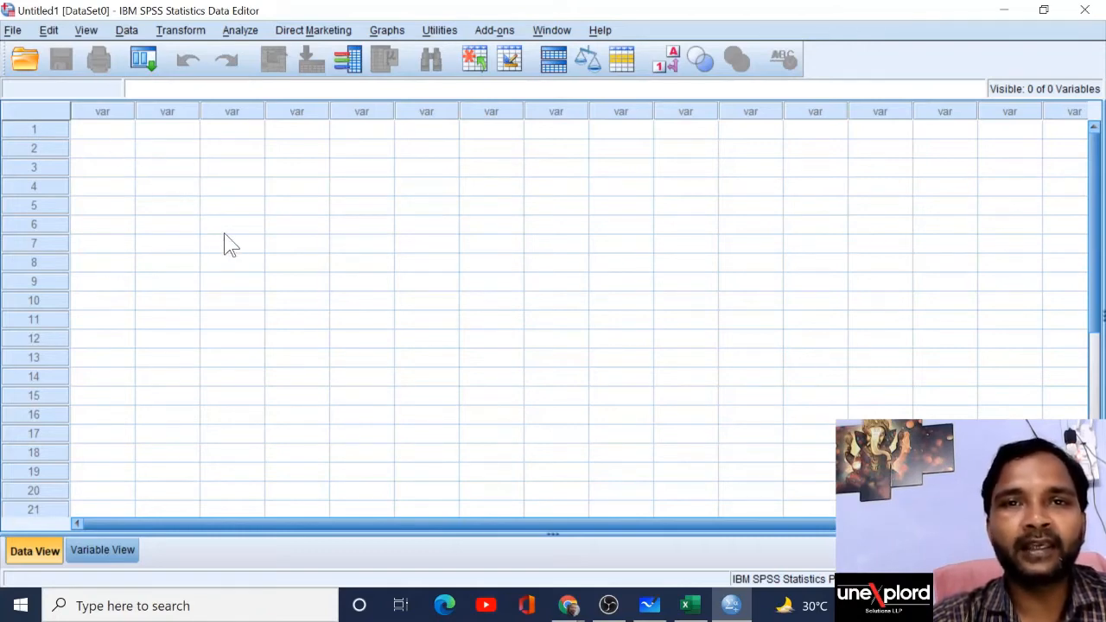
pyautogui.click(125, 133)
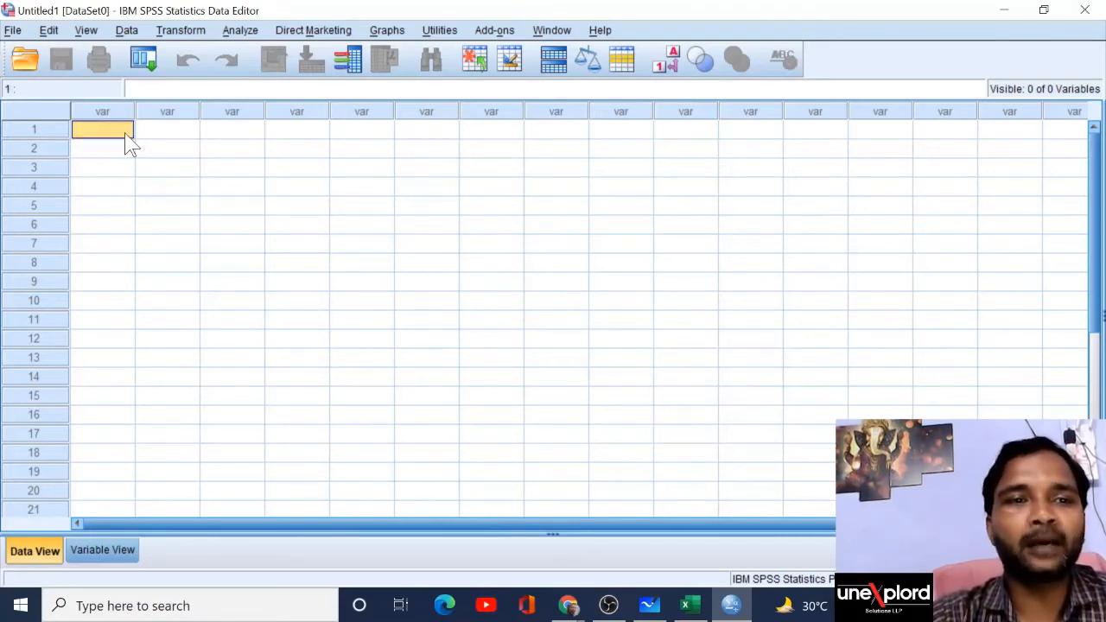
pyautogui.hotkey('alt', 'Tab')
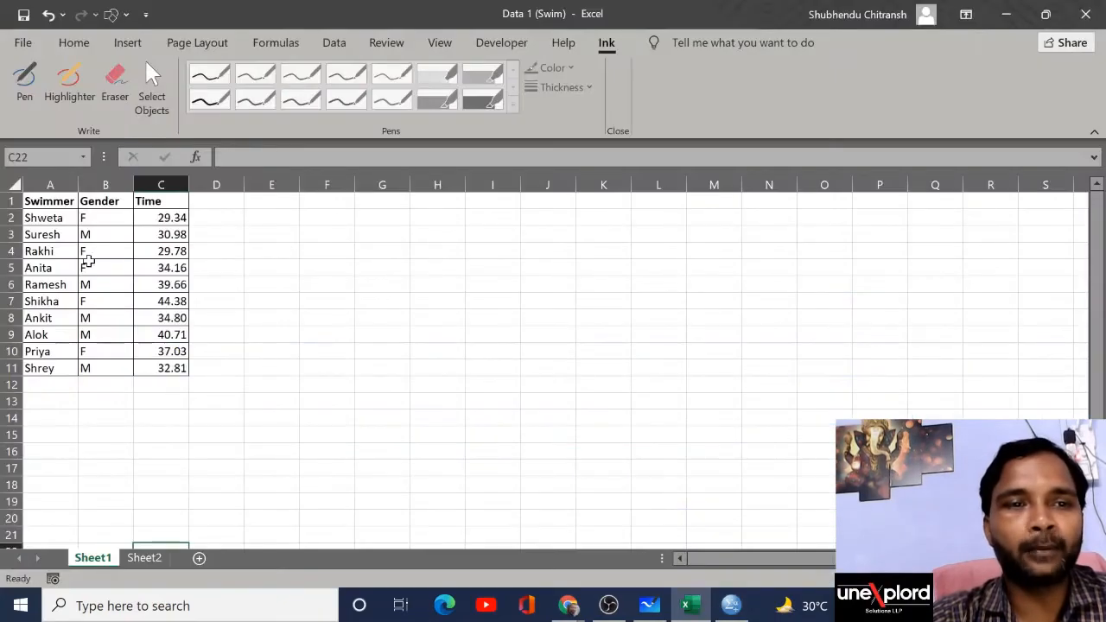
pyautogui.hotkey('alt', 'Tab')
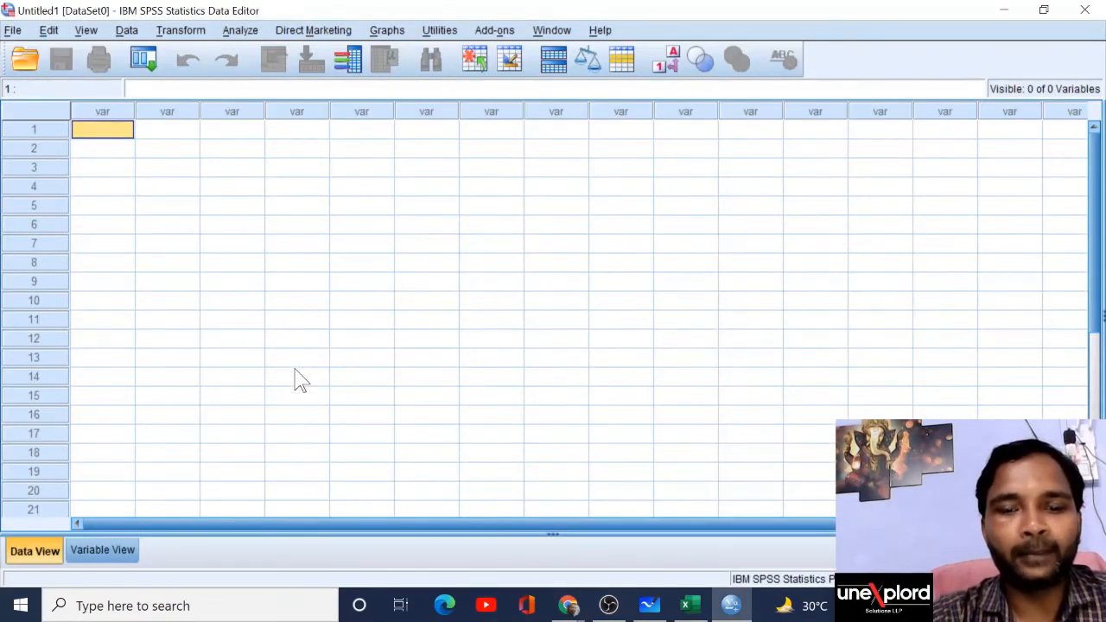
pyautogui.write('Shwe')
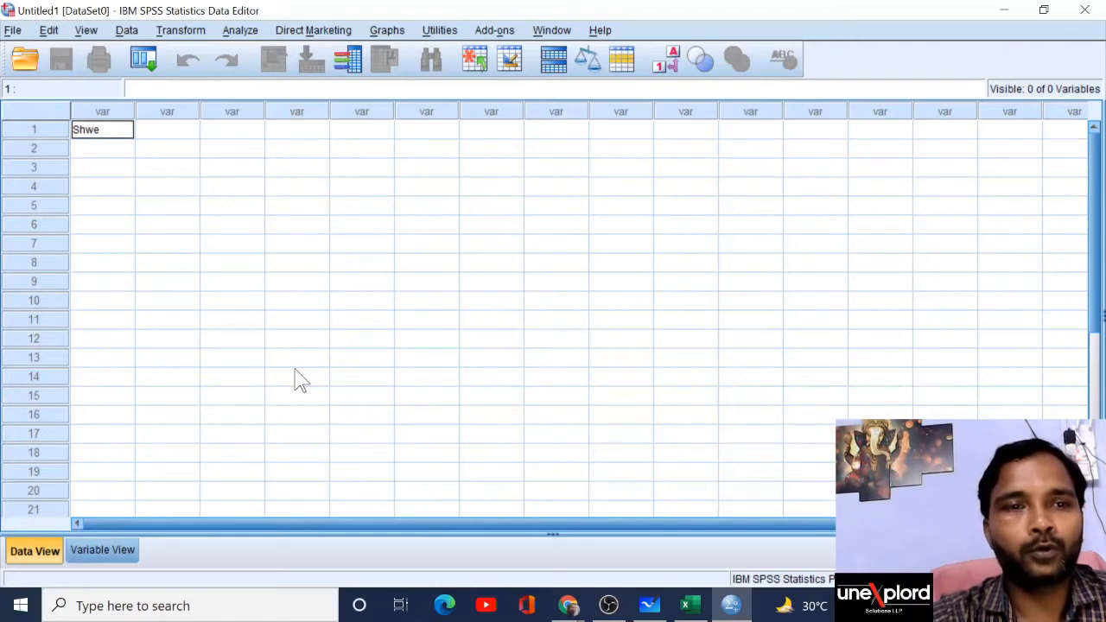
pyautogui.write('ta')
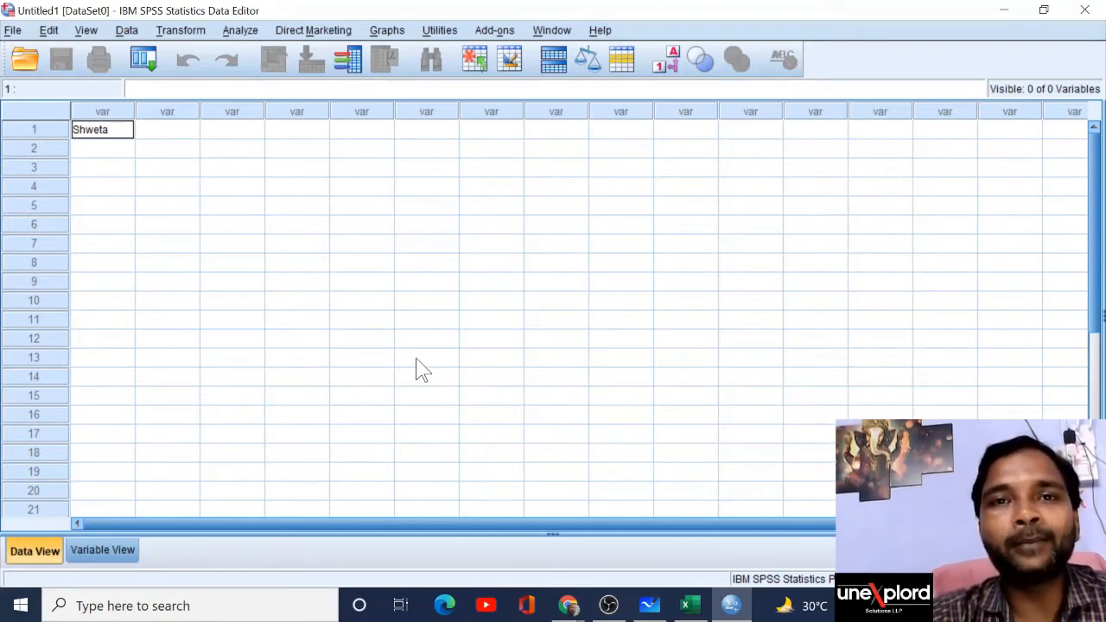
# Step: Check that VAR00001 is a 6-wide String in Variable View, then return to Data View
pyautogui.click(105, 549)
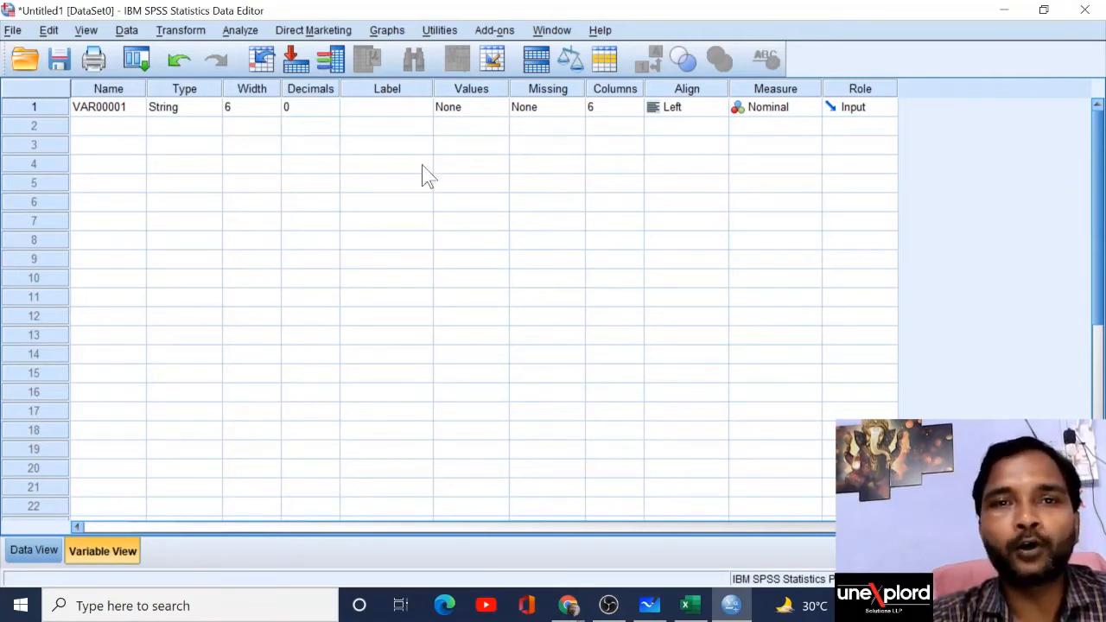
pyautogui.click(42, 560)
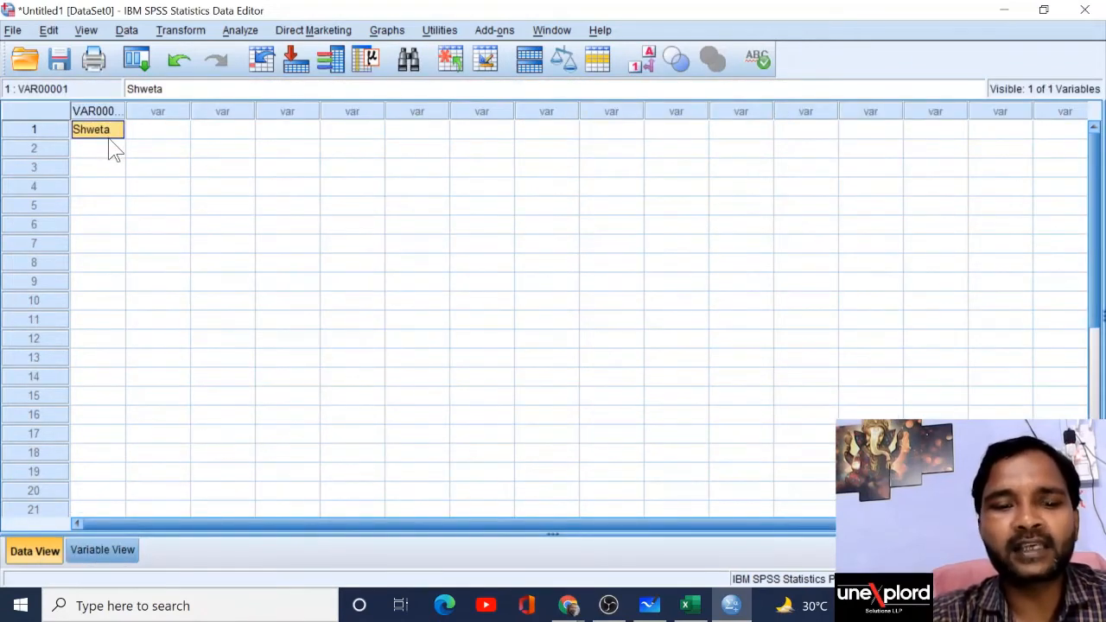
# Step: Type the second and third swimmers' names into rows 2 and 3, copying them from Excel
pyautogui.press('Down')
pyautogui.hotkey('alt', 'Tab')
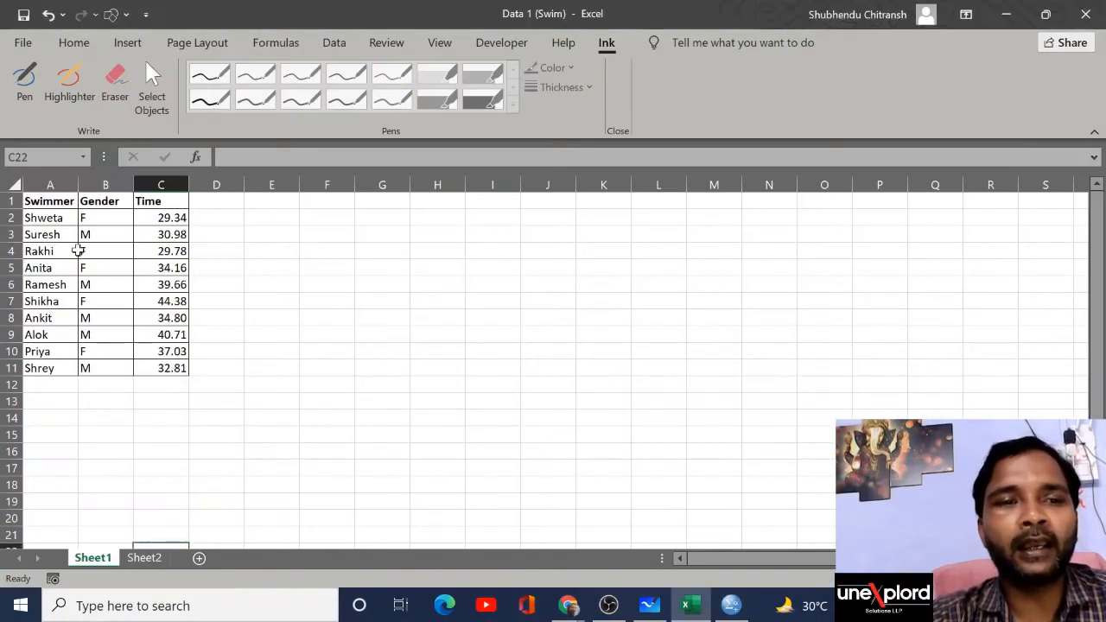
pyautogui.hotkey('alt', 'Tab')
pyautogui.write('Suresh')
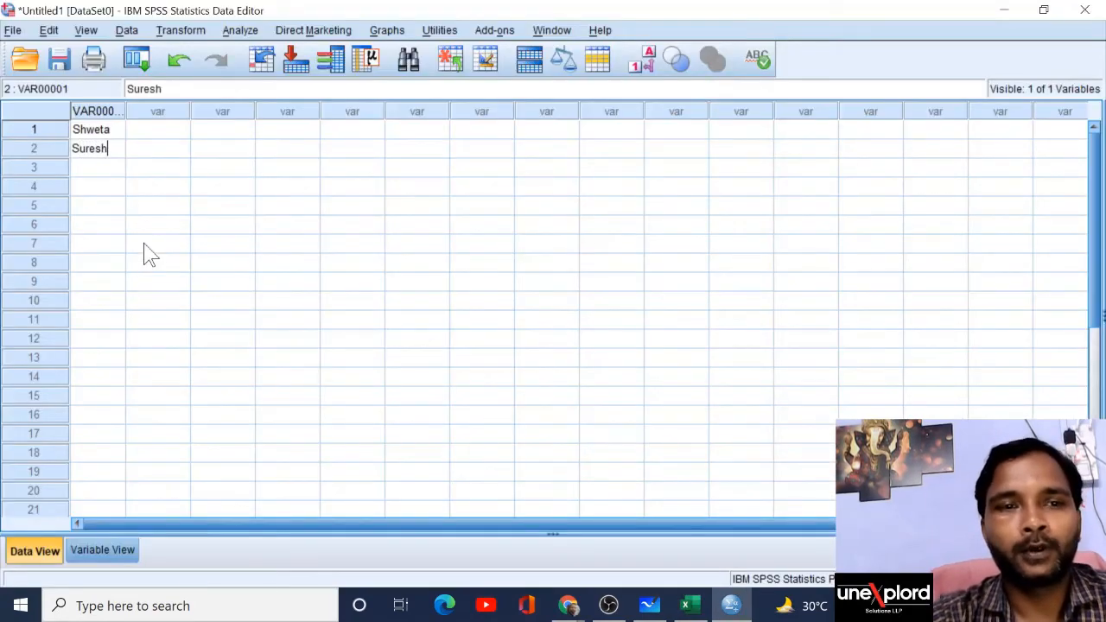
pyautogui.press('Return')
pyautogui.hotkey('alt', 'Tab')
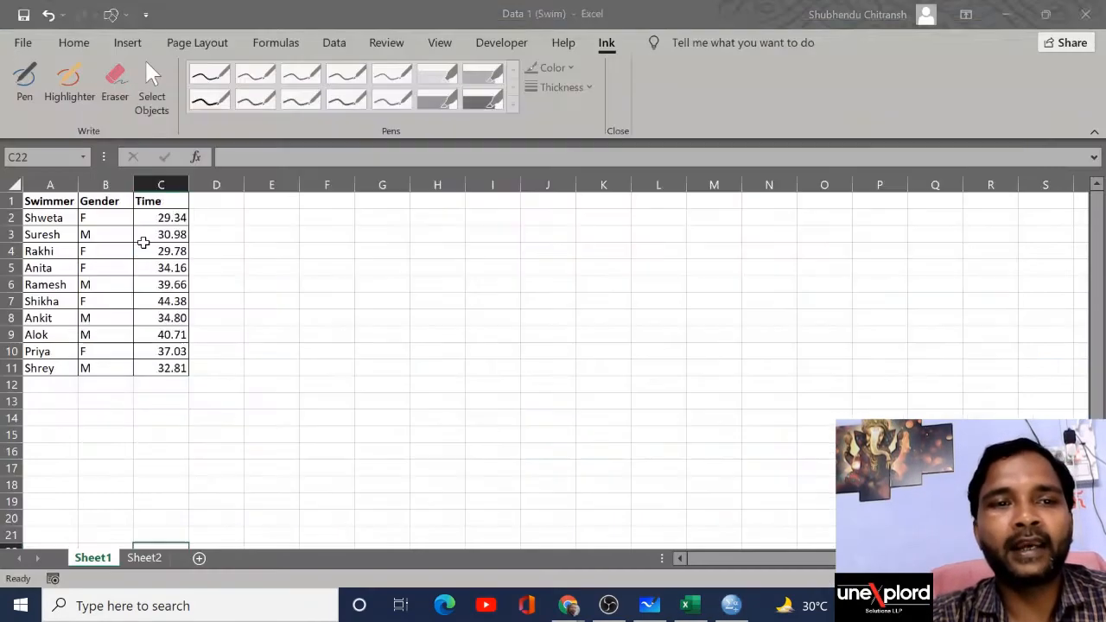
pyautogui.hotkey('alt', 'Tab')
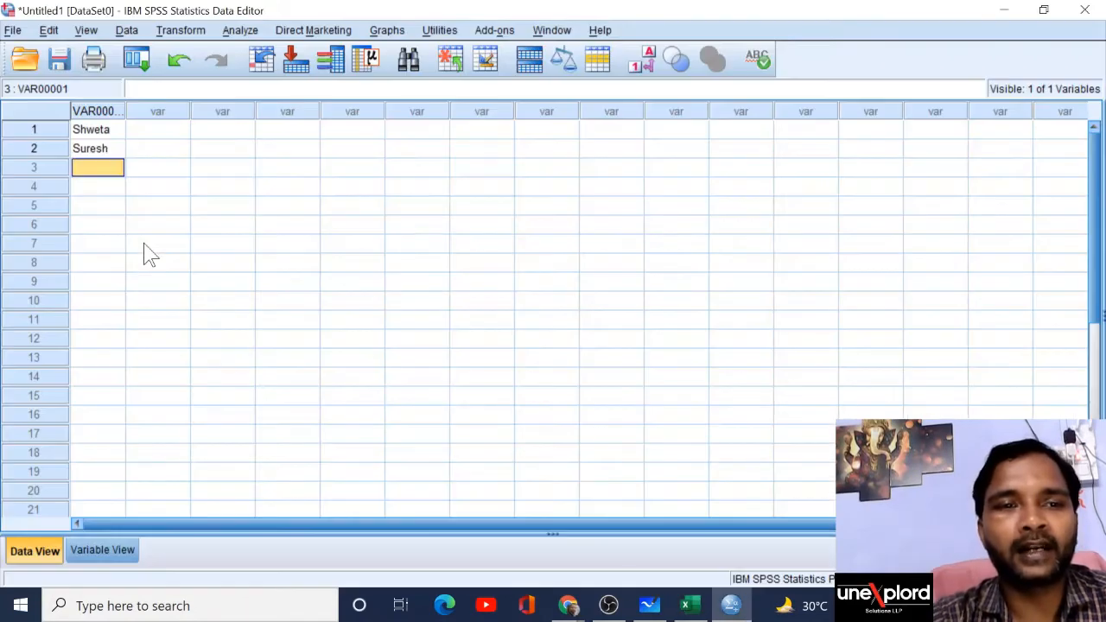
pyautogui.write('Rakhi')
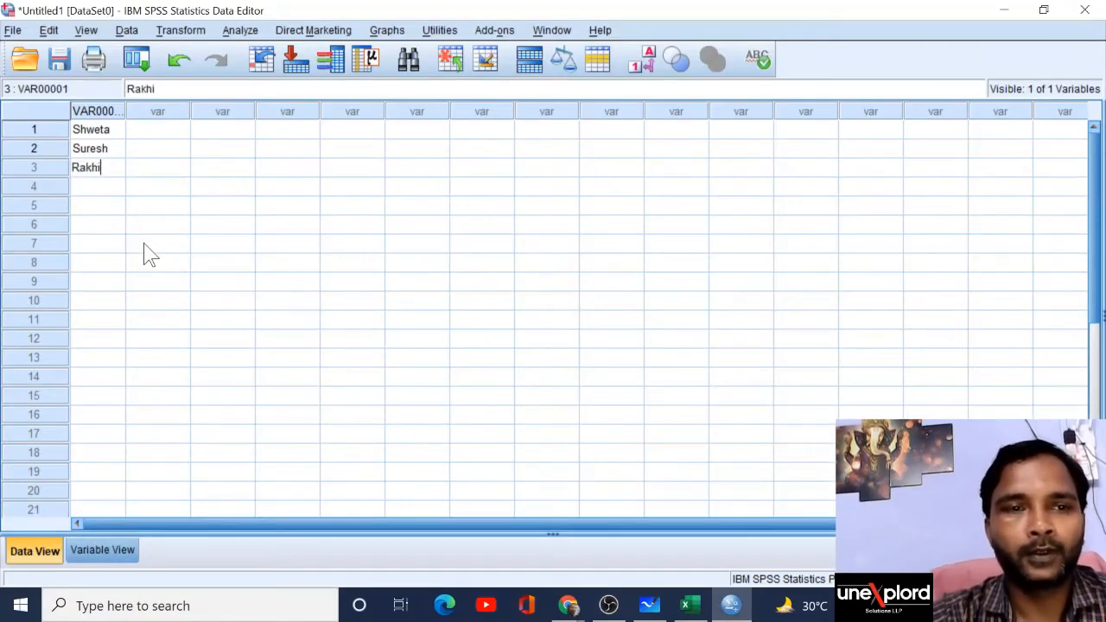
pyautogui.press('Tab')
# Step: Enter genders F, M and F in rows 1–3 of the second column
pyautogui.press('Up')
pyautogui.press('Up')
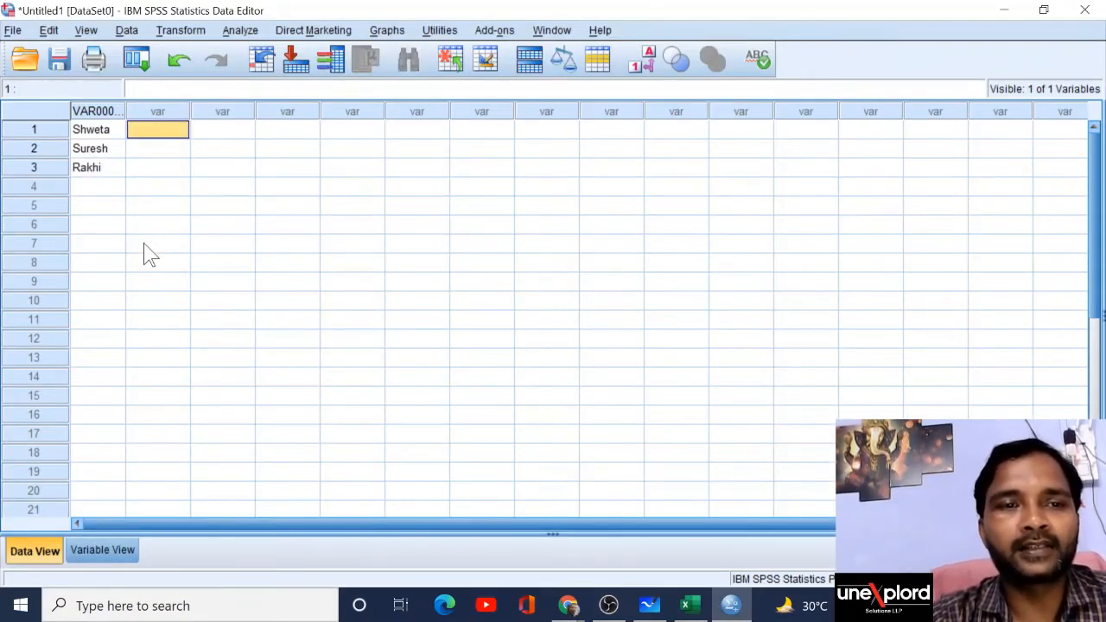
pyautogui.hotkey('alt', 'Tab')
pyautogui.hotkey('alt', 'Tab')
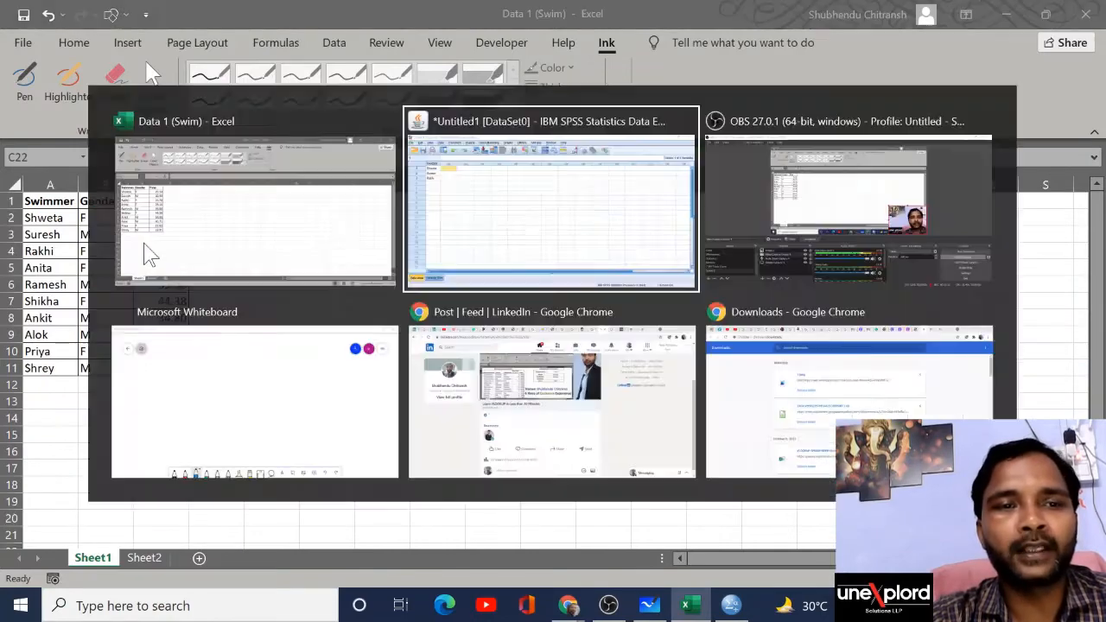
pyautogui.write('F')
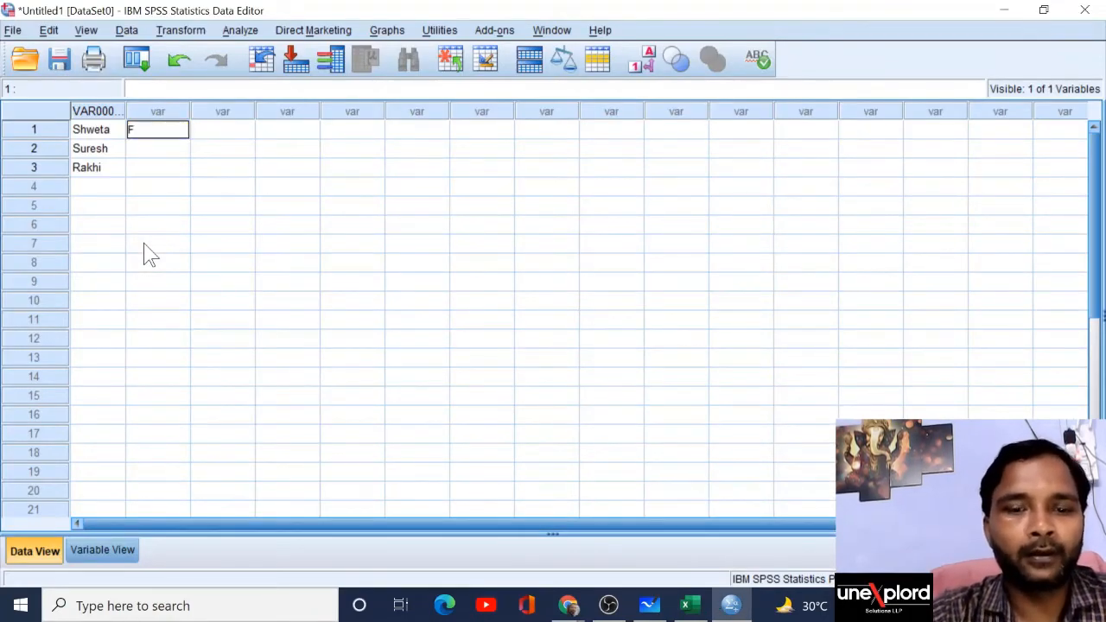
pyautogui.press('Return')
pyautogui.write('M')
pyautogui.press('Return')
pyautogui.write('F')
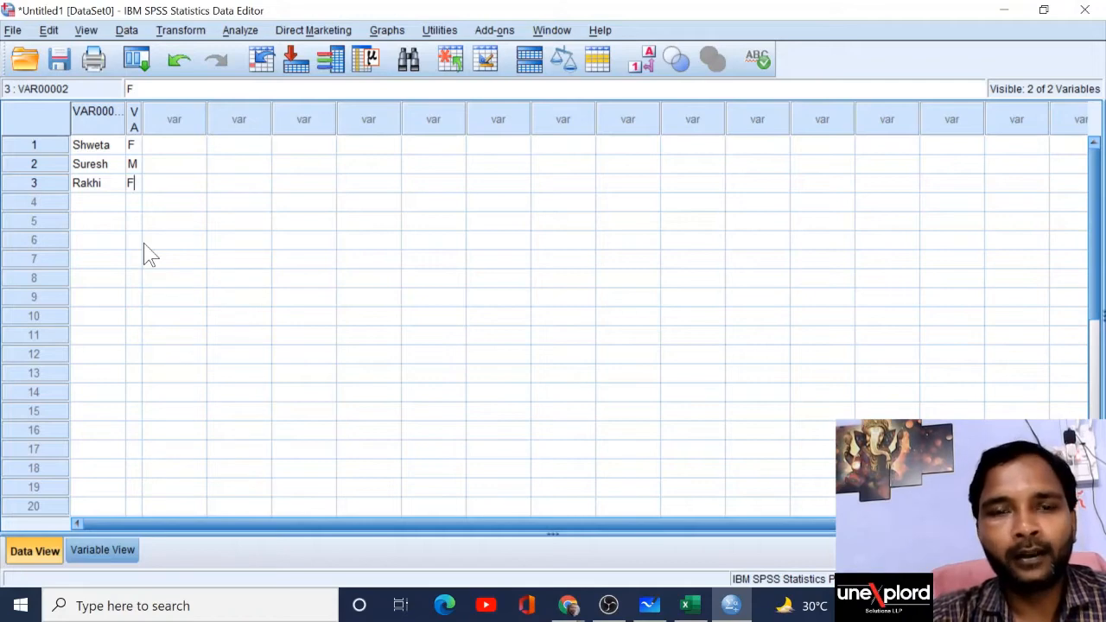
# Step: Delete the three hand-typed cases across both columns and return to the Excel workbook
pyautogui.click(101, 153)
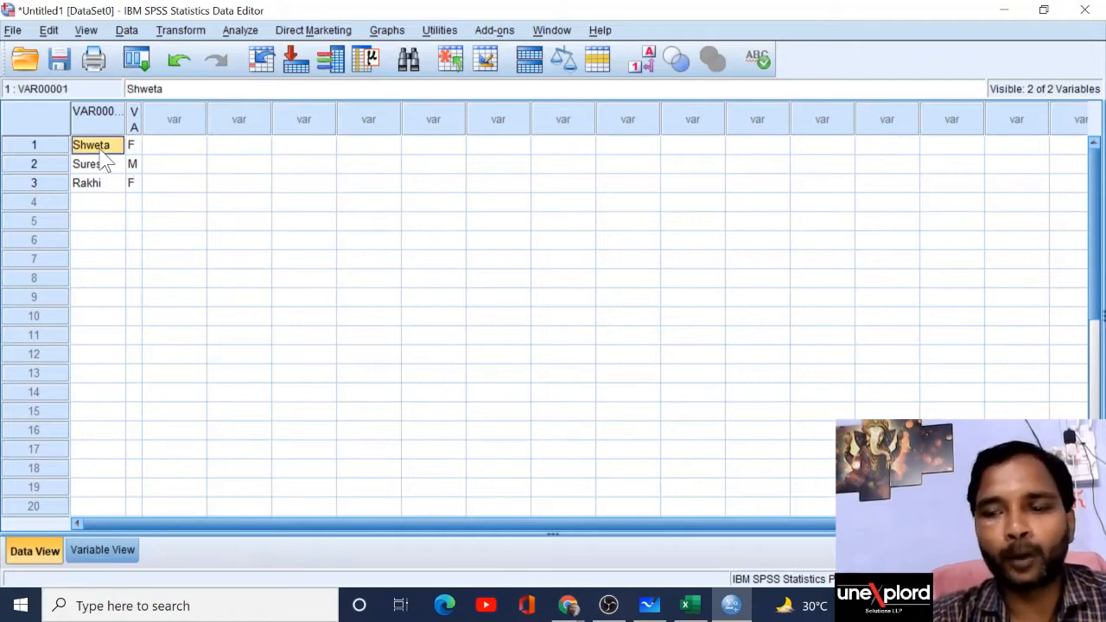
pyautogui.hotkey('shift', 'Down')
pyautogui.hotkey('shift', 'Down')
pyautogui.hotkey('shift', 'Right')
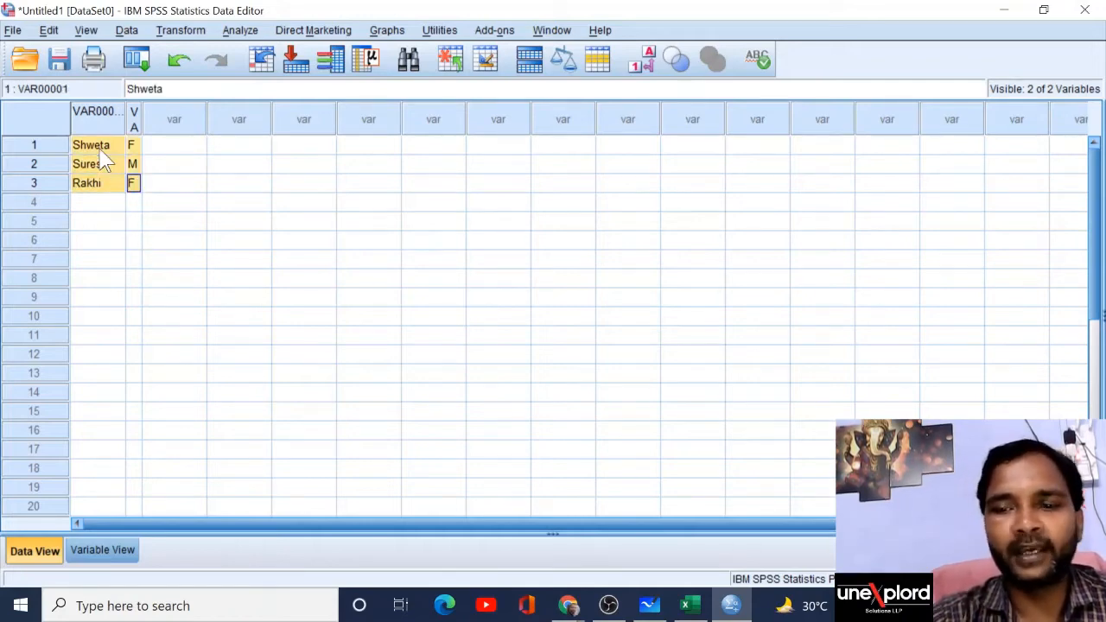
pyautogui.press('Delete')
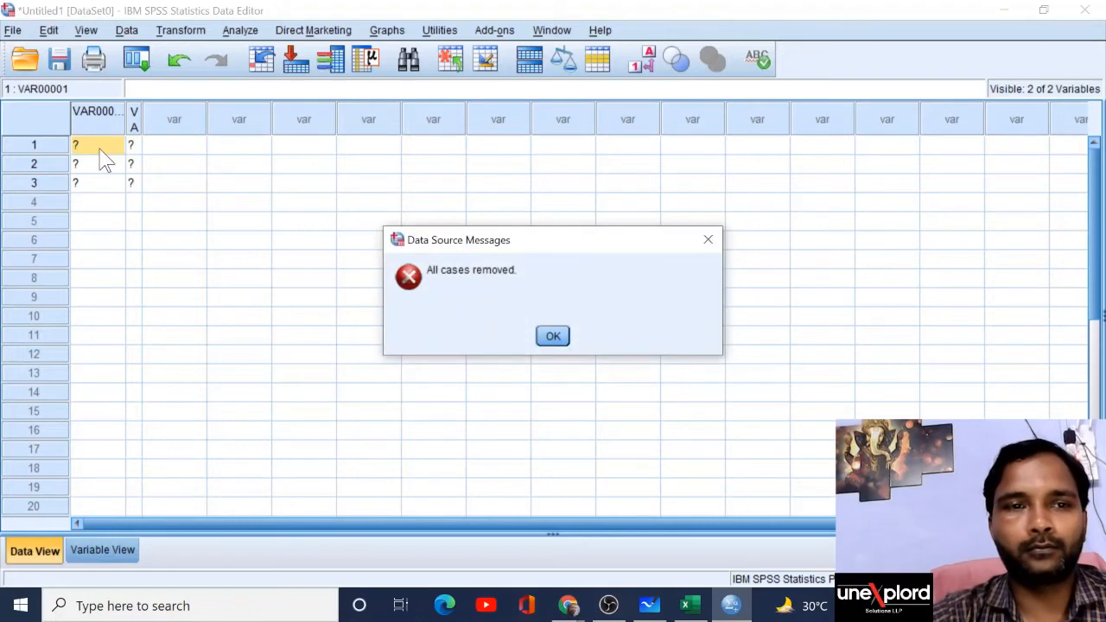
pyautogui.click(553, 337)
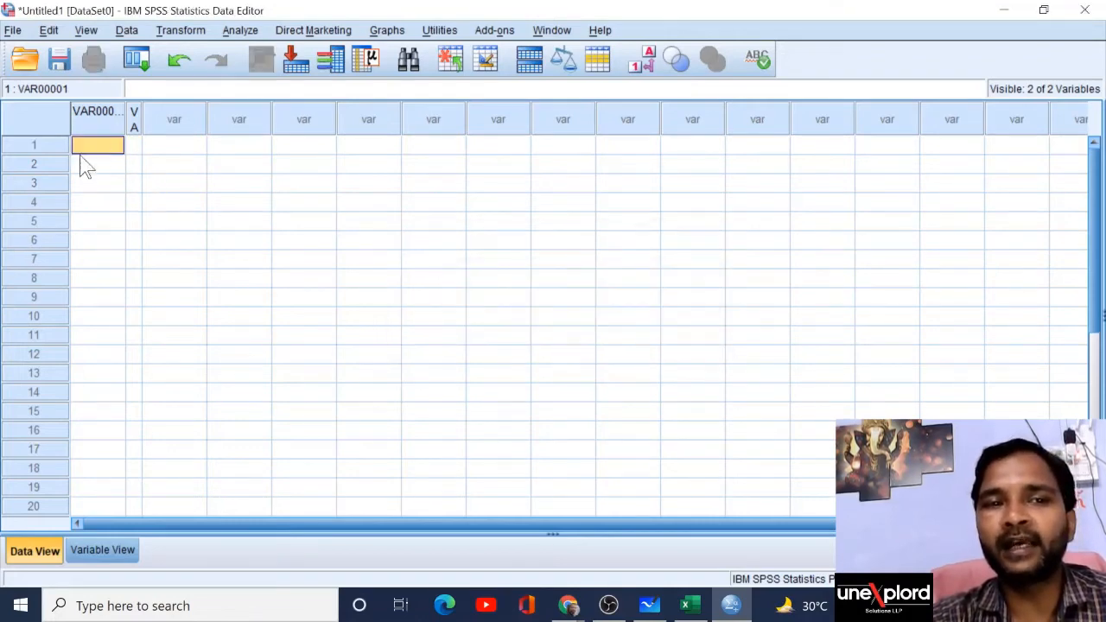
pyautogui.hotkey('alt', 'Tab')
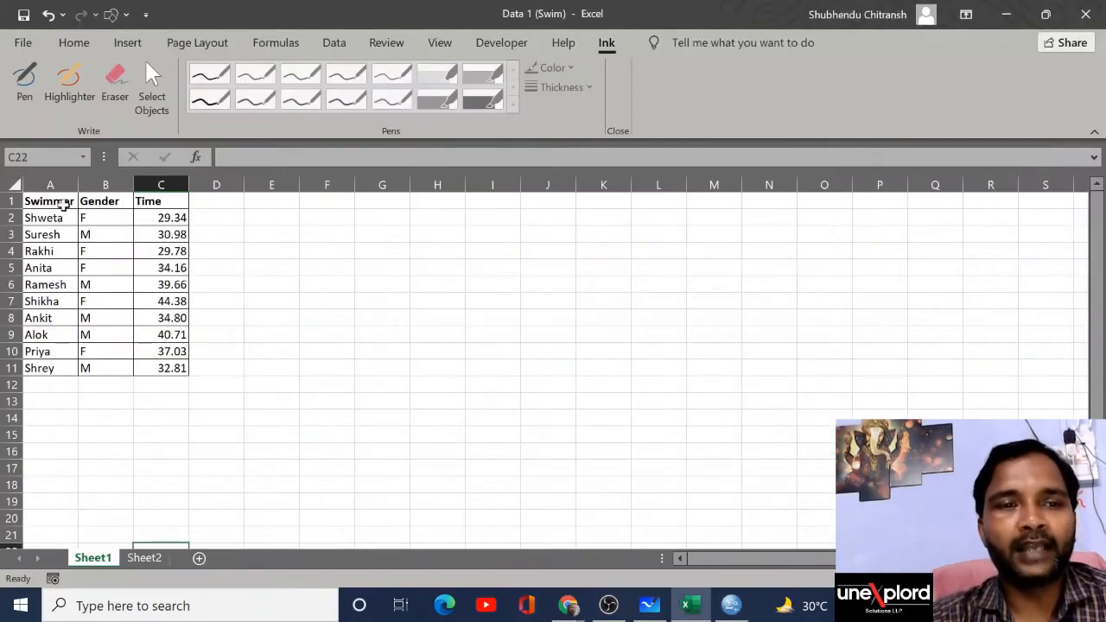
# Step: Copy the swimmer, gender and time data in A2:C11 and return to SPSS
pyautogui.click(40, 218)
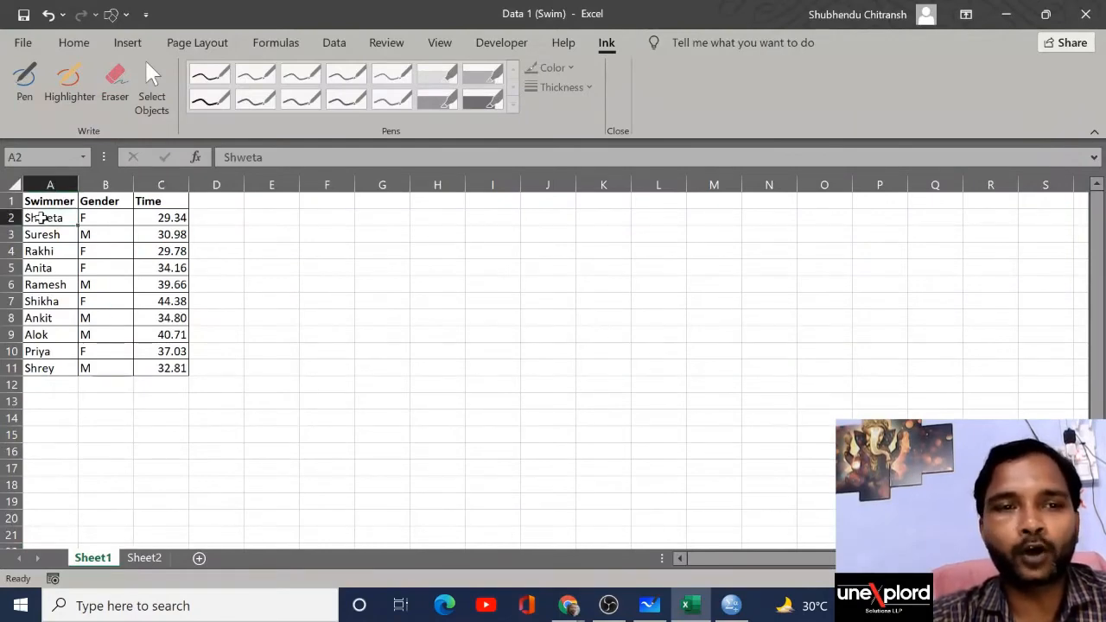
pyautogui.hotkey('shift', 'Right')
pyautogui.hotkey('shift', 'Right')
pyautogui.hotkey('shift', 'Down')
pyautogui.hotkey('shift', 'Down')
pyautogui.hotkey('shift', 'Down')
pyautogui.hotkey('shift', 'Down')
pyautogui.hotkey('shift', 'Down')
pyautogui.hotkey('shift', 'Down')
pyautogui.hotkey('shift', 'Down')
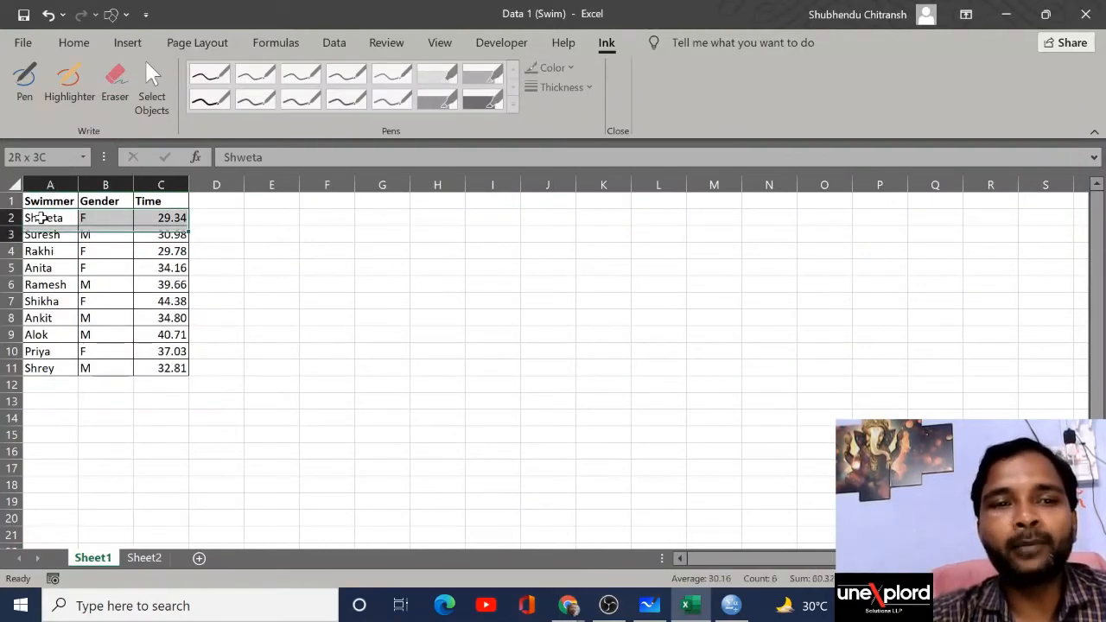
pyautogui.hotkey('shift', 'Down')
pyautogui.hotkey('shift', 'Down')
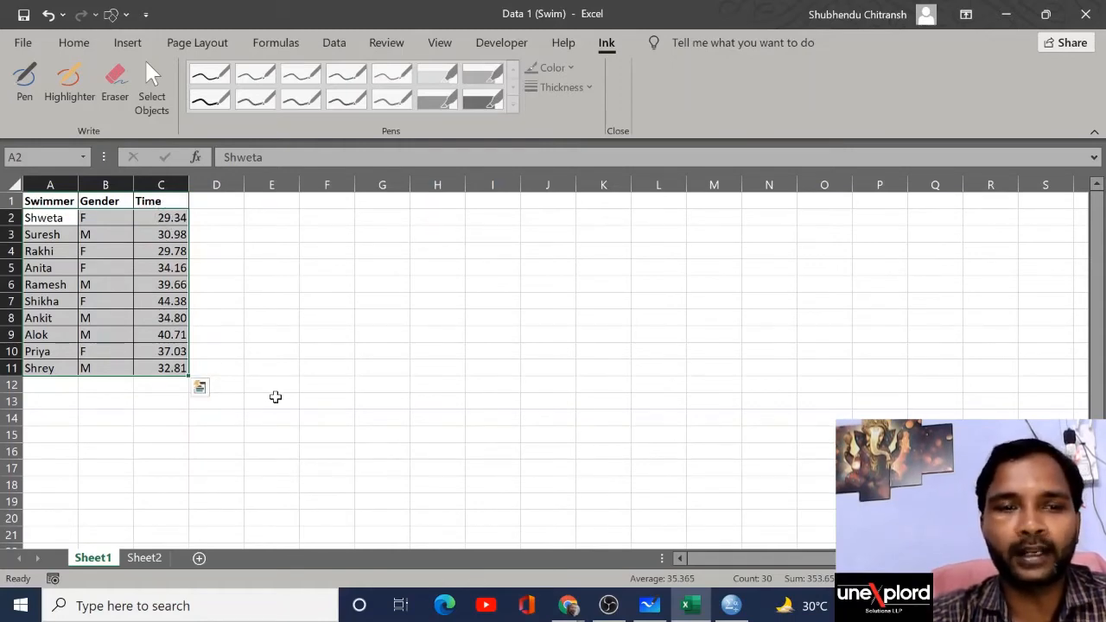
pyautogui.hotkey('ctrl', 'c')
pyautogui.hotkey('alt', 'Tab')
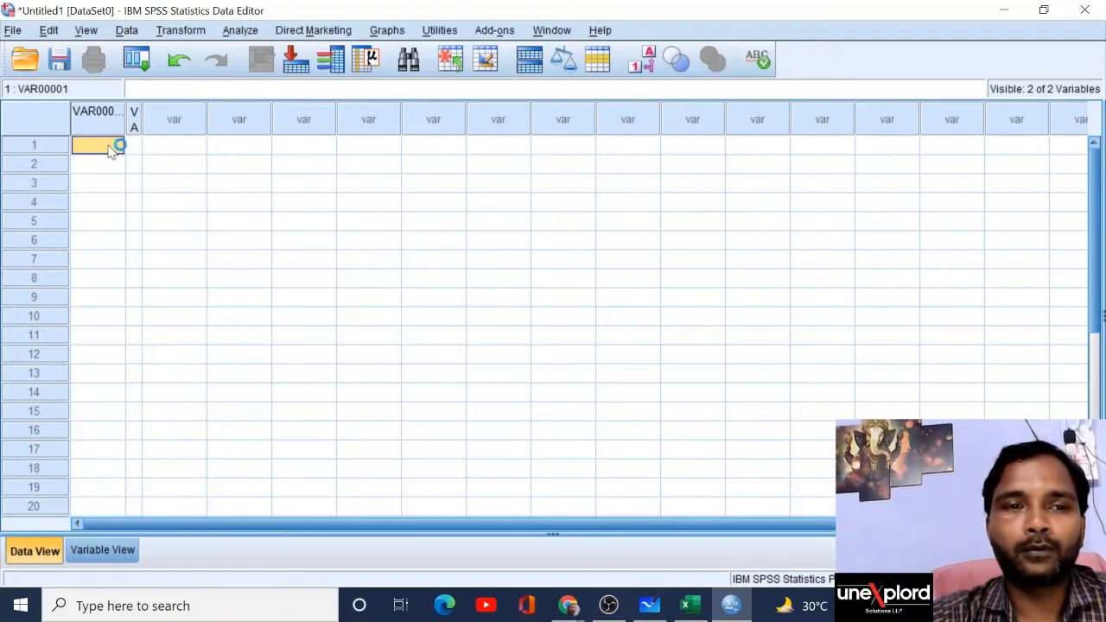
# Step: Paste the ten swimmers' data starting at row 1 and review the three new variables' properties
pyautogui.press('Down')
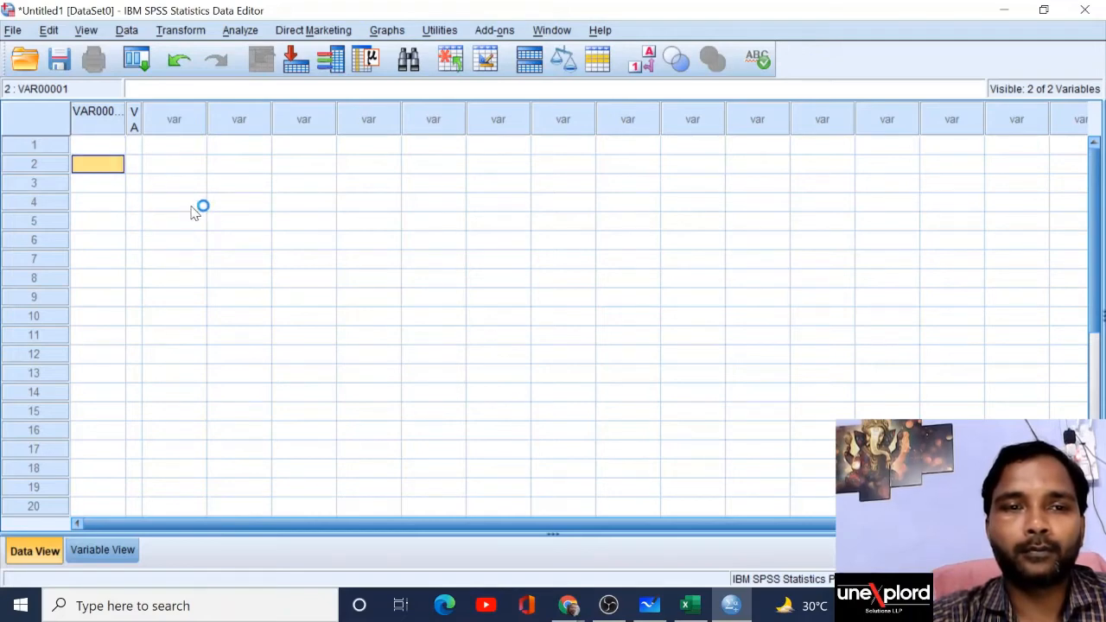
pyautogui.click(112, 149)
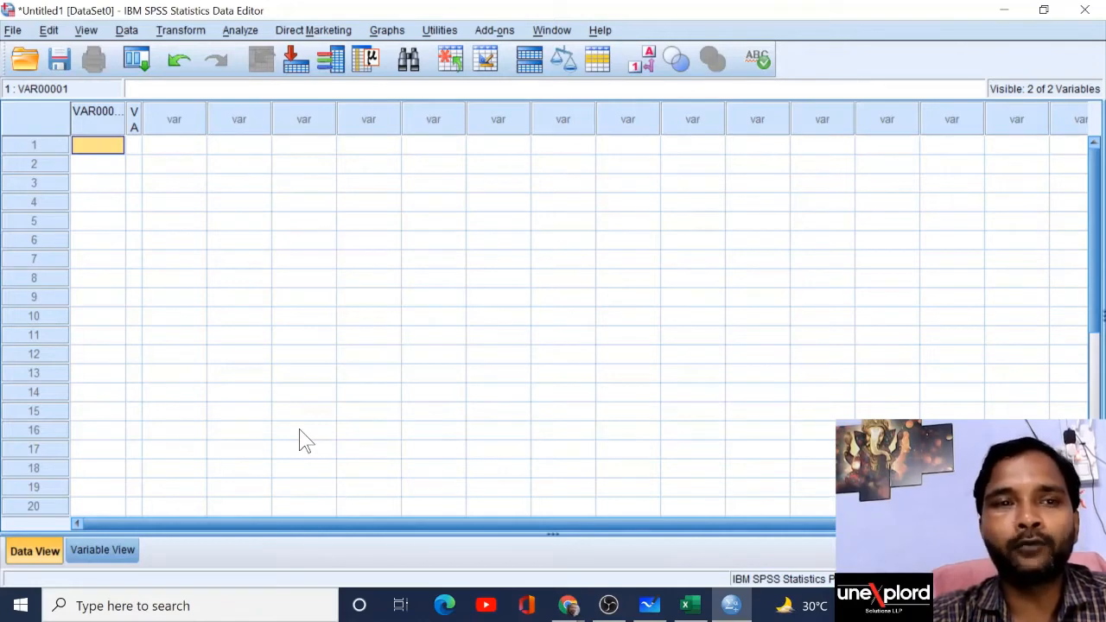
pyautogui.hotkey('ctrl', 'v')
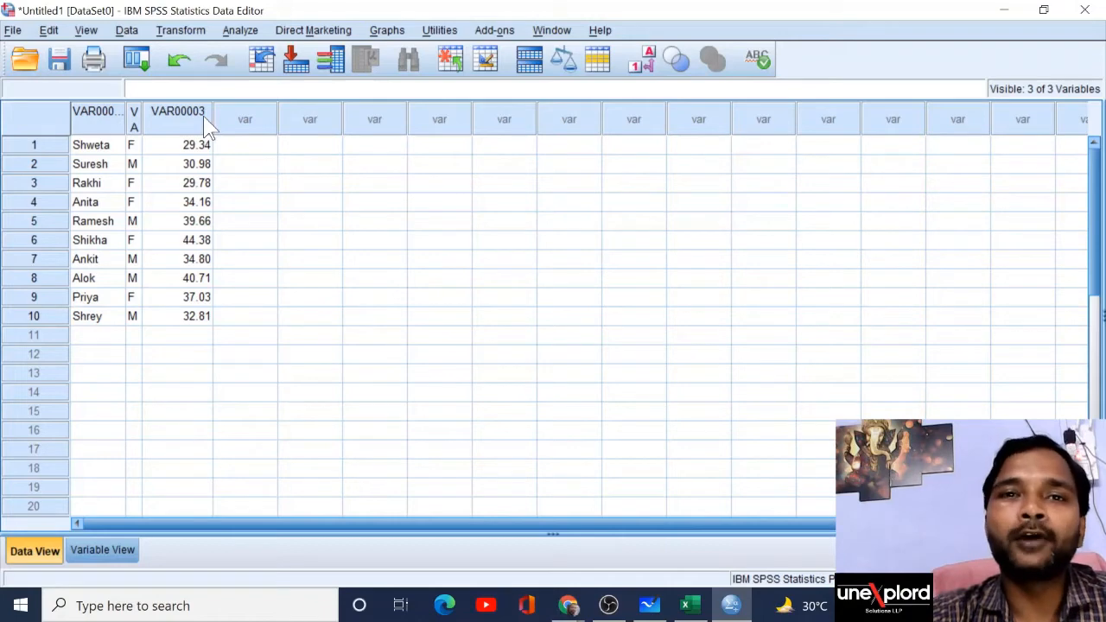
pyautogui.click(104, 550)
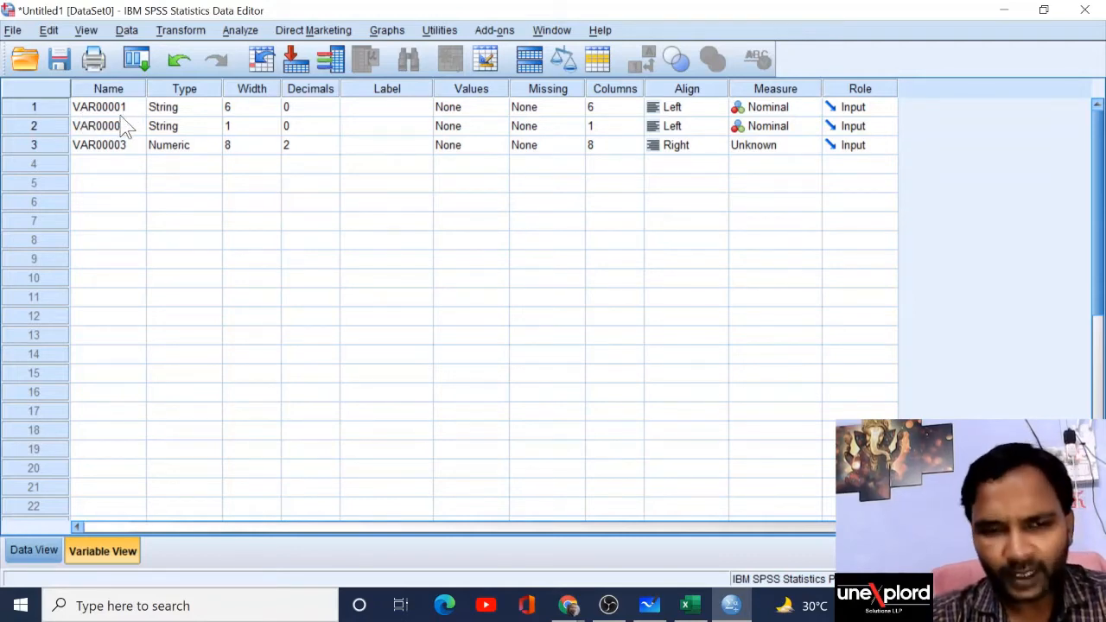
# Step: Rename VAR00001 to Swimmer after checking the Excel column headers
pyautogui.hotkey('alt', 'Tab')
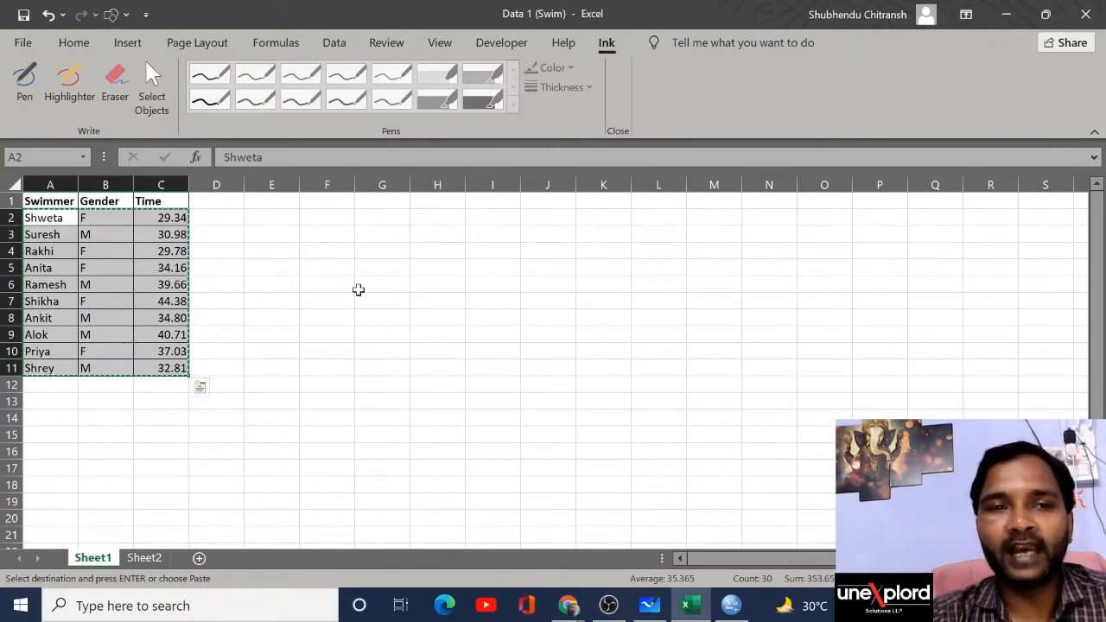
pyautogui.hotkey('alt', 'Tab')
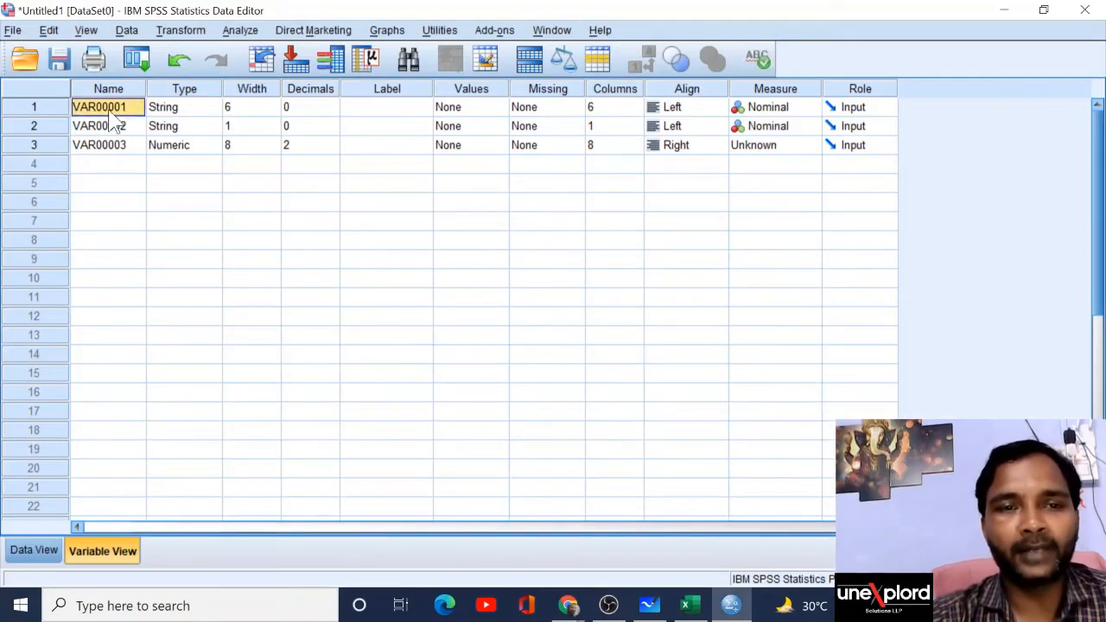
pyautogui.write('Sw')
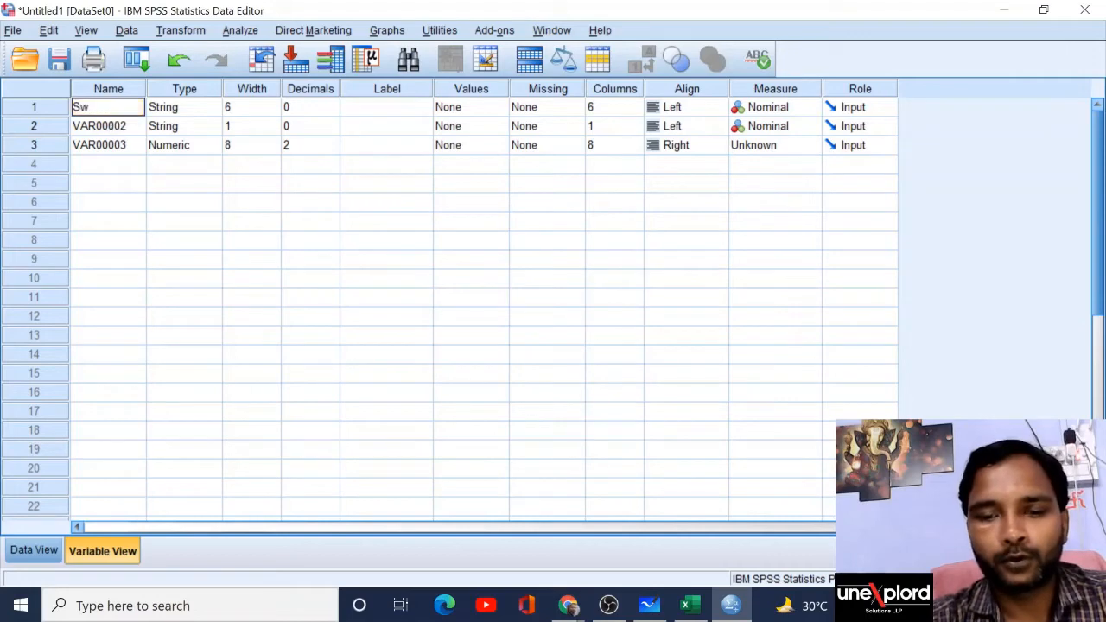
pyautogui.write('immer')
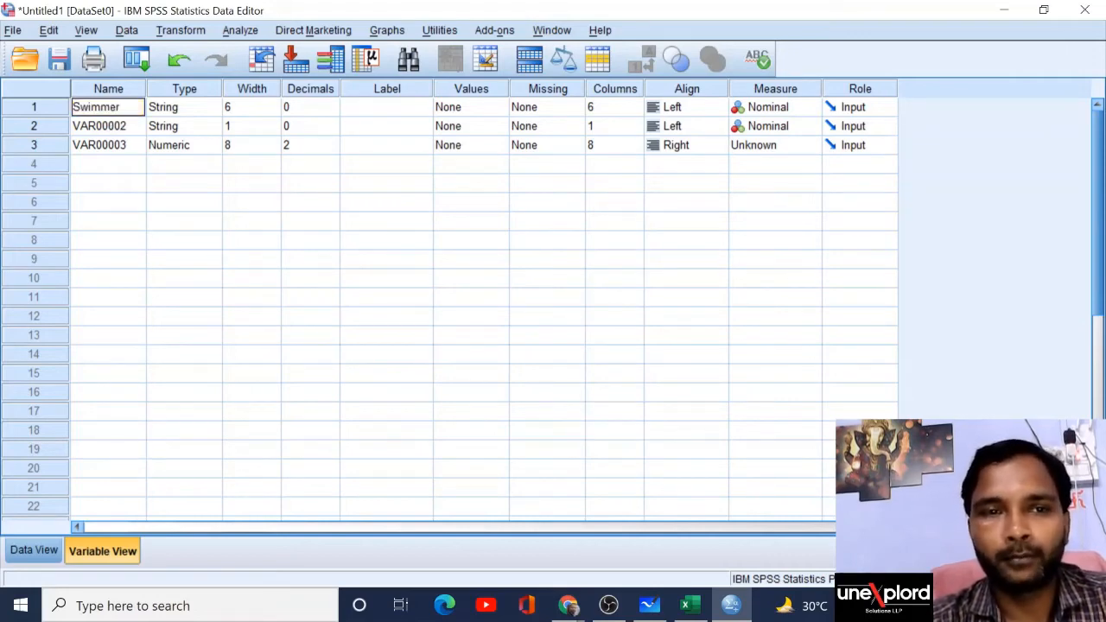
pyautogui.click(212, 108)
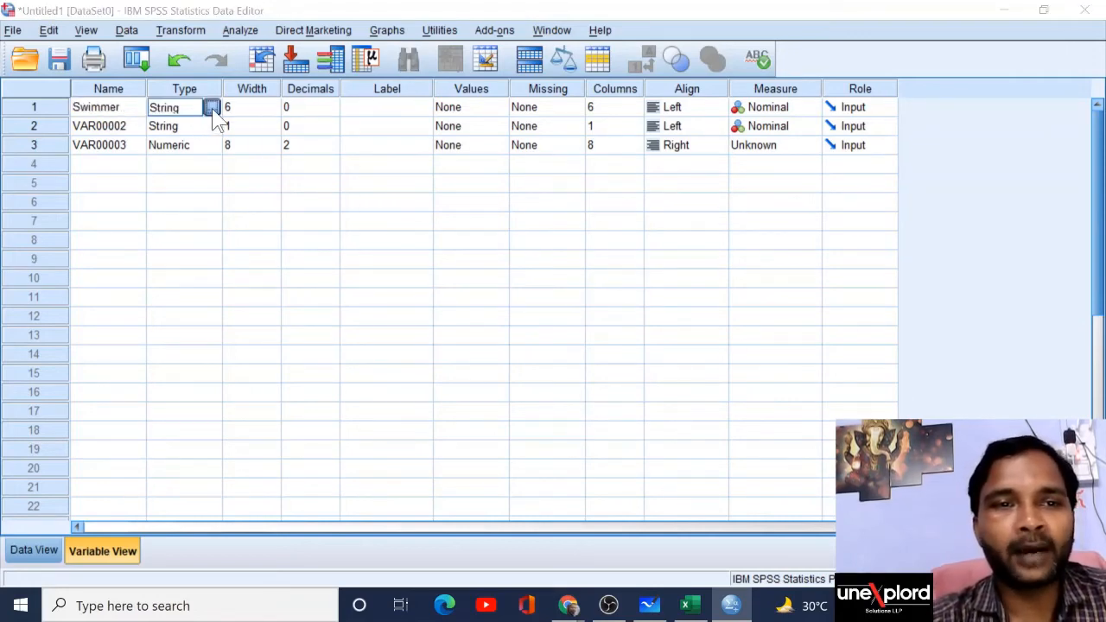
# Step: Open Swimmer's Variable Type settings and keep it as a 6-character String
pyautogui.click(212, 108)
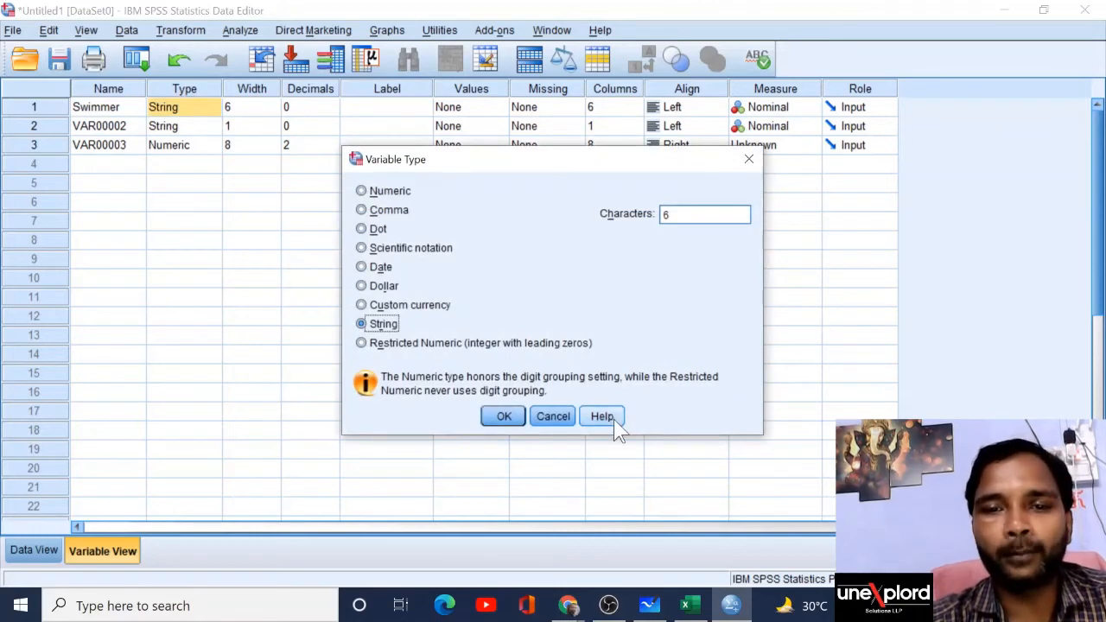
pyautogui.click(563, 421)
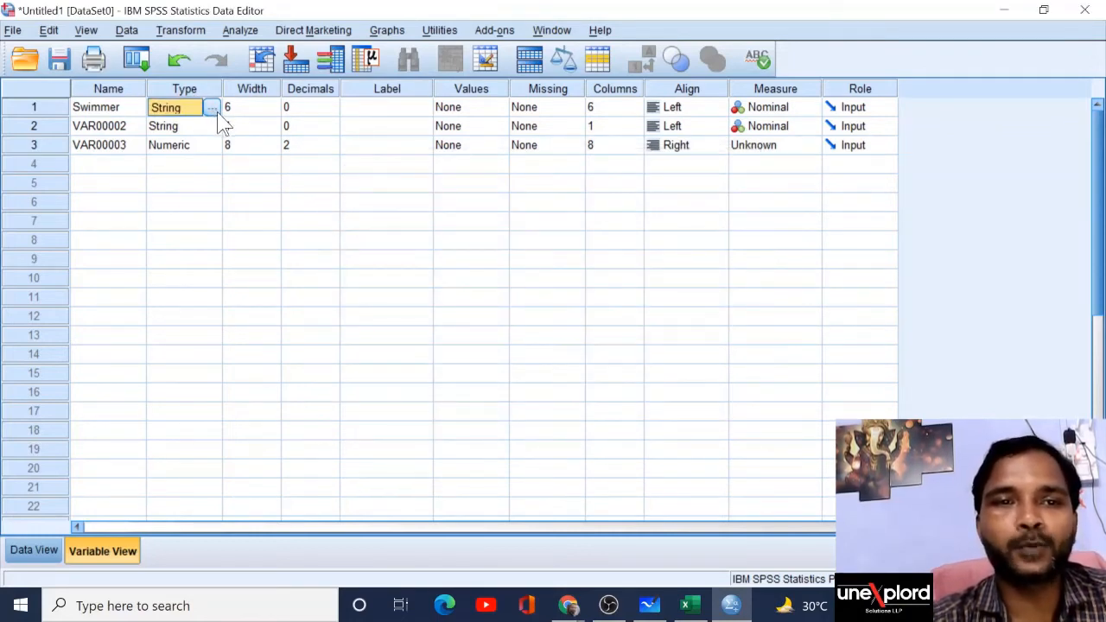
pyautogui.click(216, 112)
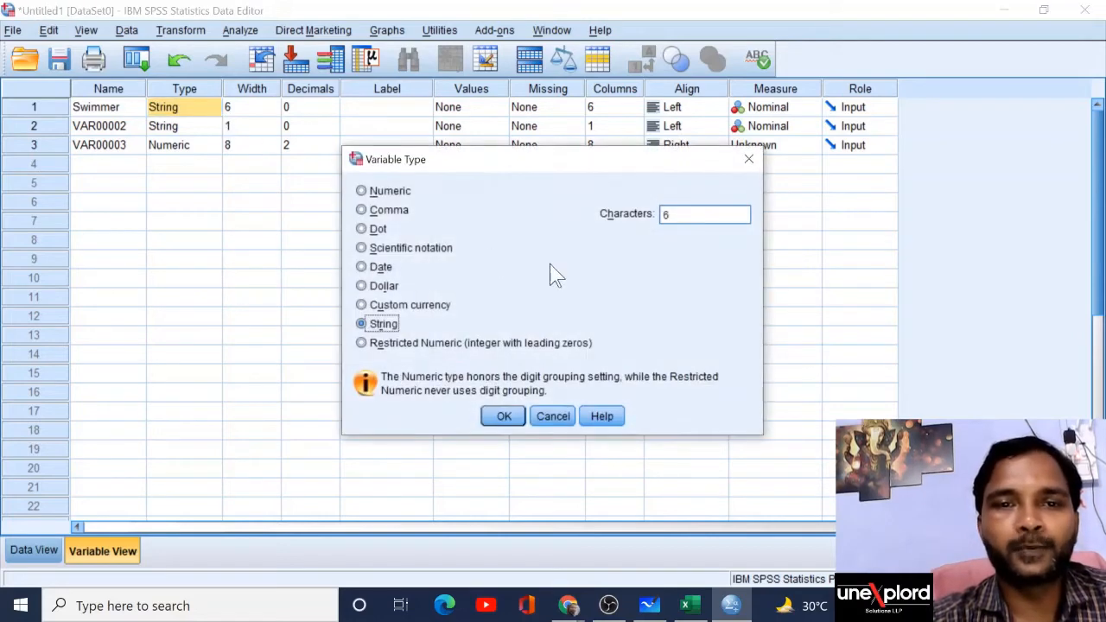
pyautogui.moveTo(553, 167); pyautogui.dragTo(420, 32)
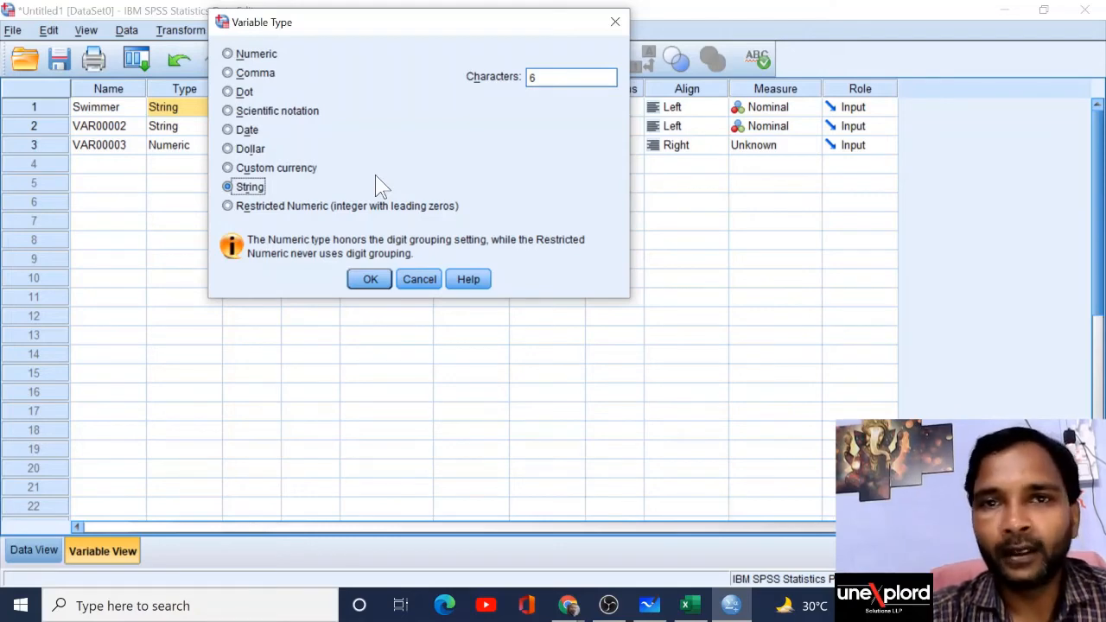
pyautogui.click(259, 190)
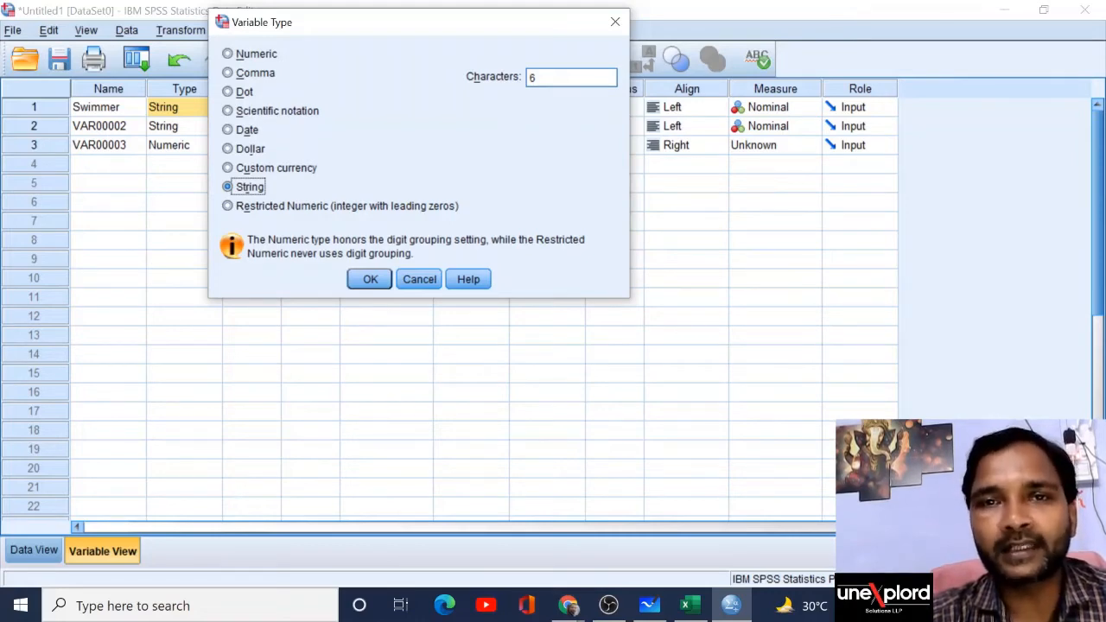
# Step: Change the Swimmer string width from 6 to 10 characters
pyautogui.click(552, 78)
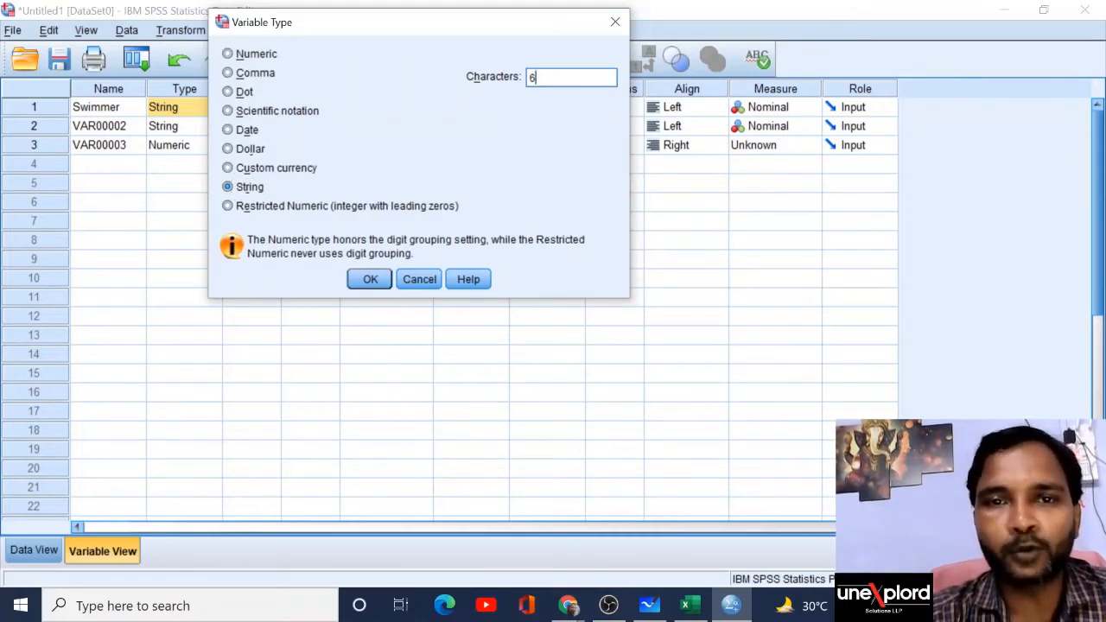
pyautogui.press('BackSpace')
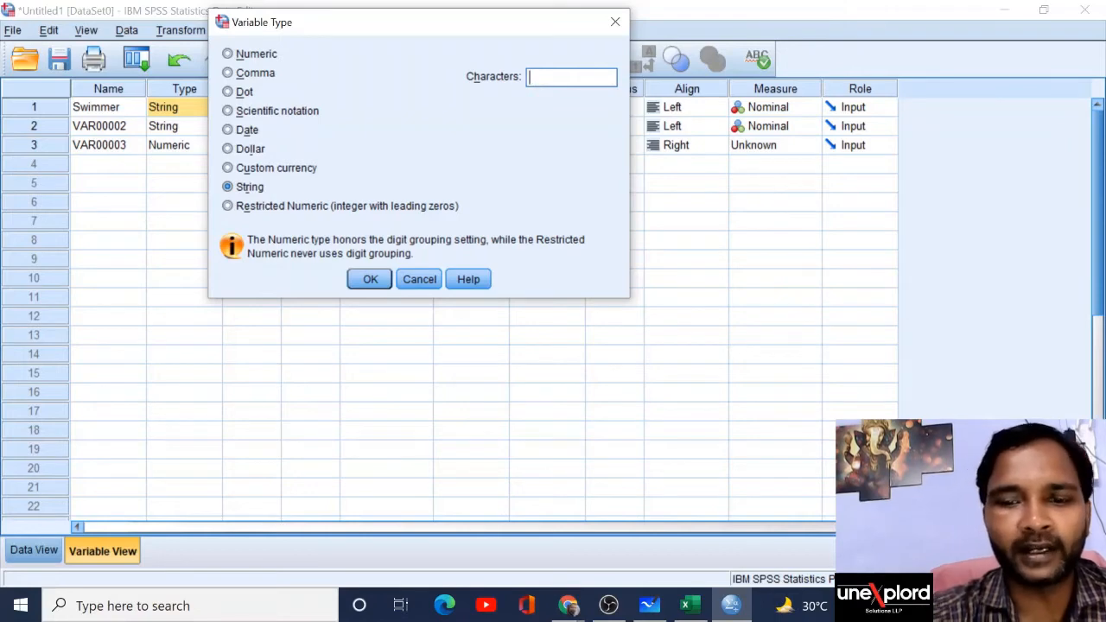
pyautogui.write('10')
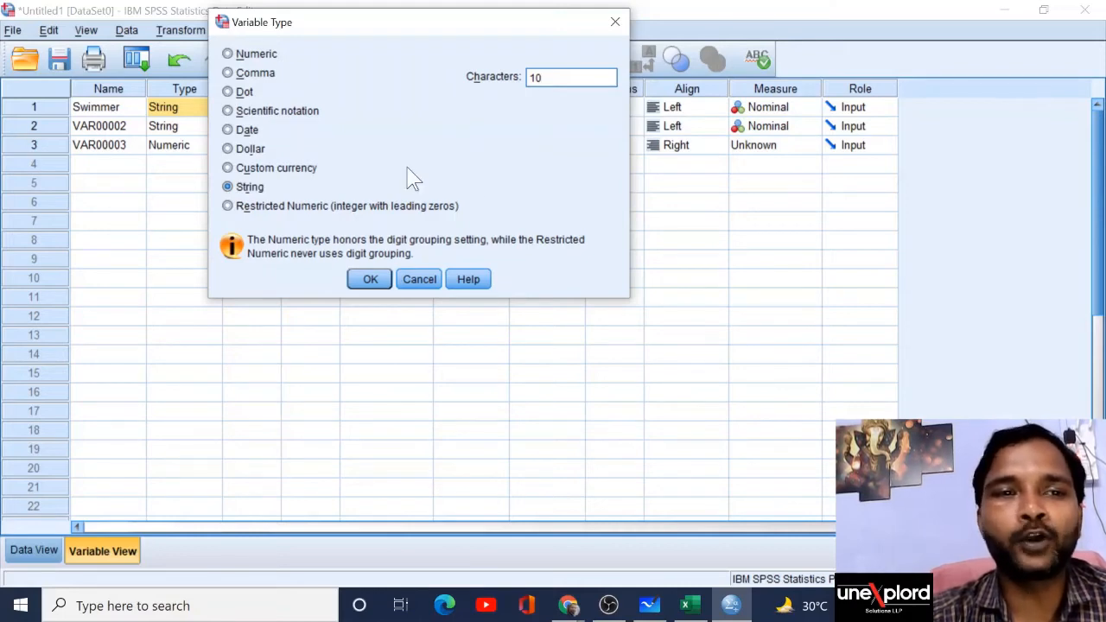
pyautogui.click(371, 280)
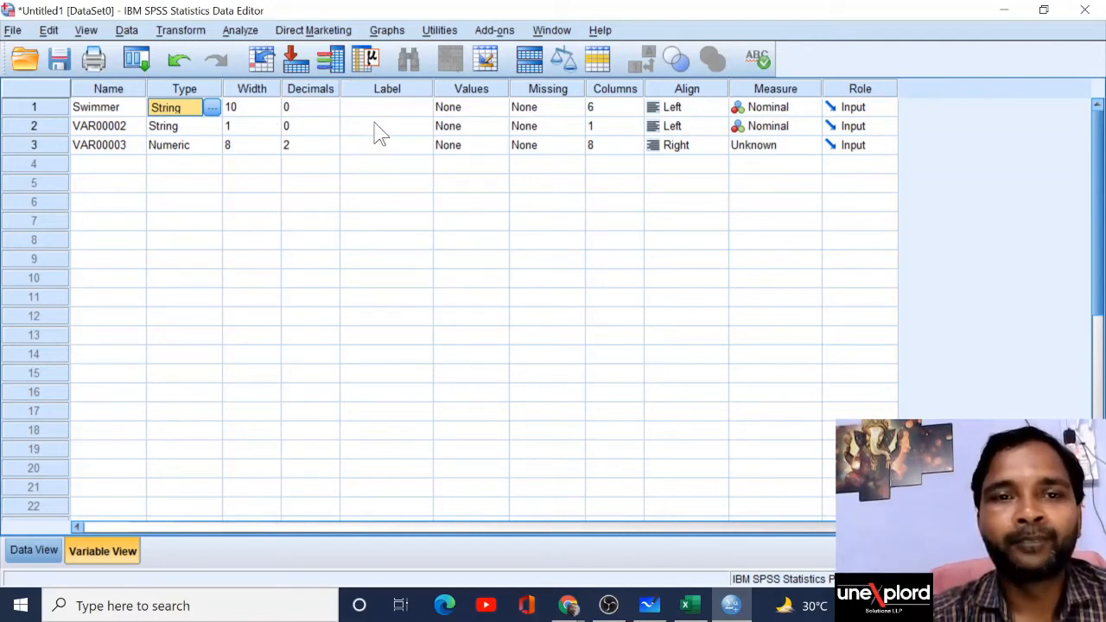
# Step: Label the Swimmer variable 'Names of Swimmers'
pyautogui.click(400, 107)
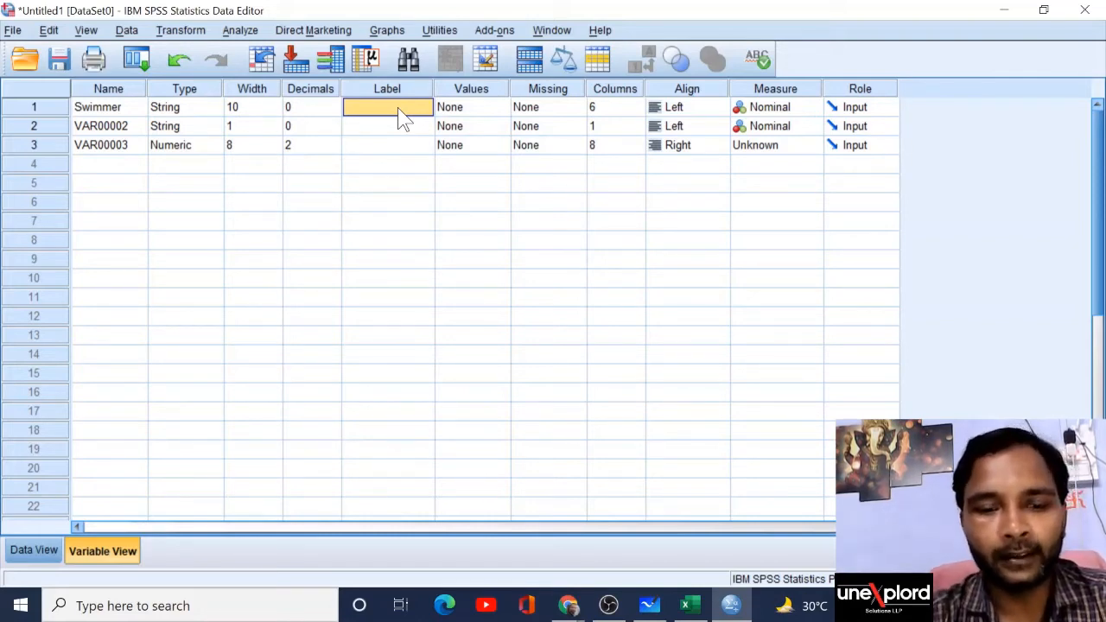
pyautogui.write('Name')
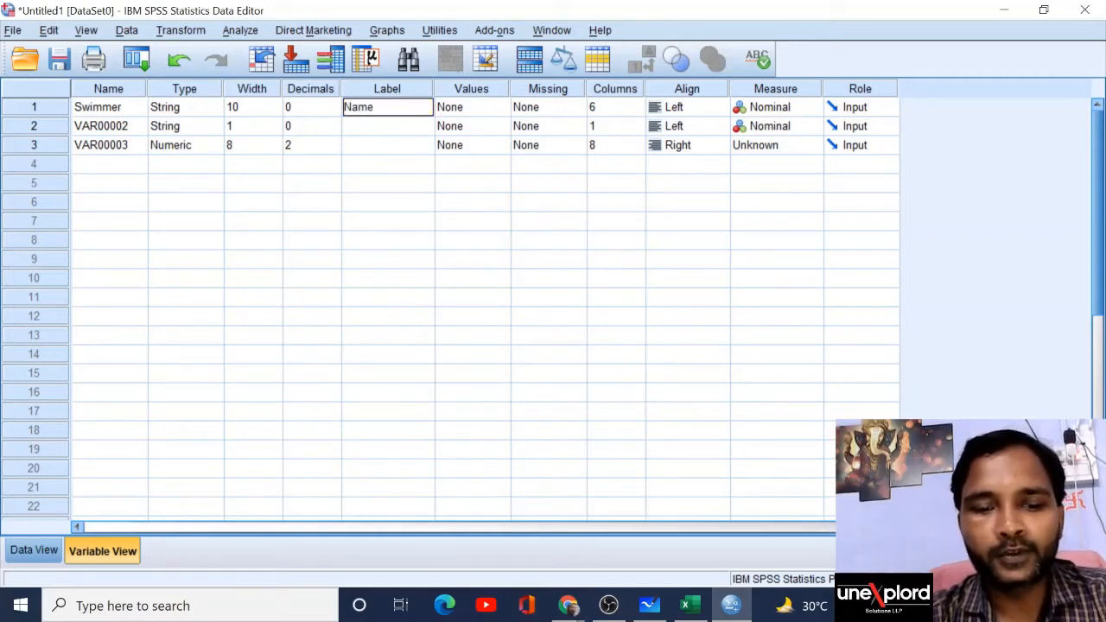
pyautogui.write('s of')
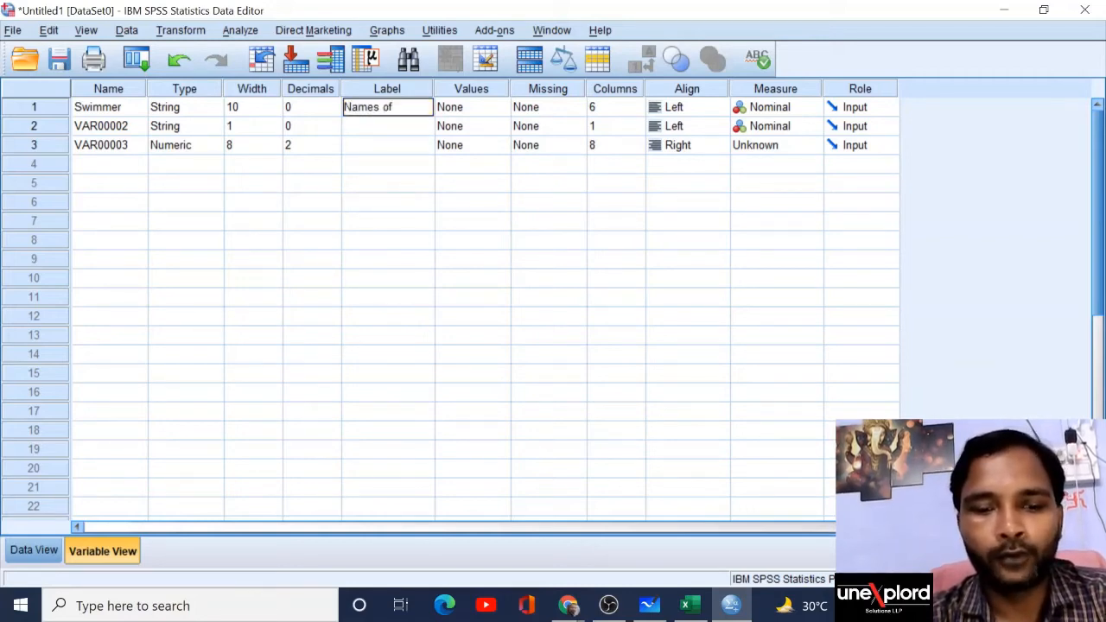
pyautogui.write(' Swimmer')
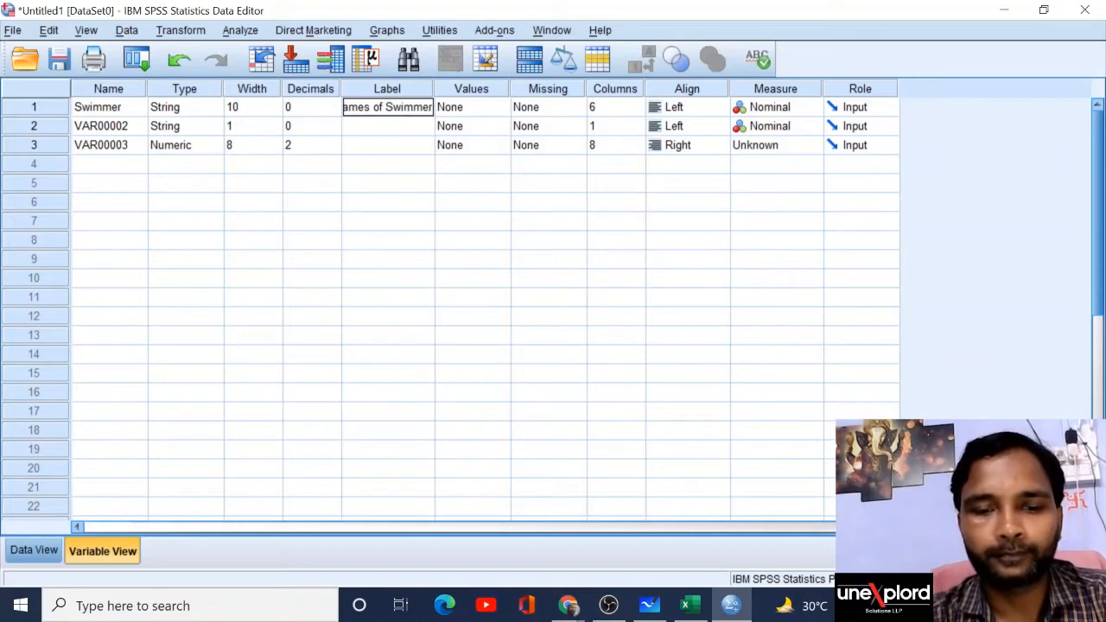
pyautogui.write('s')
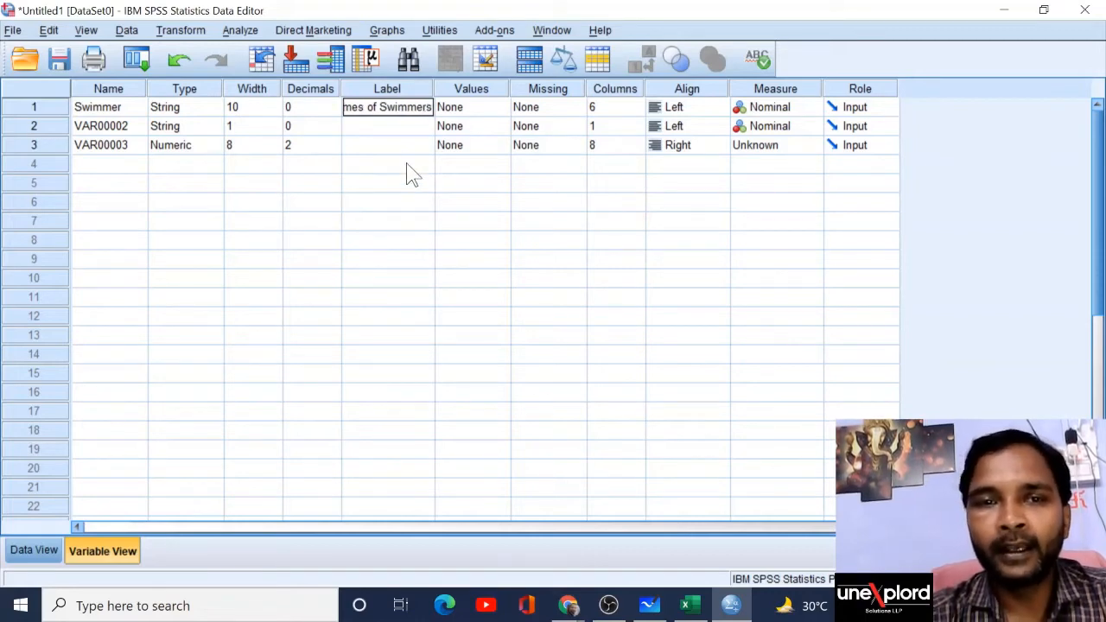
pyautogui.press('Return')
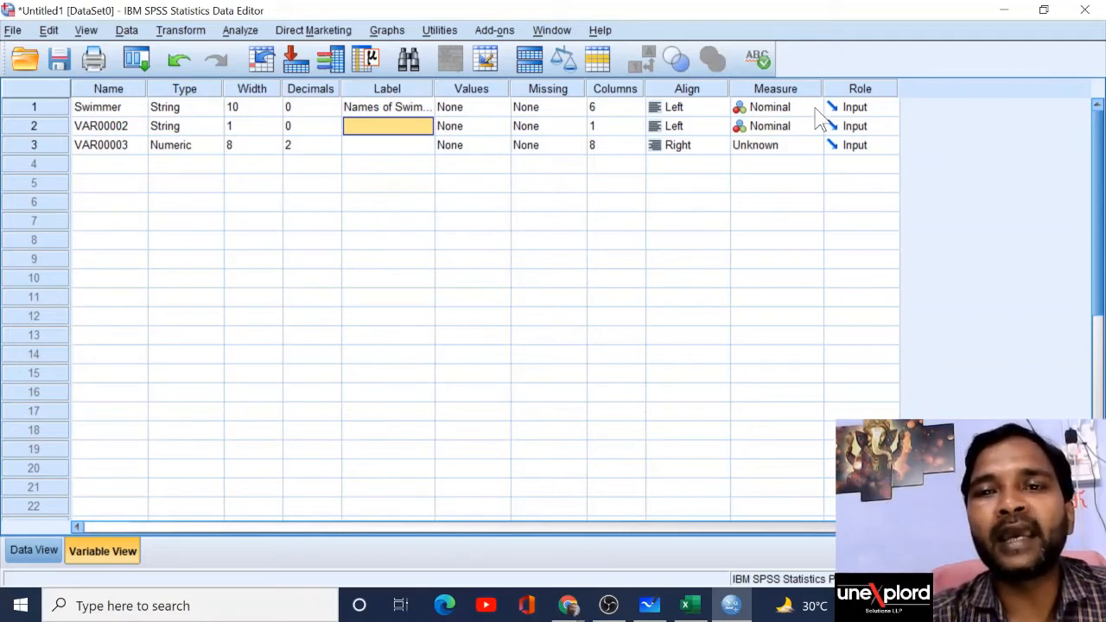
# Step: Check that Swimmer's measurement level stays Nominal
pyautogui.click(814, 109)
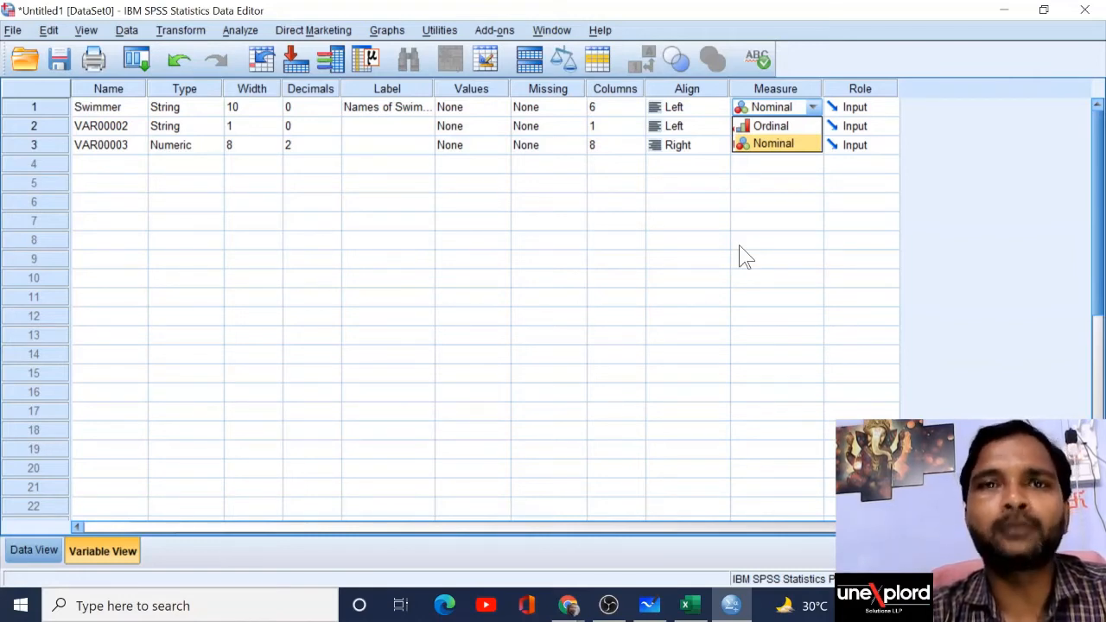
pyautogui.click(788, 200)
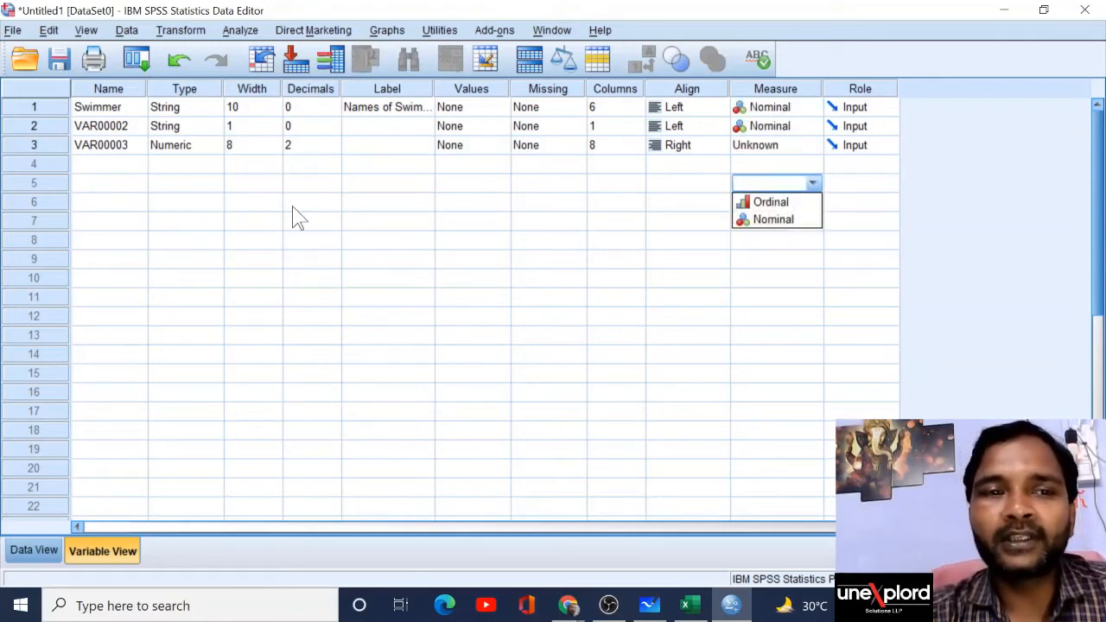
pyautogui.click(126, 128)
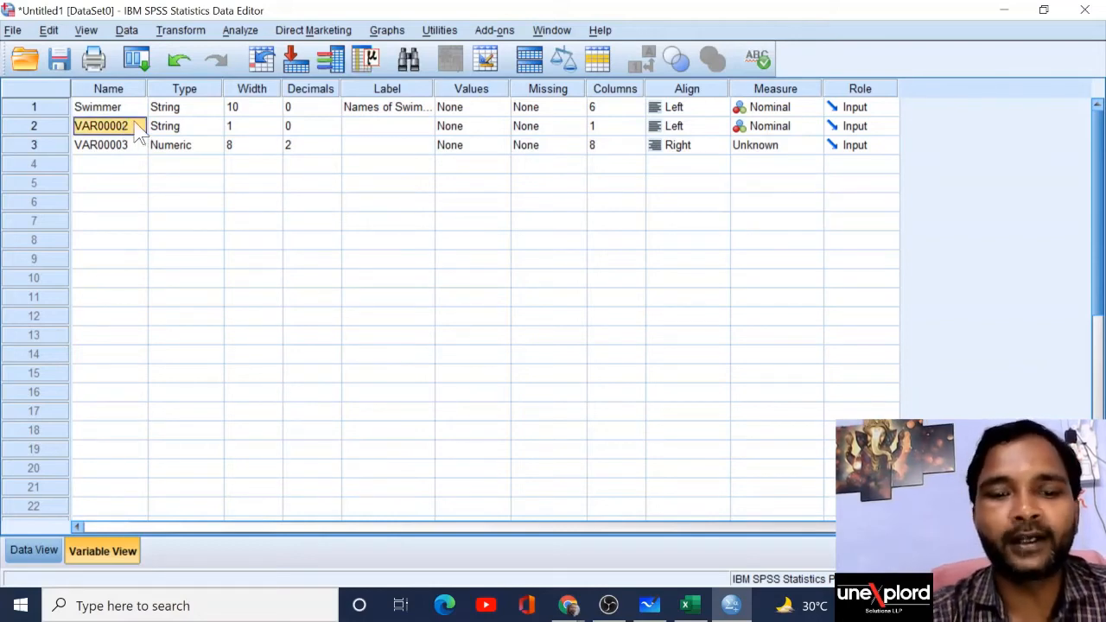
# Step: Rename the second variable to Gender and make it a String of width 1
pyautogui.write('Gender')
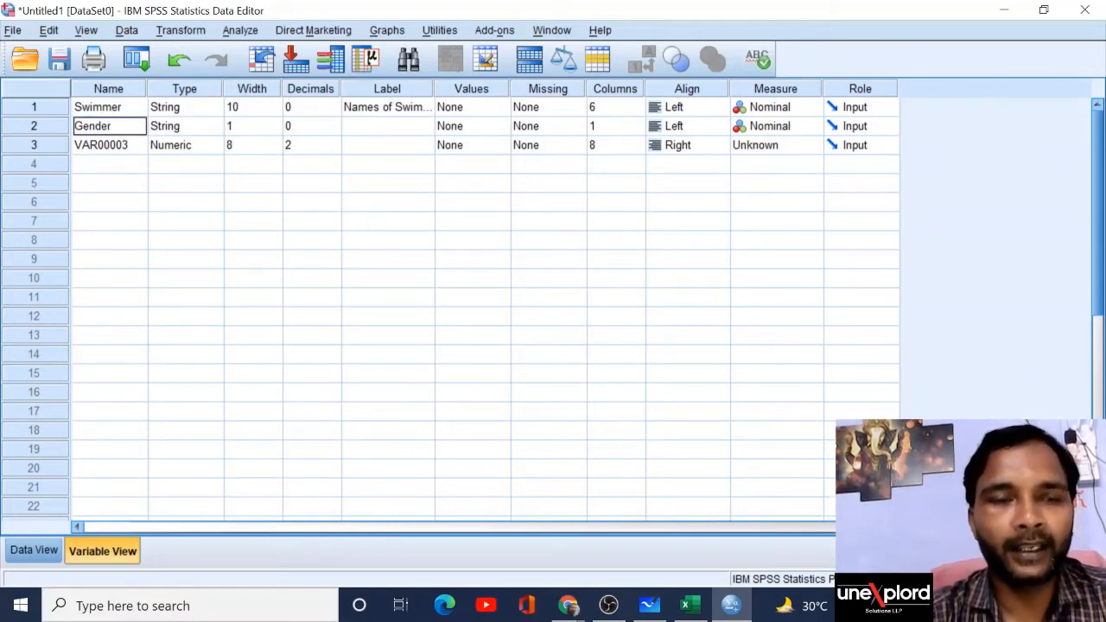
pyautogui.click(220, 129)
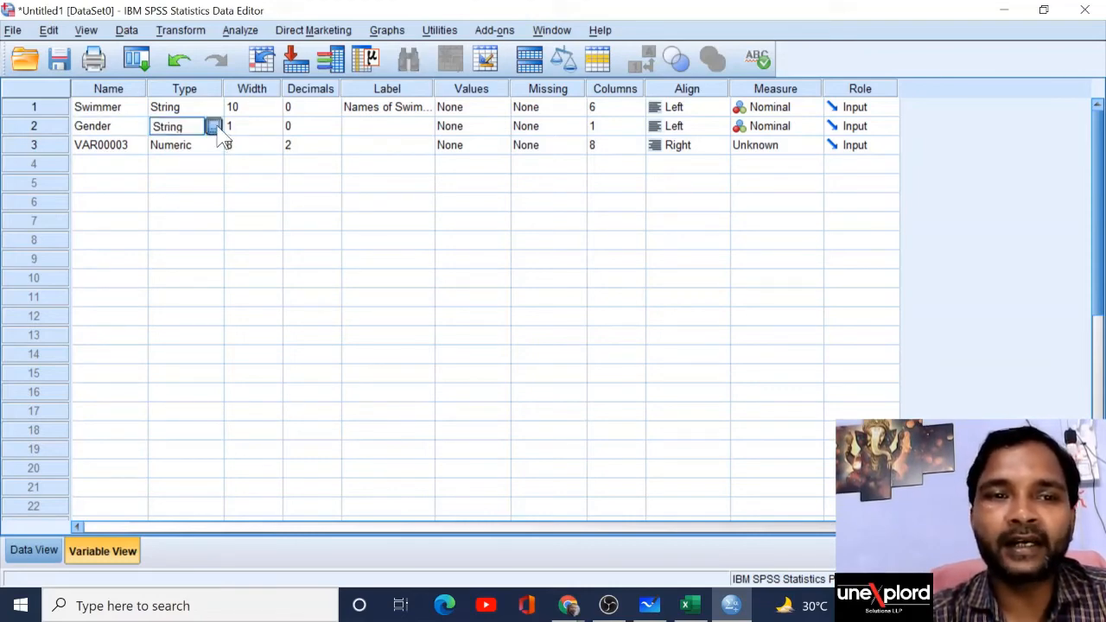
pyautogui.click(216, 127)
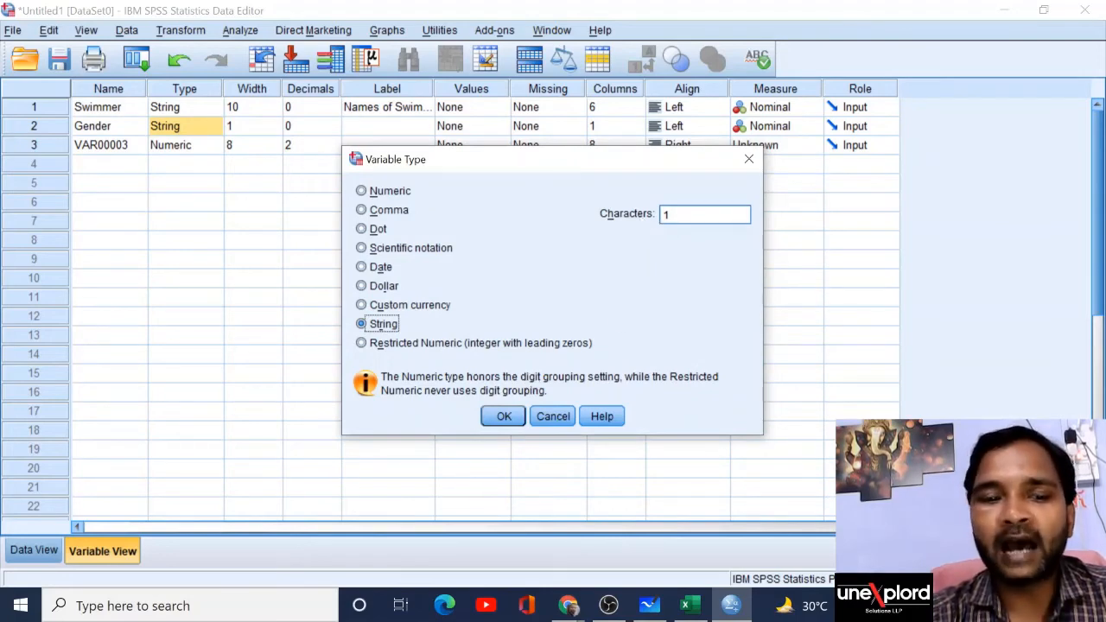
pyautogui.click(674, 214)
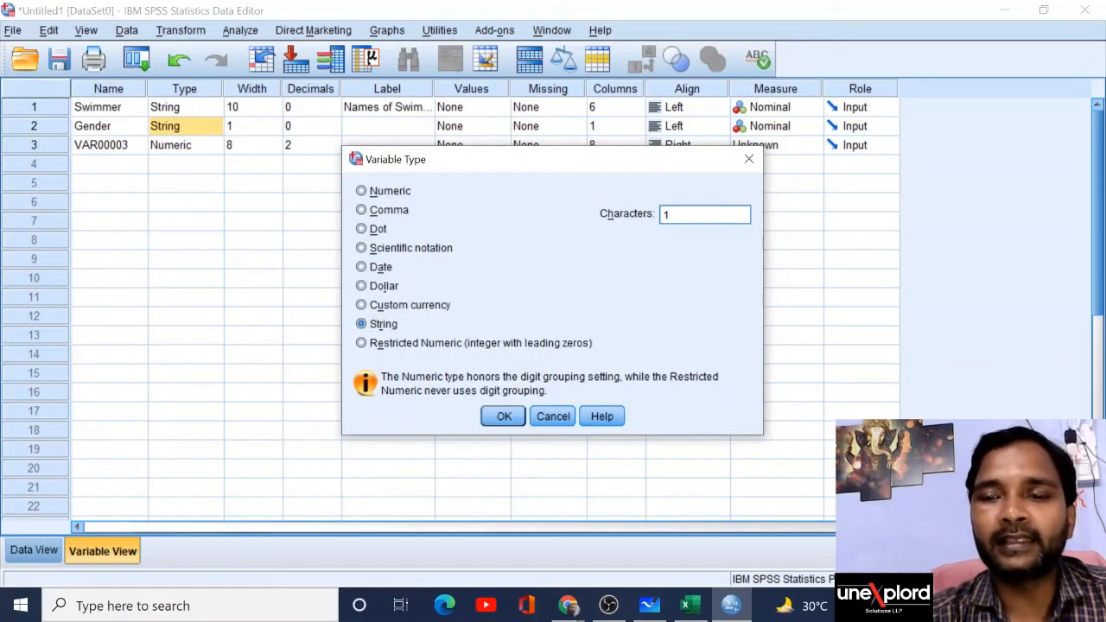
pyautogui.press('BackSpace')
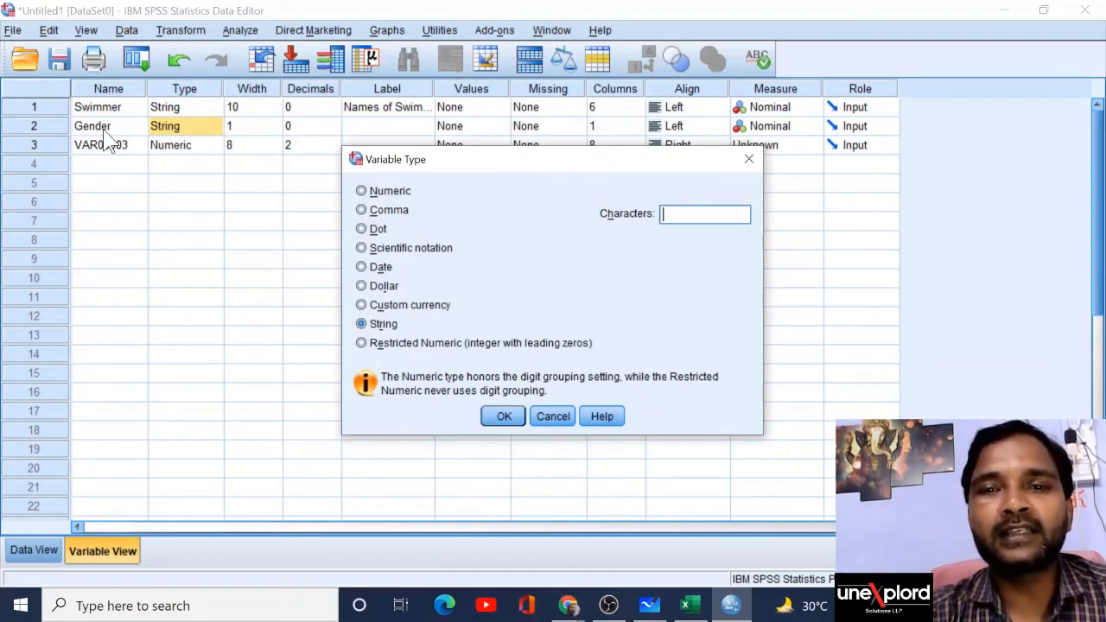
pyautogui.write('1')
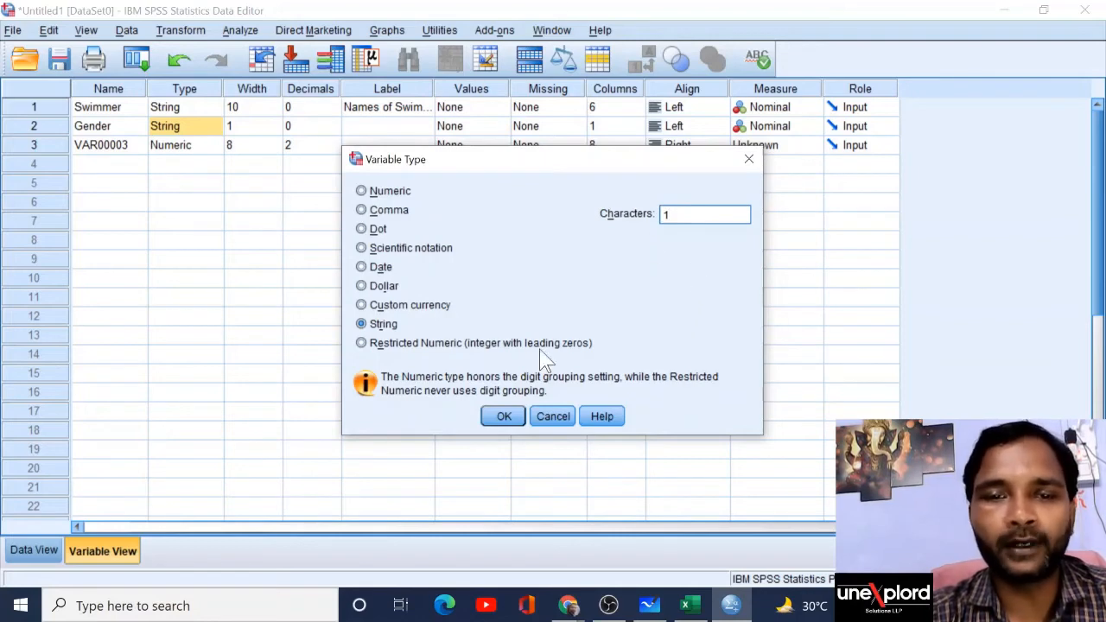
pyautogui.click(509, 423)
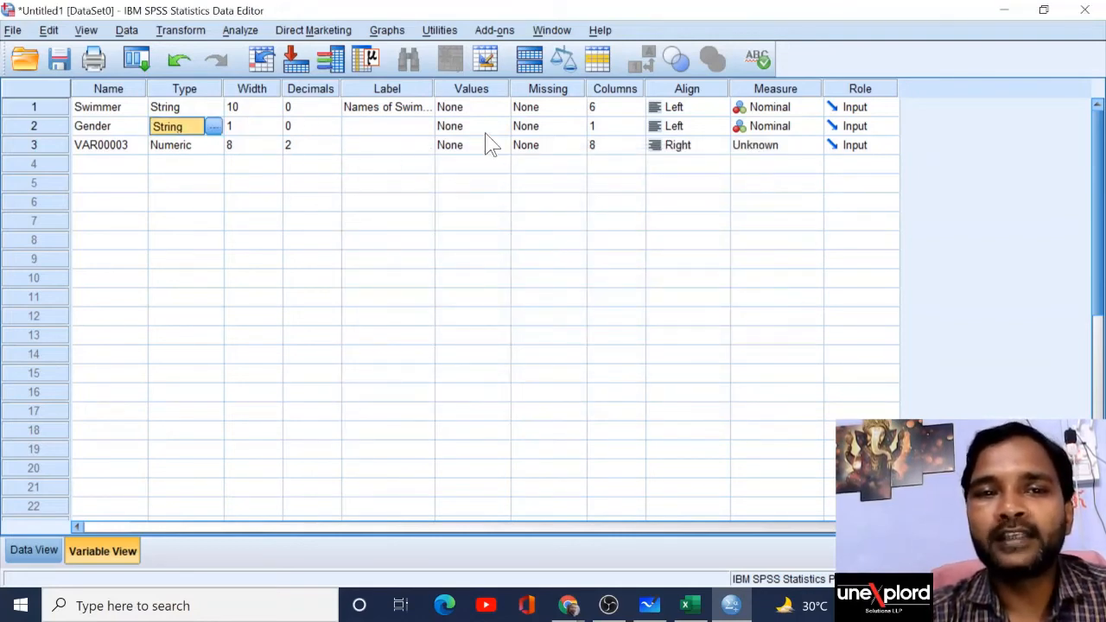
# Step: Enter the label 'Gender of Swimmers' for the Gender variable
pyautogui.click(395, 128)
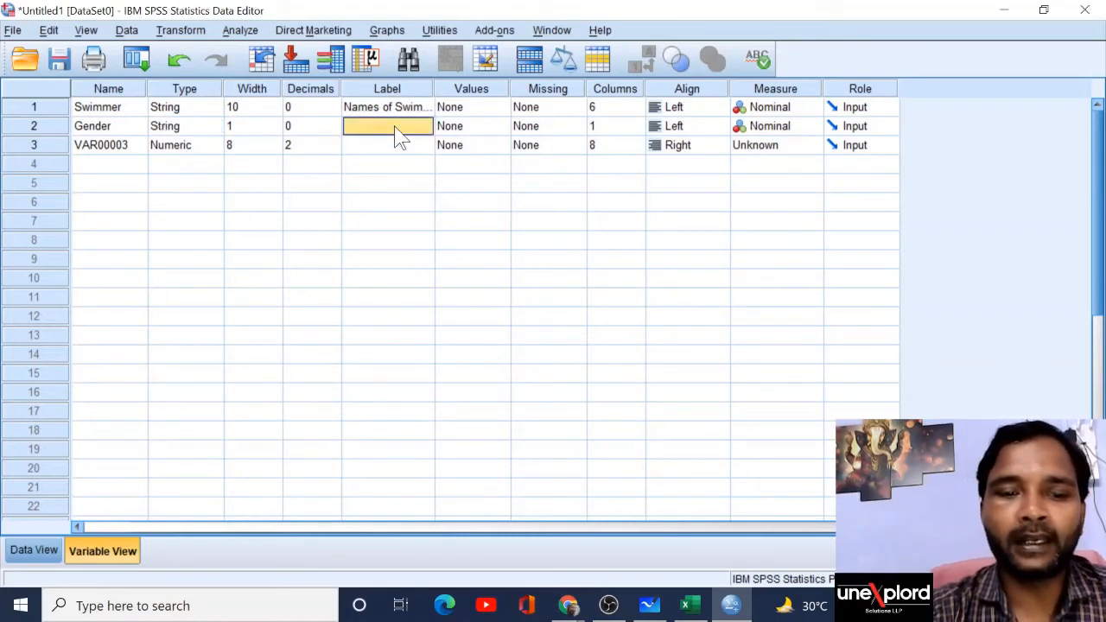
pyautogui.write('G')
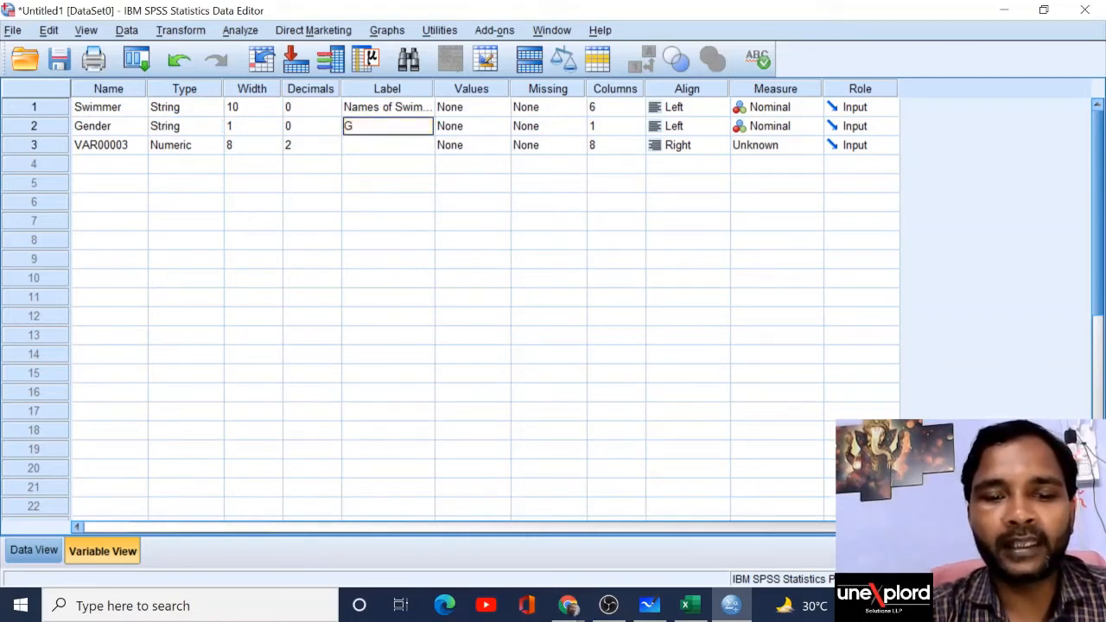
pyautogui.write('ender')
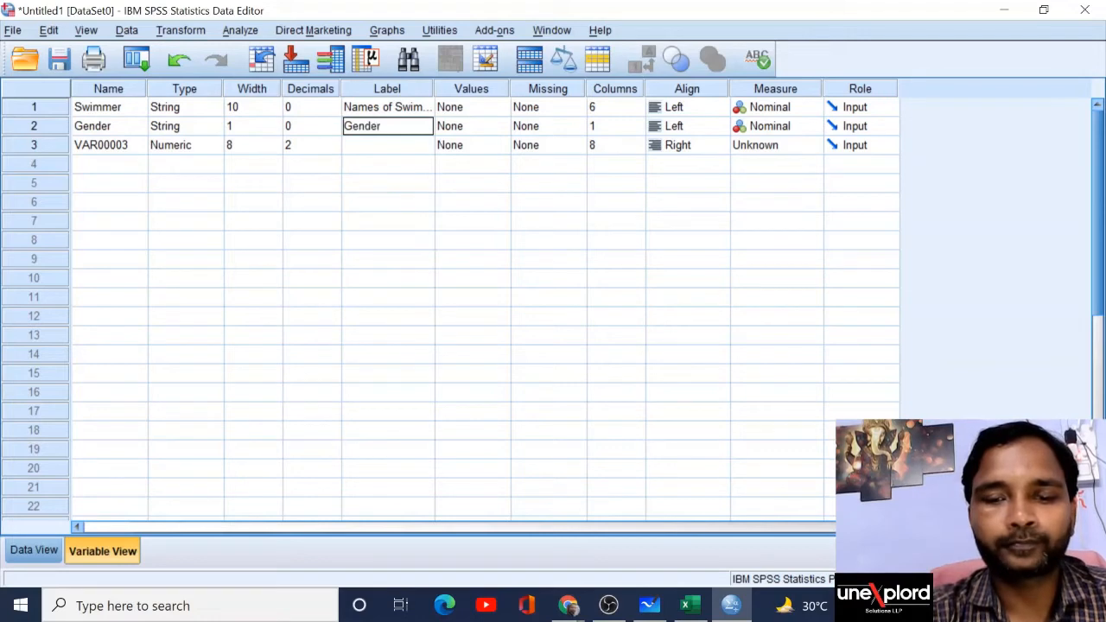
pyautogui.write(' of Swimmers')
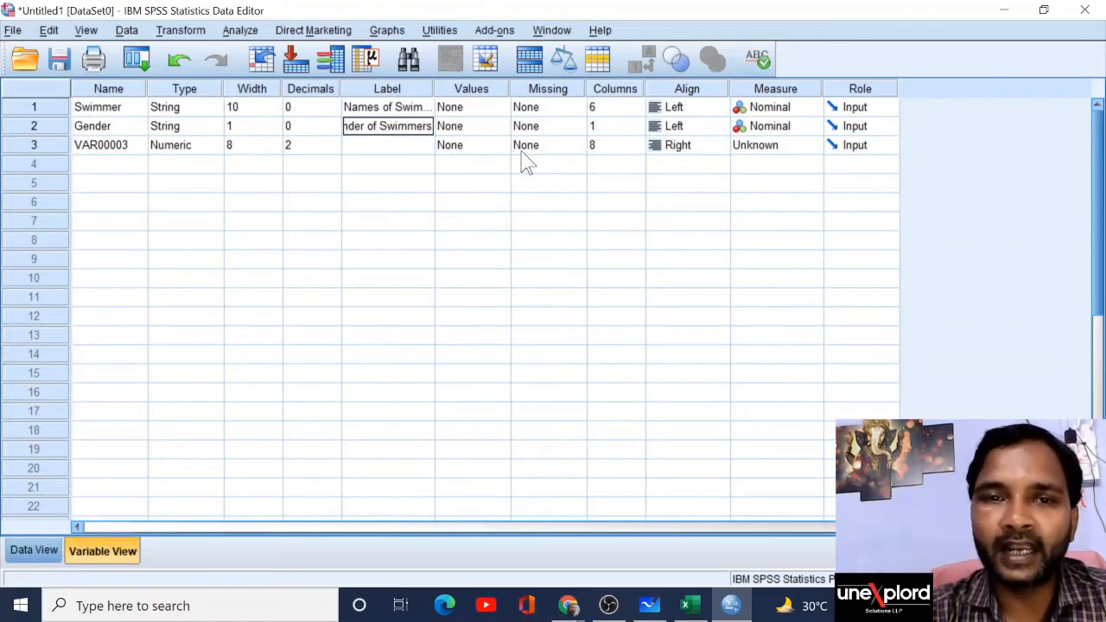
# Step: Add the value label M = Male for Gender
pyautogui.click(500, 127)
pyautogui.click(501, 127)
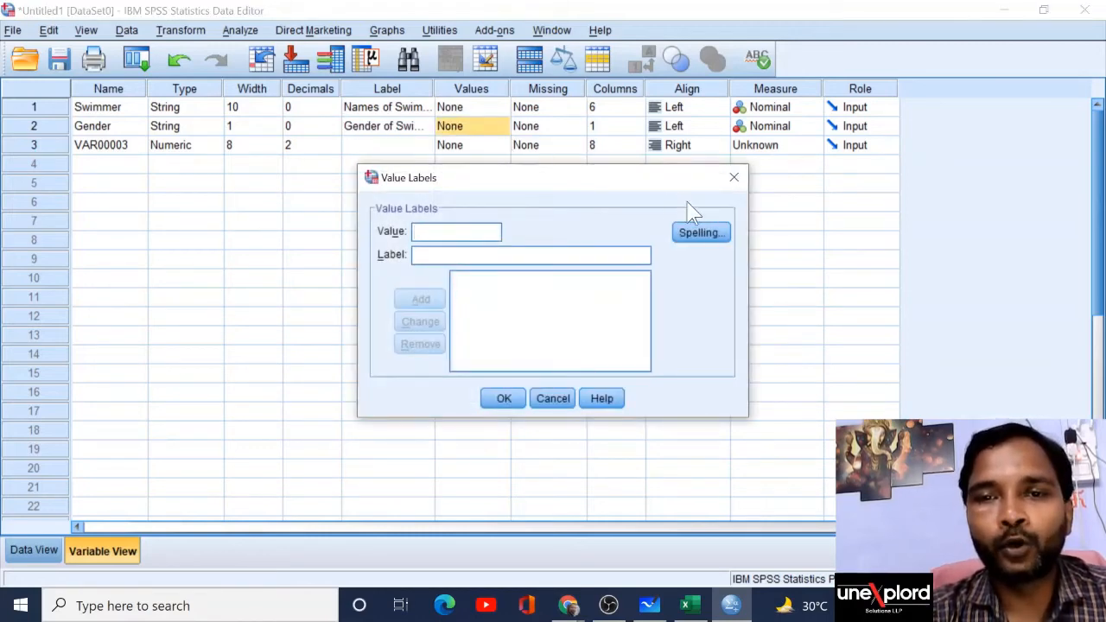
pyautogui.moveTo(548, 178); pyautogui.dragTo(543, 133)
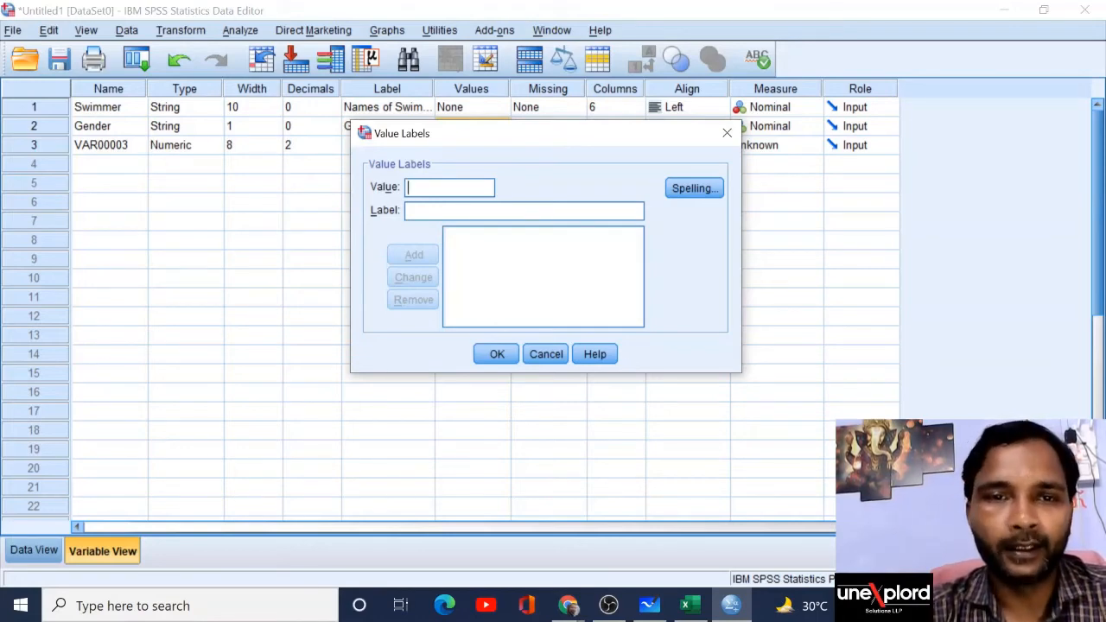
pyautogui.write('M')
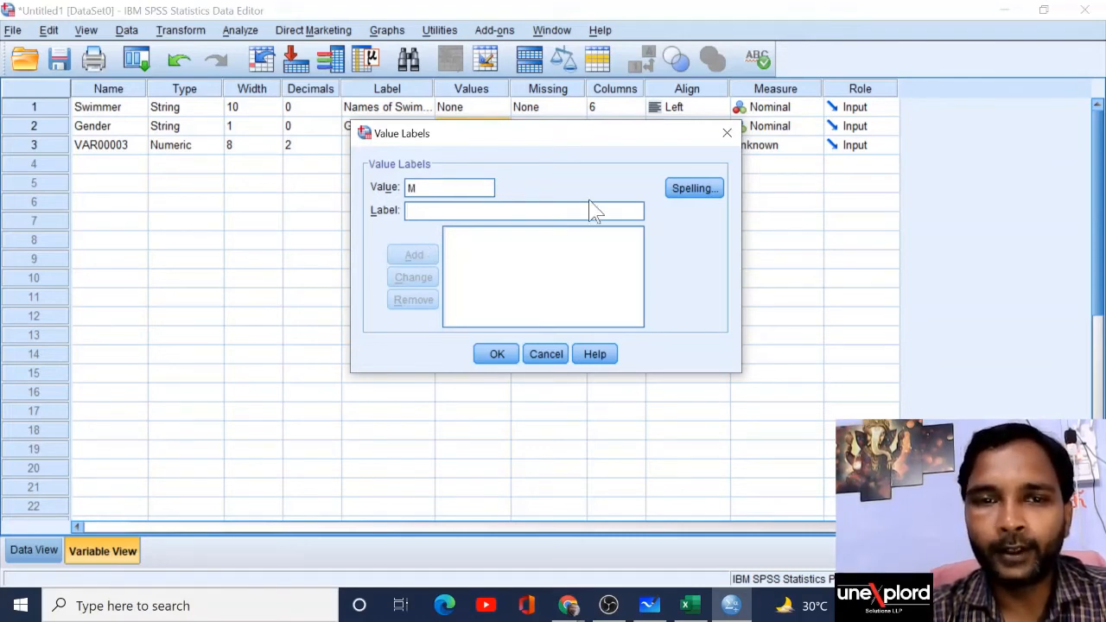
pyautogui.write('Male')
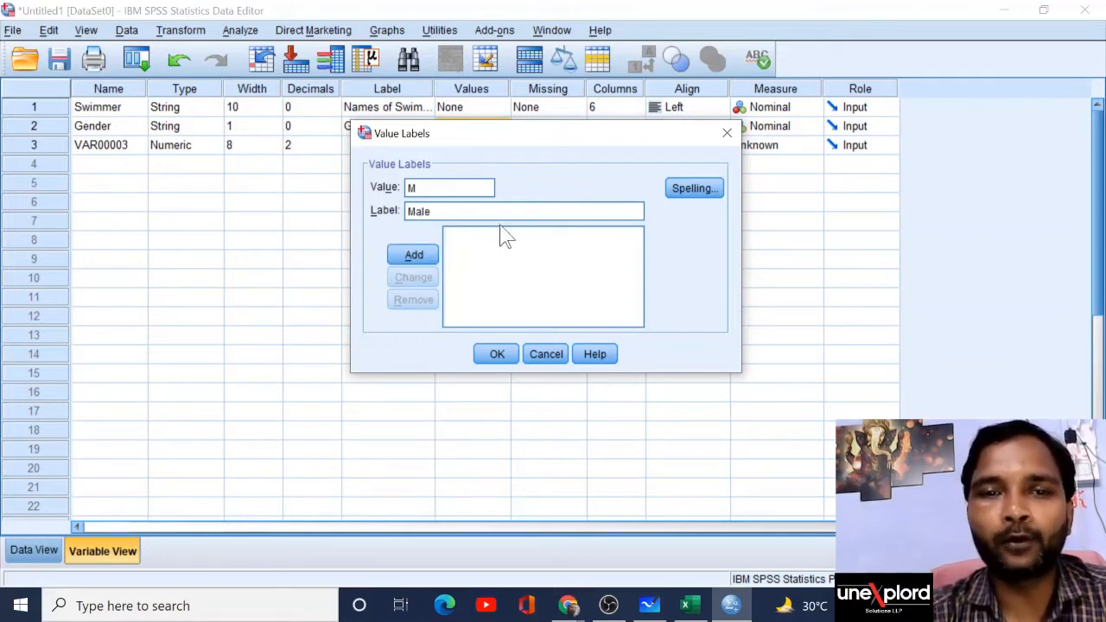
pyautogui.click(418, 257)
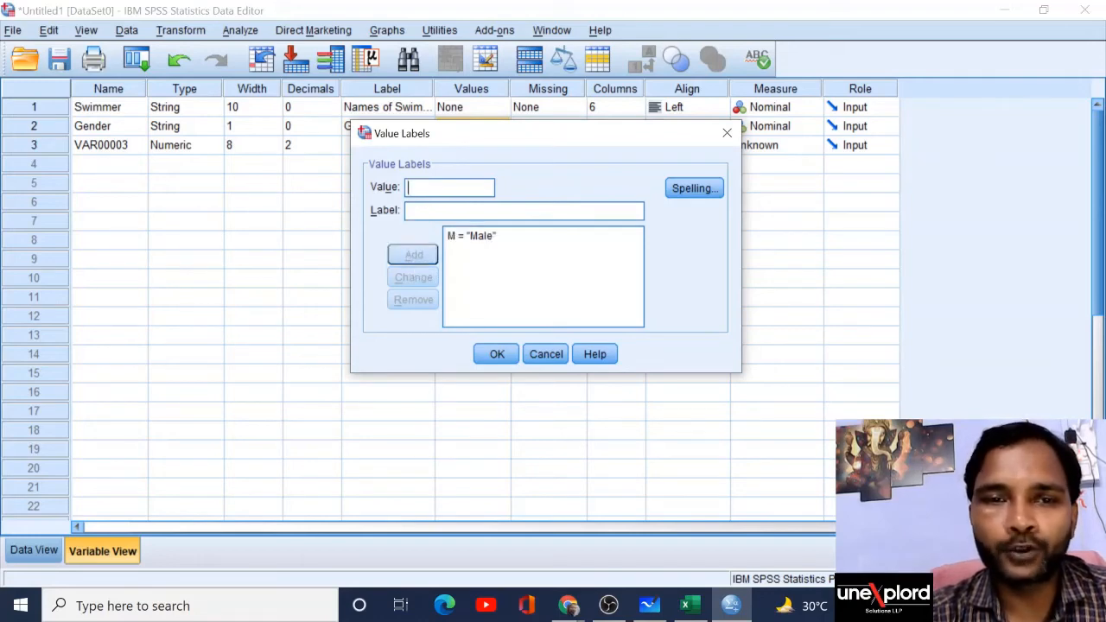
# Step: Add the value label F = Female and confirm Gender's value labels
pyautogui.write('F')
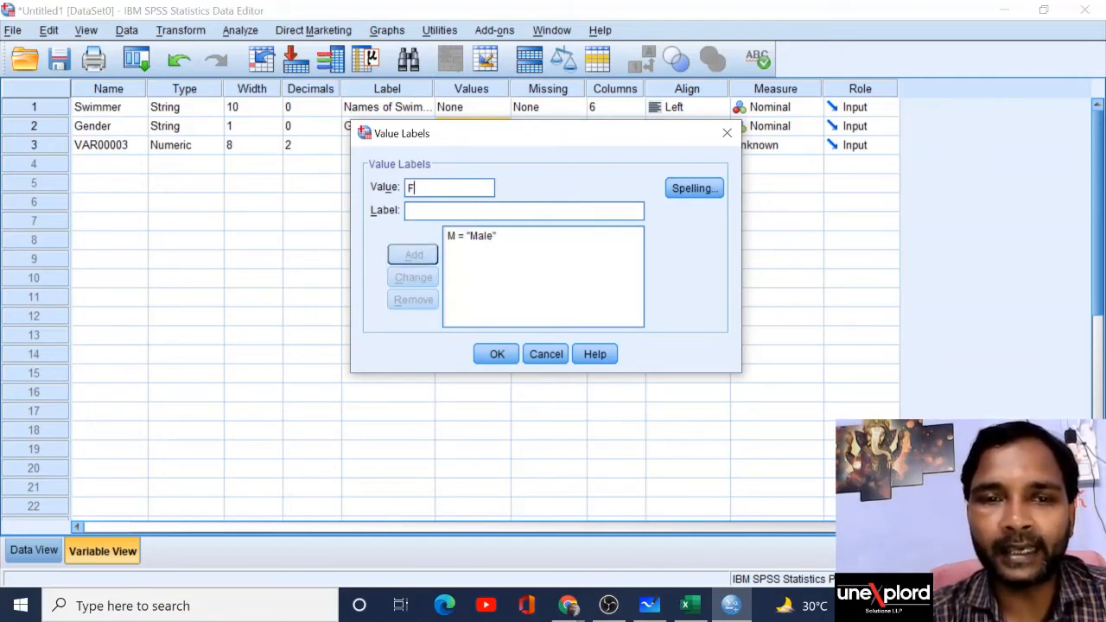
pyautogui.press('Tab')
pyautogui.write('Female')
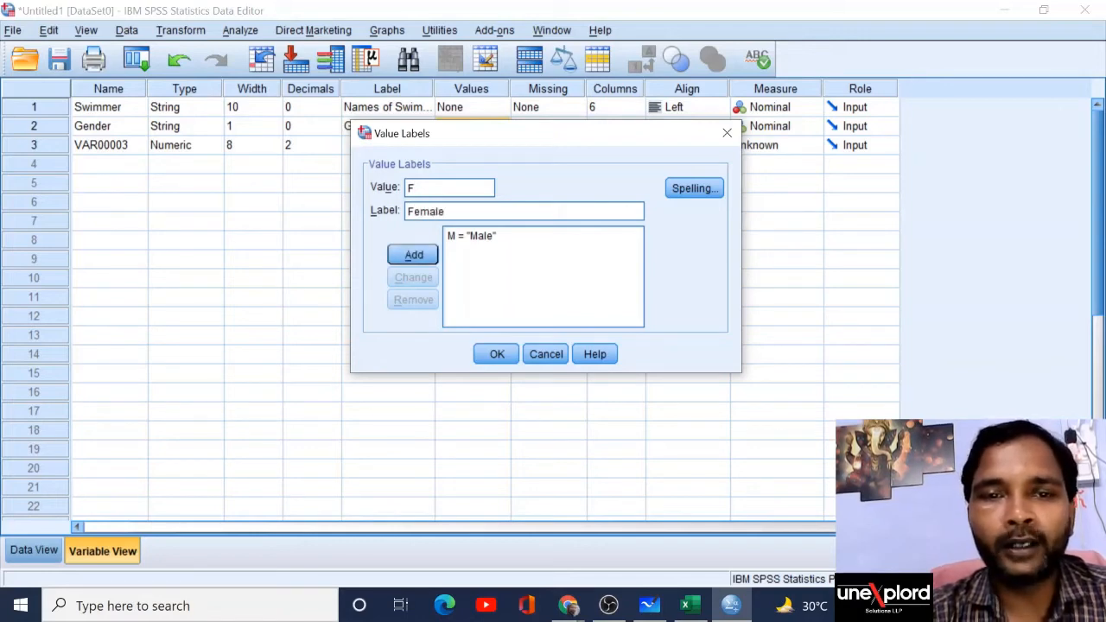
pyautogui.click(424, 261)
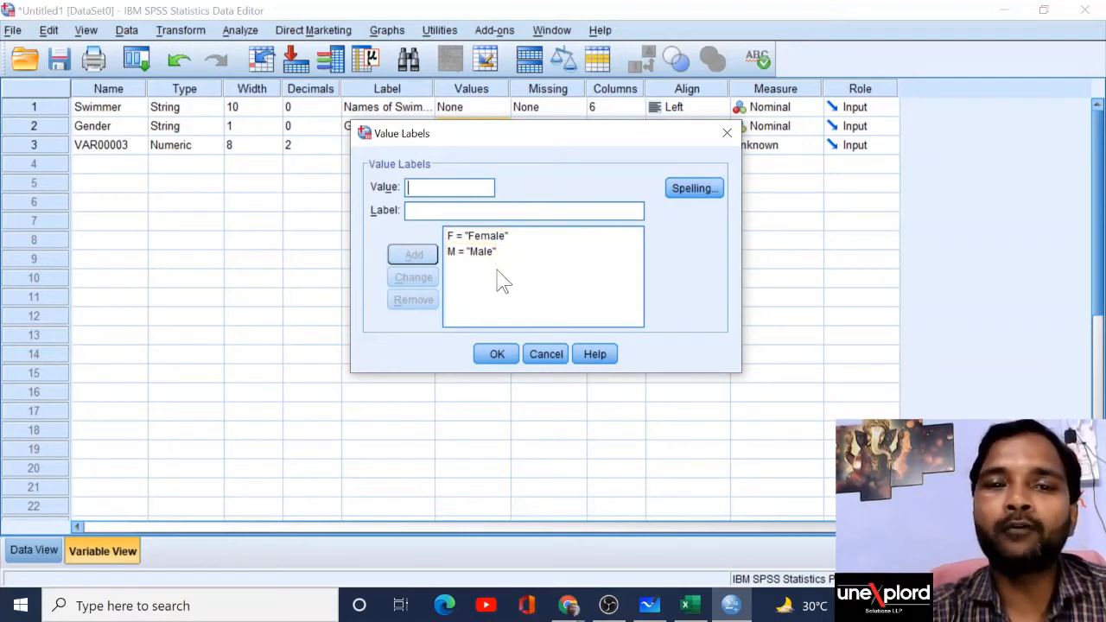
pyautogui.click(496, 354)
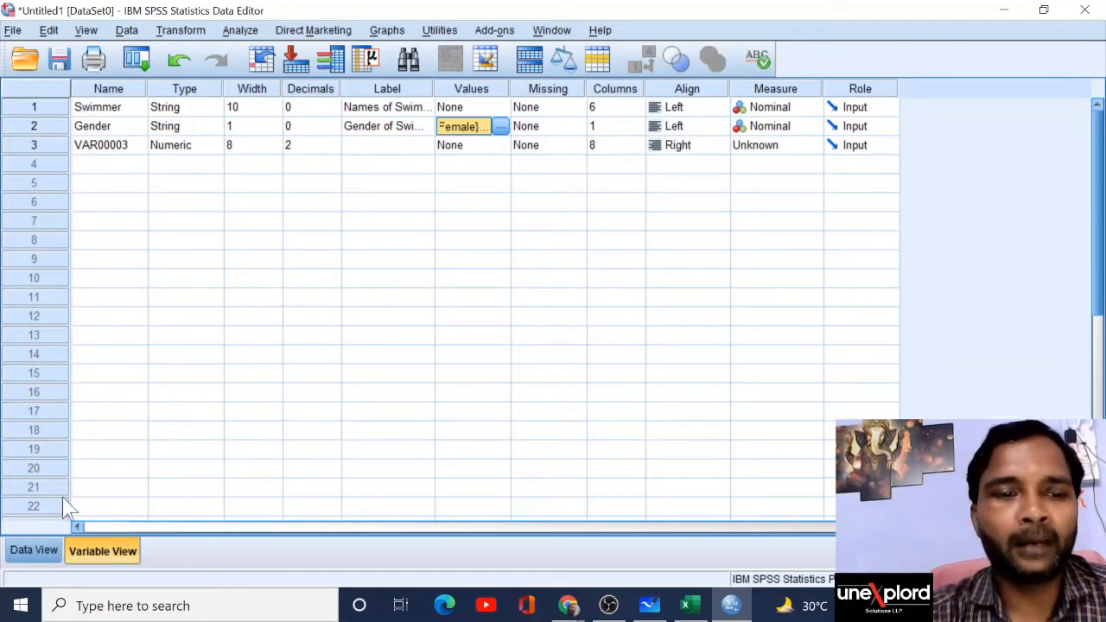
# Step: Set Gender's display column width to 6 and verify it in Data View
pyautogui.click(38, 549)
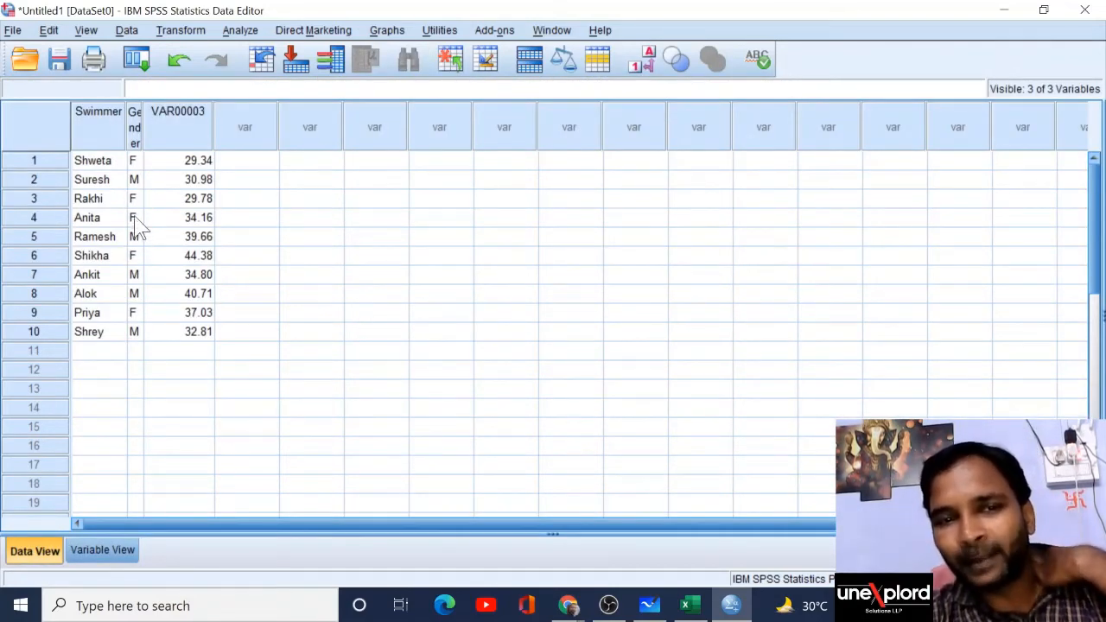
pyautogui.click(97, 557)
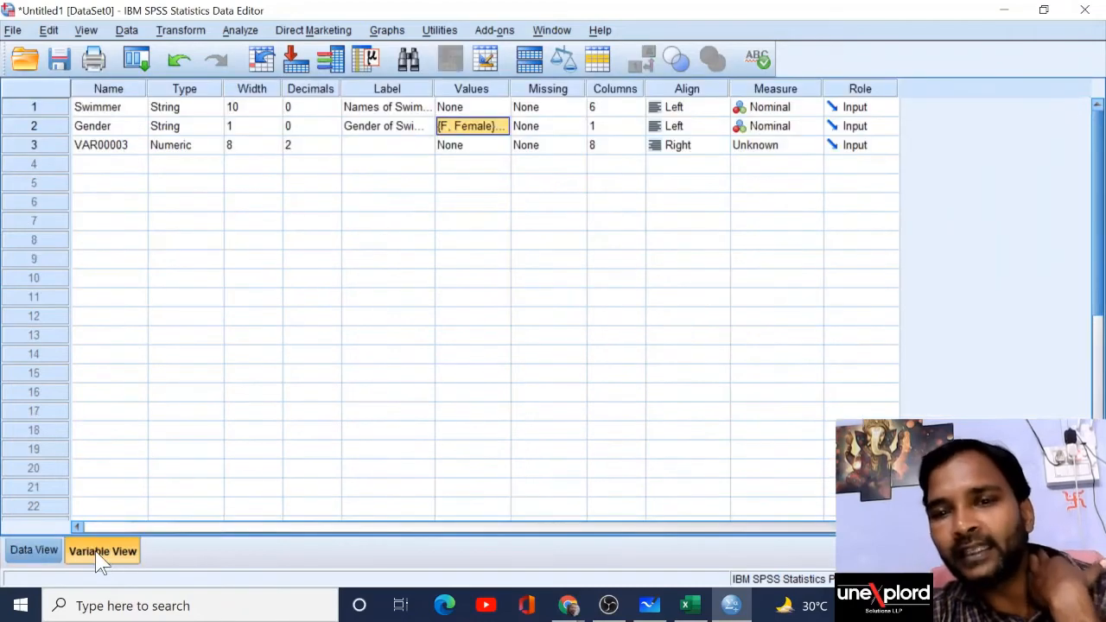
pyautogui.click(632, 130)
pyautogui.click(637, 123)
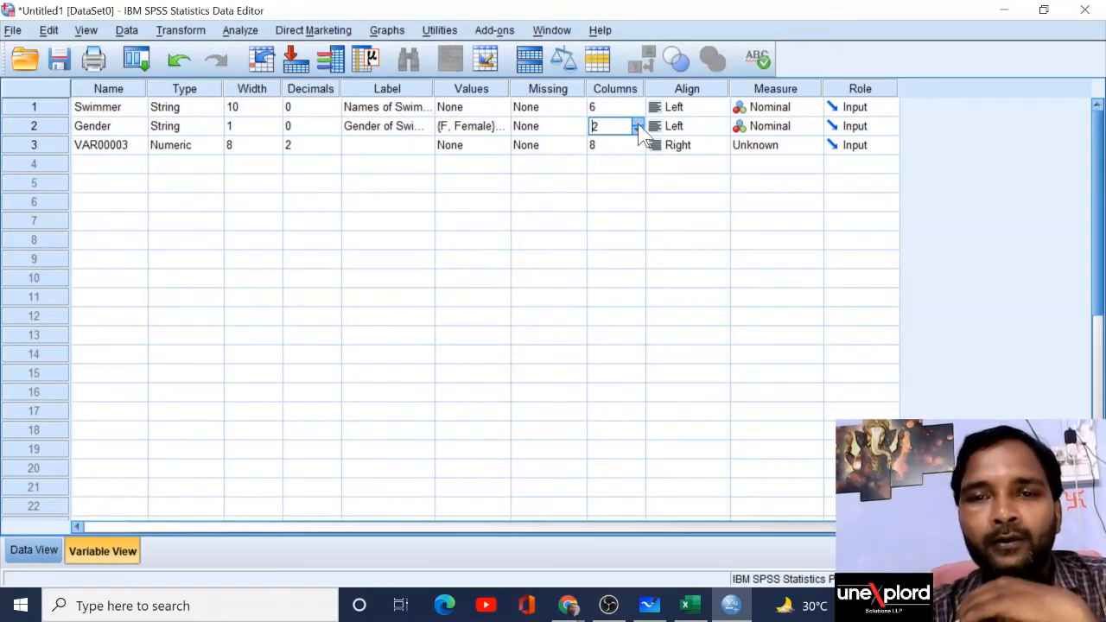
pyautogui.click(636, 123)
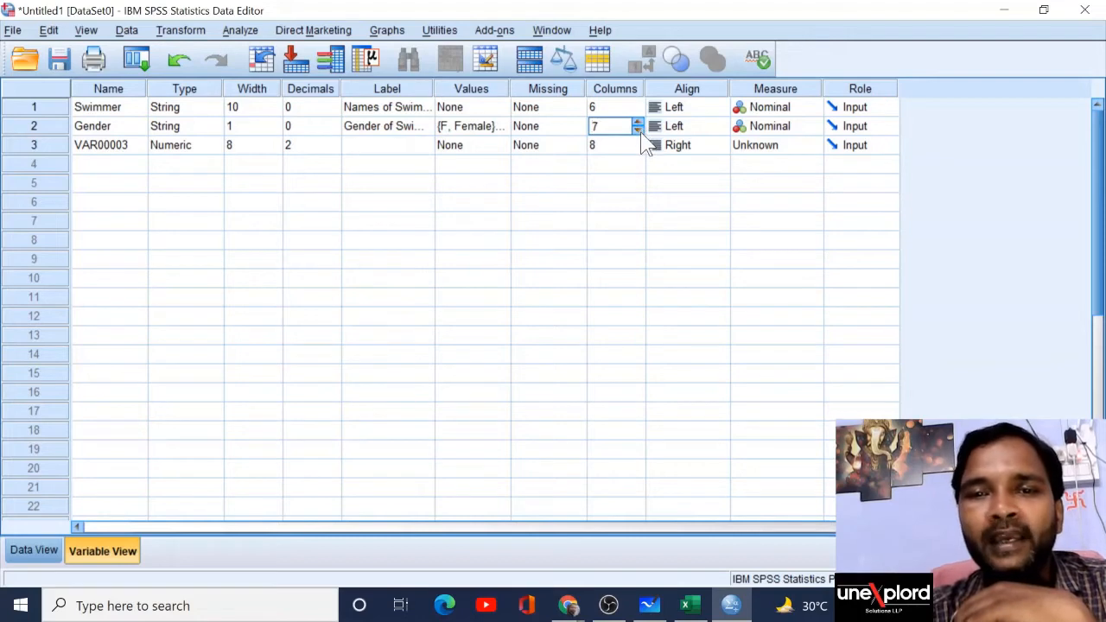
pyautogui.click(638, 130)
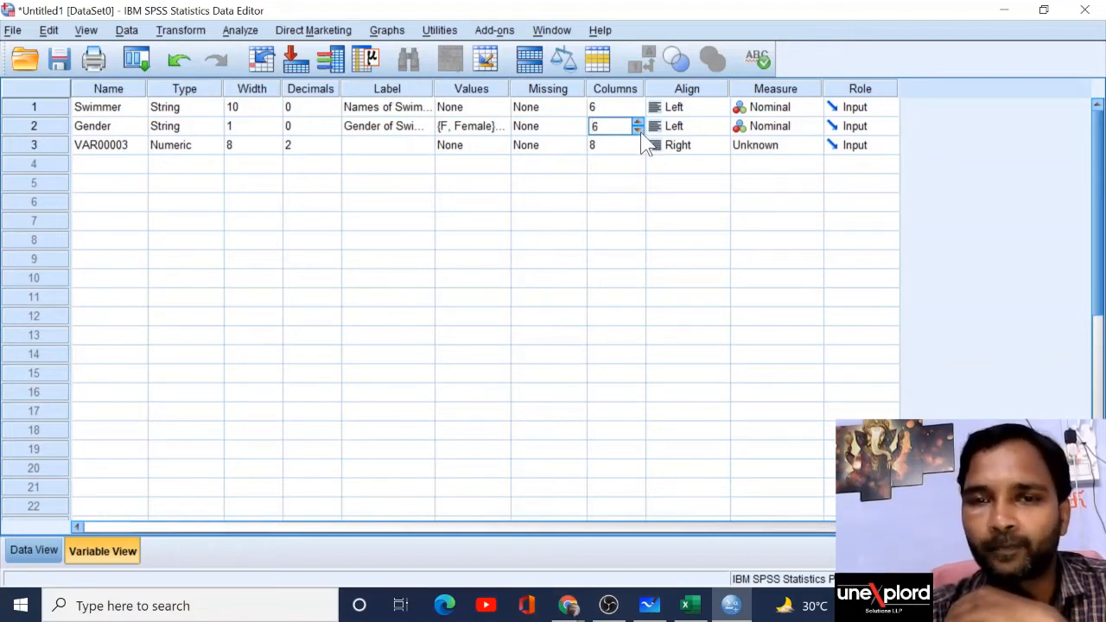
pyautogui.click(648, 202)
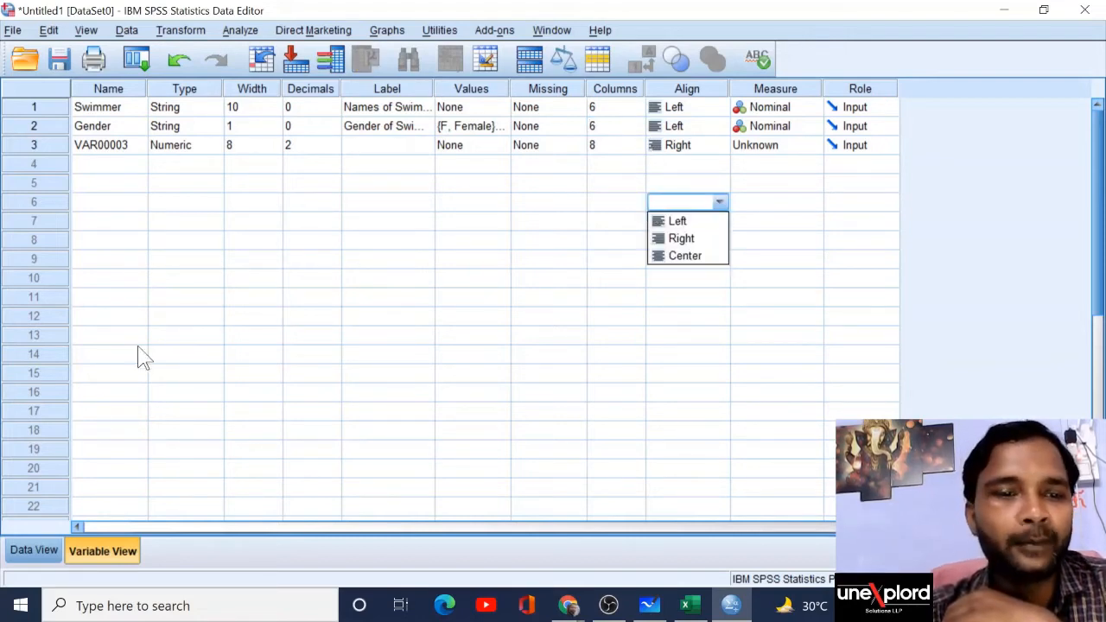
pyautogui.click(34, 549)
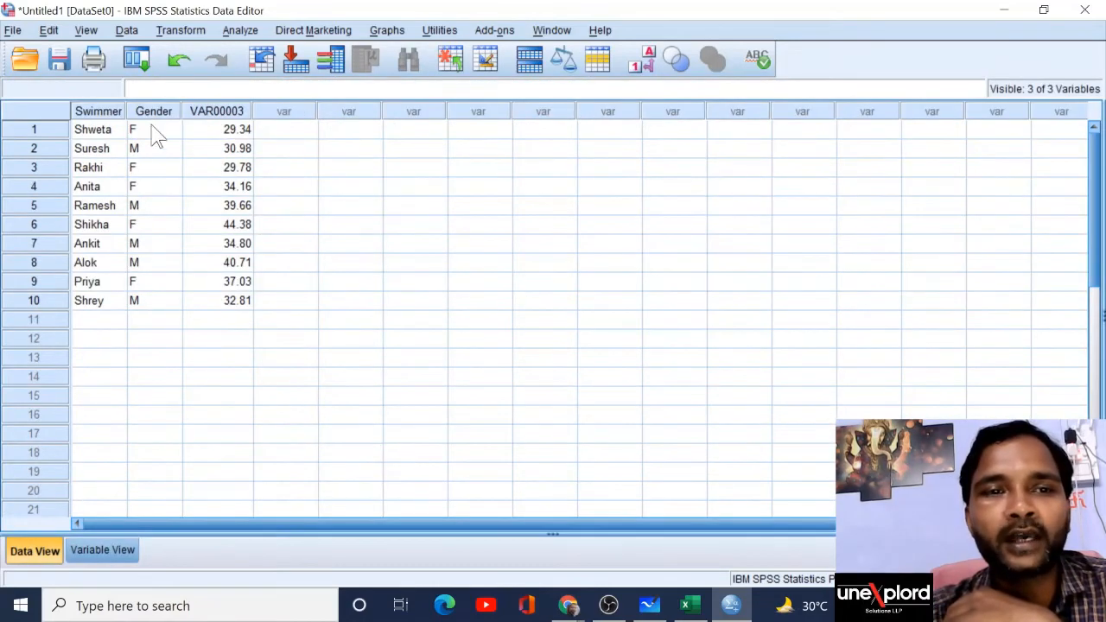
pyautogui.click(102, 553)
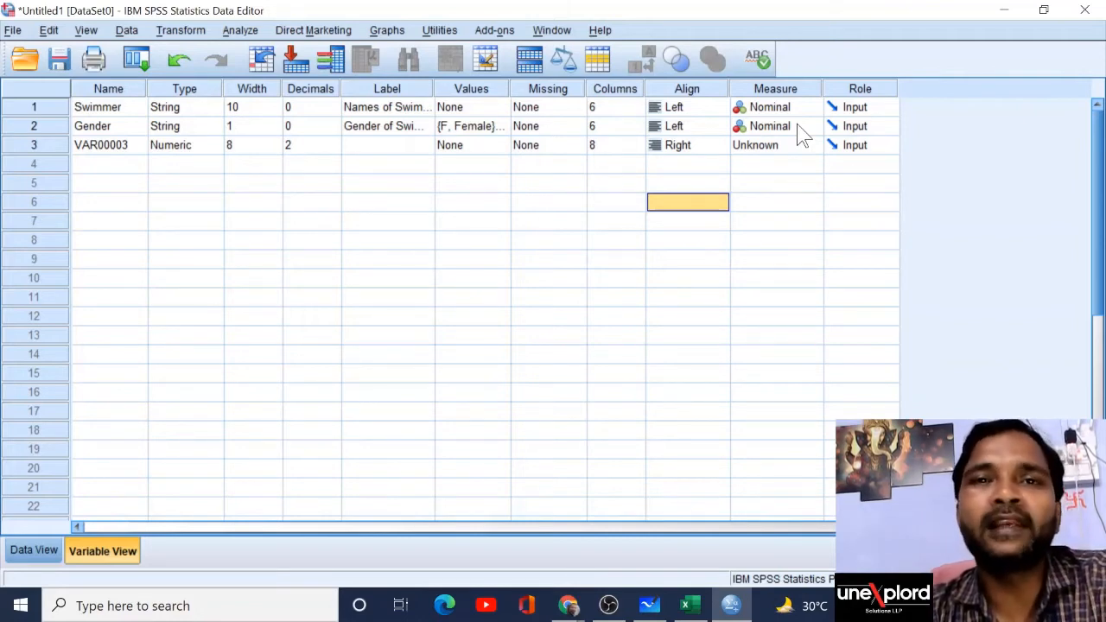
pyautogui.click(126, 148)
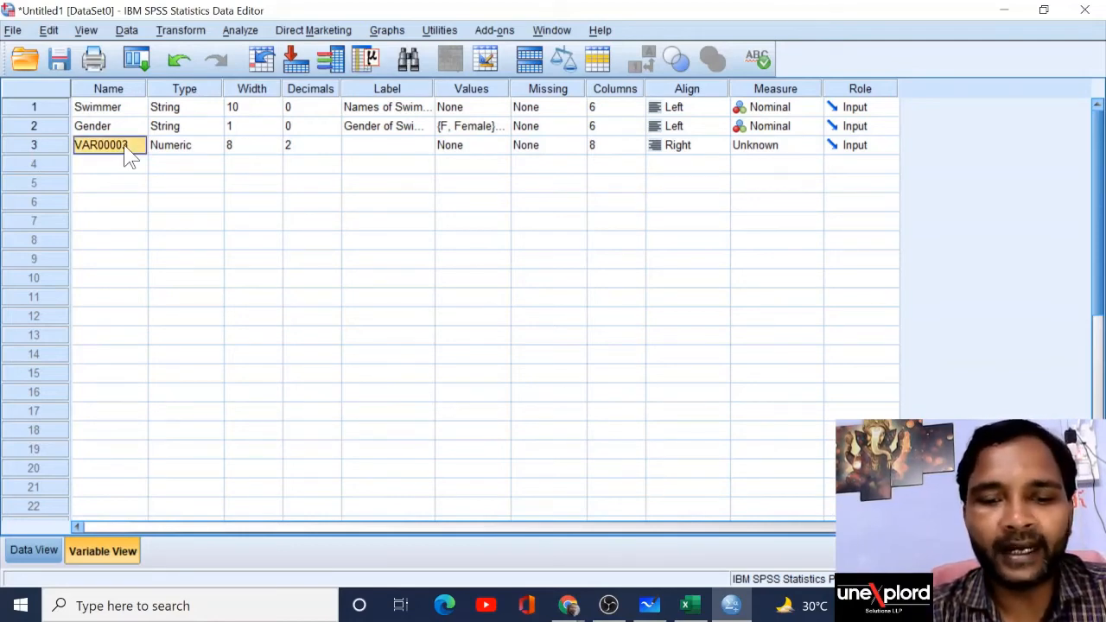
# Step: Rename the third variable to Time, keeping it Numeric with width 8 and 2 decimals
pyautogui.write('Time')
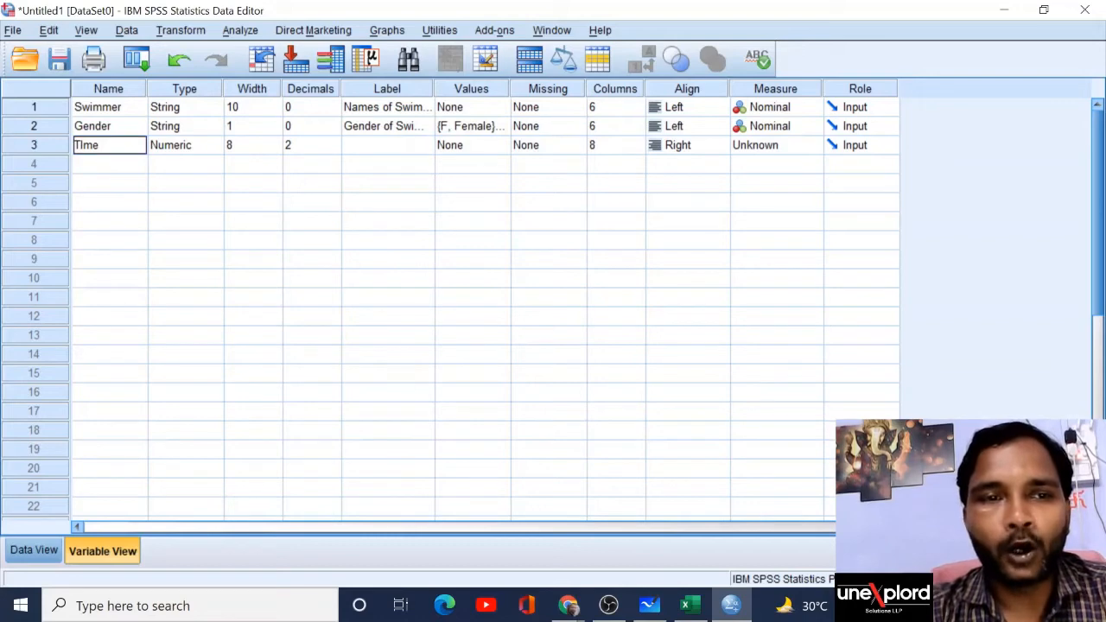
pyautogui.press('BackSpace')
pyautogui.press('BackSpace')
pyautogui.write('ime')
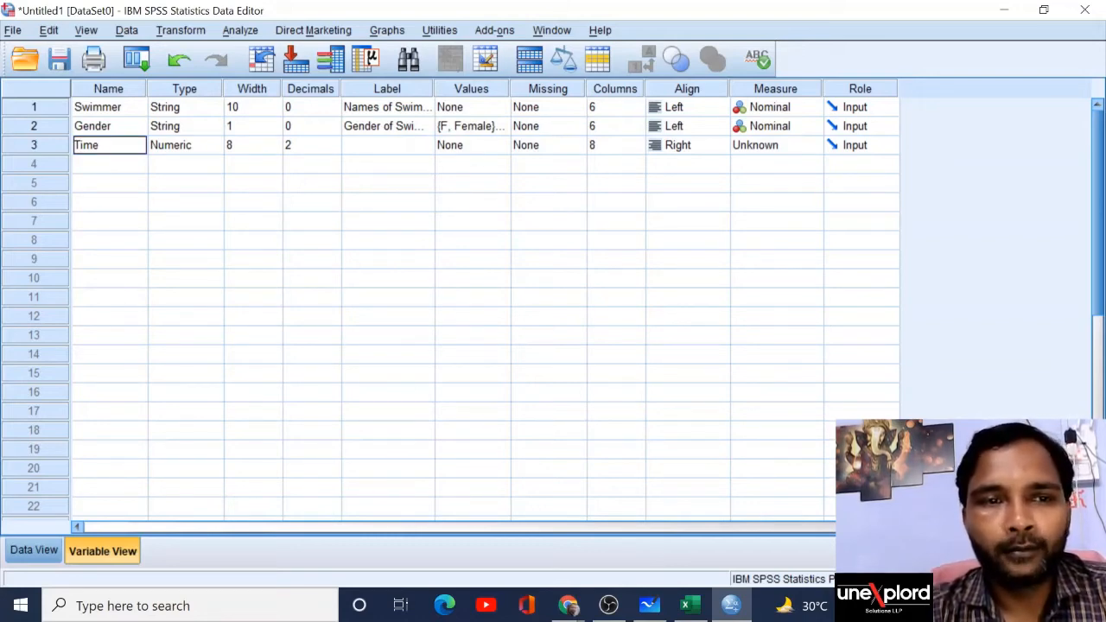
pyautogui.click(216, 148)
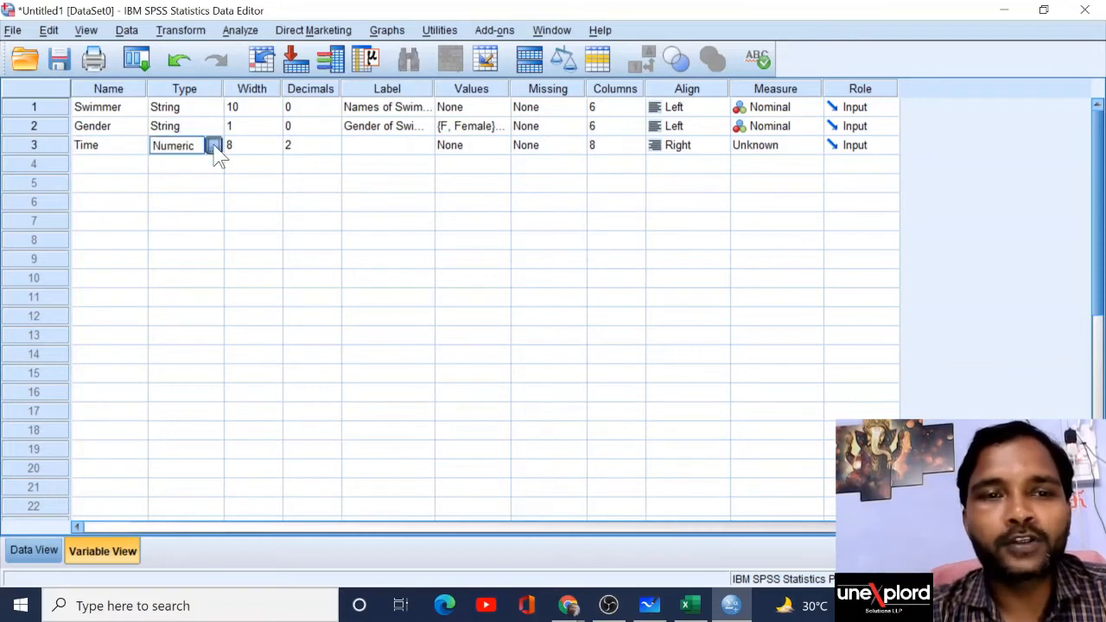
pyautogui.click(214, 146)
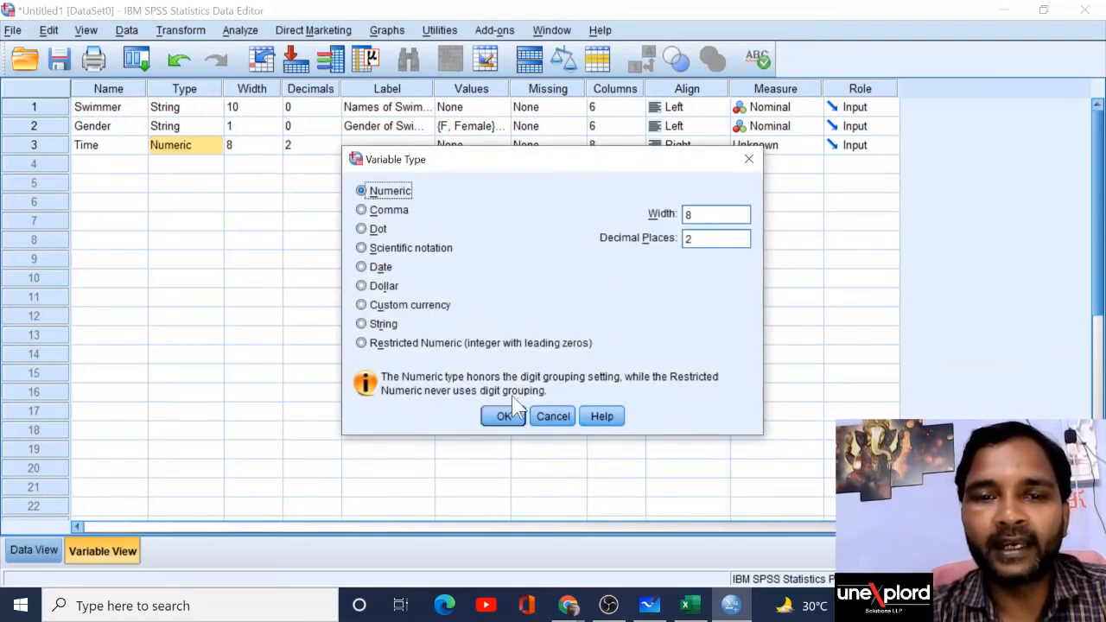
pyautogui.click(506, 418)
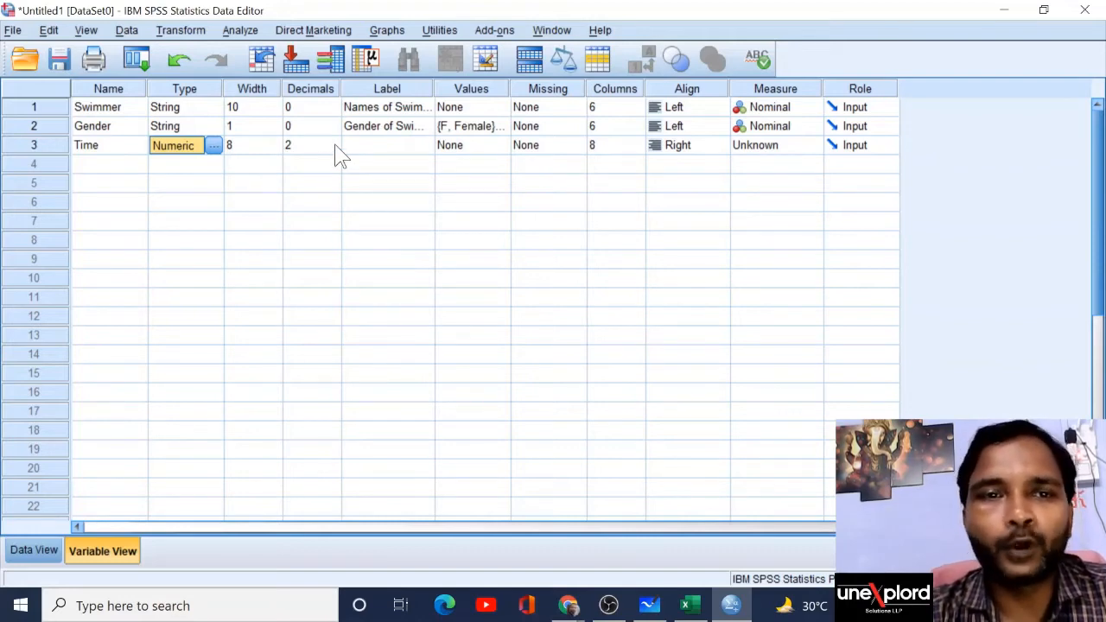
pyautogui.click(384, 147)
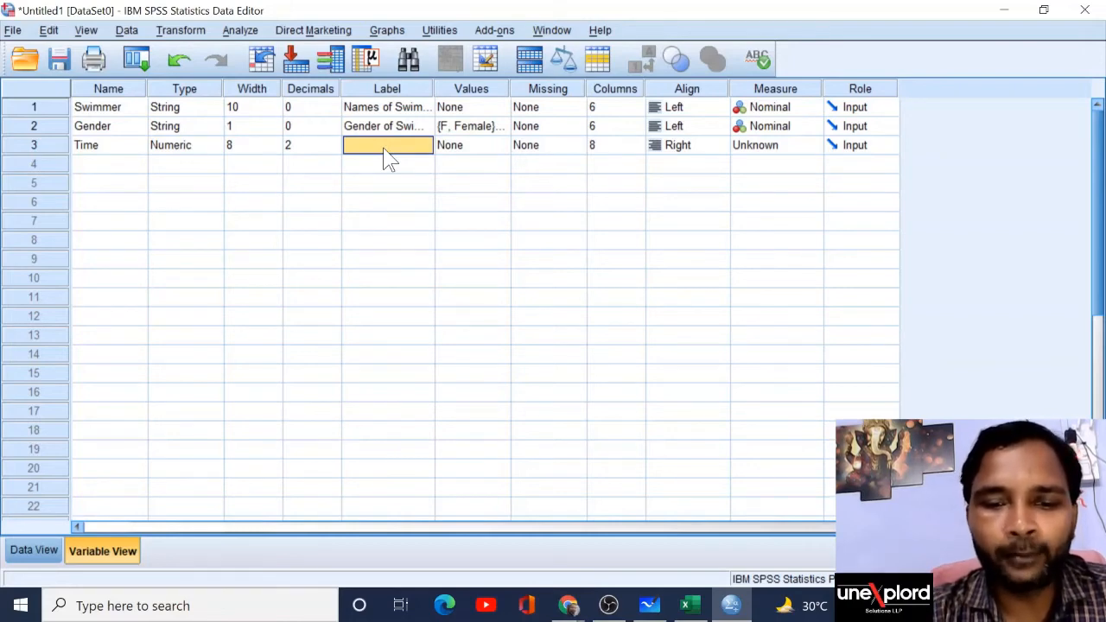
# Step: Label Time as 'Time in Sec' and set its measurement level to Scale
pyautogui.write('TIme')
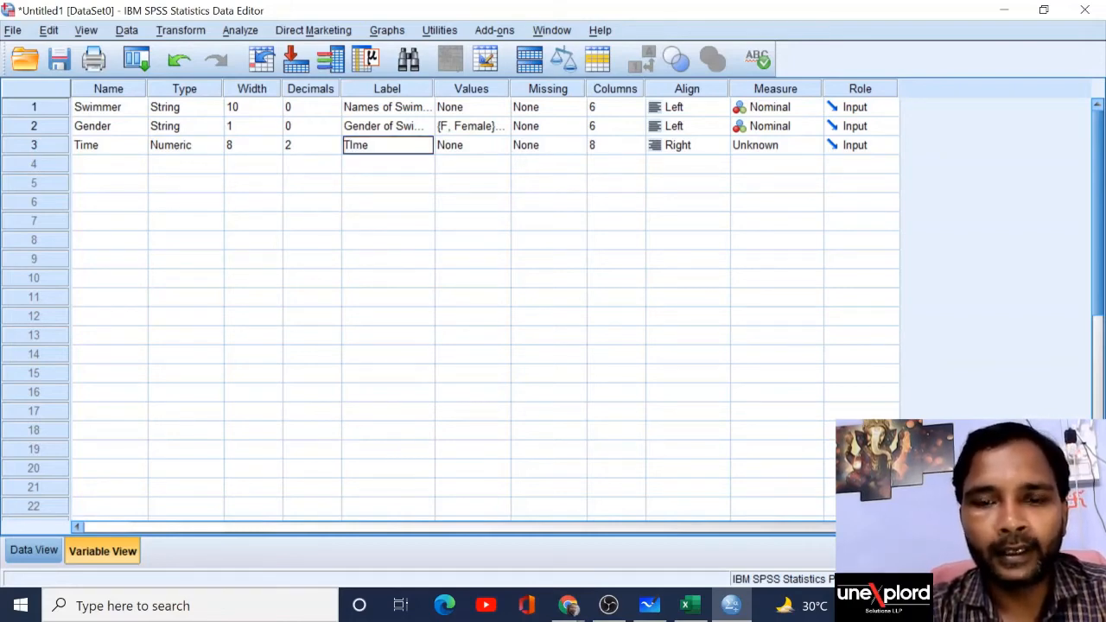
pyautogui.write(' is')
pyautogui.press('BackSpace')
pyautogui.press('BackSpace')
pyautogui.press('BackSpace')
pyautogui.press('BackSpace')
pyautogui.press('BackSpace')
pyautogui.press('BackSpace')
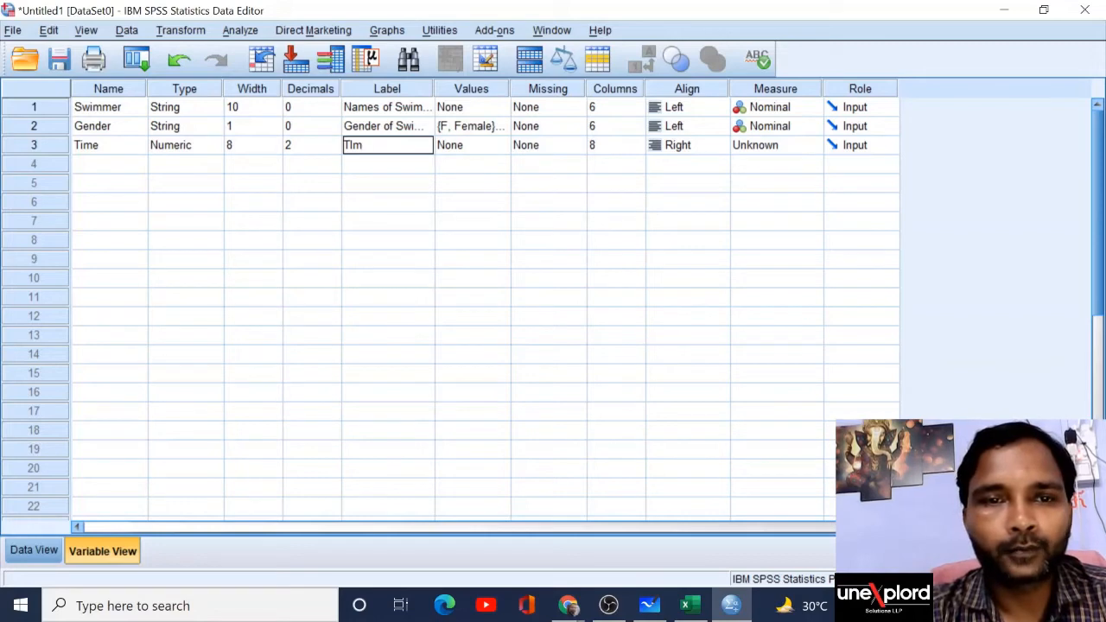
pyautogui.write('ime in Sec')
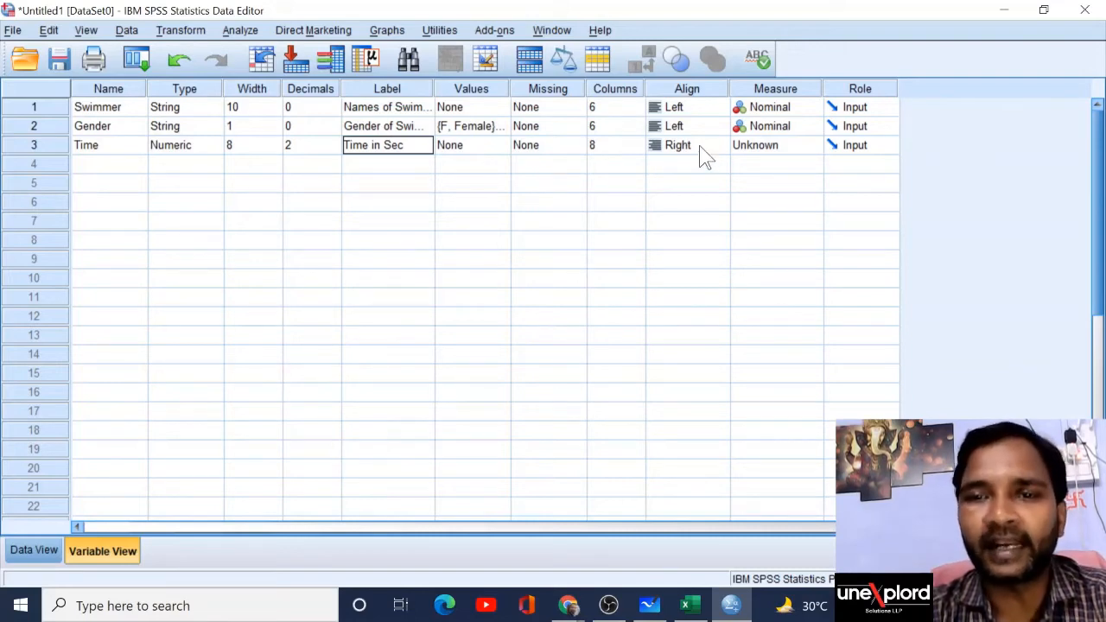
pyautogui.click(814, 145)
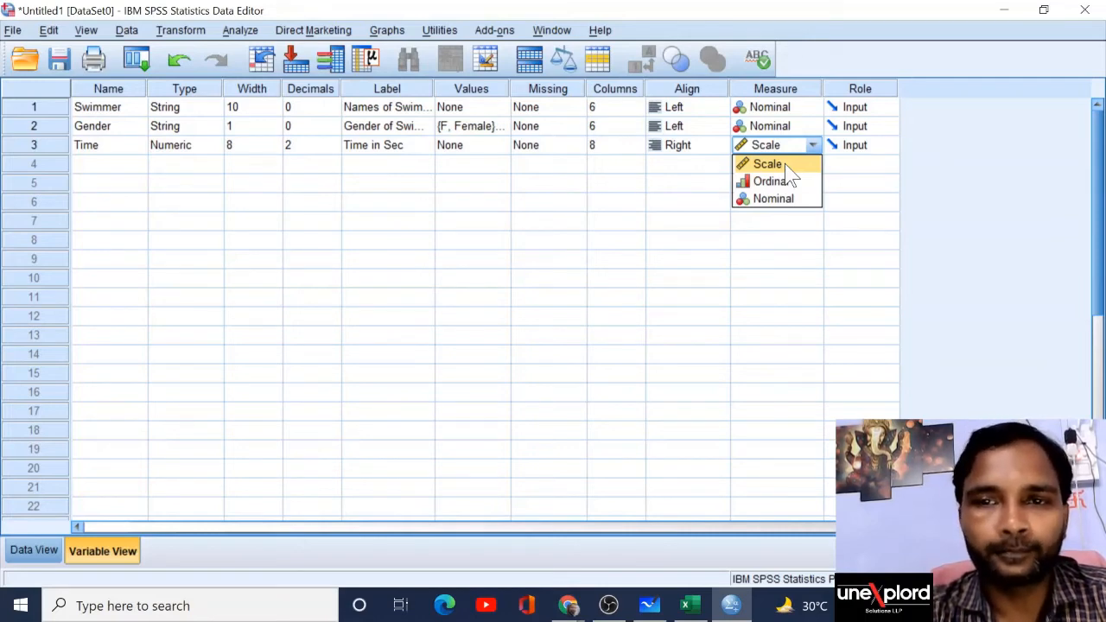
pyautogui.click(786, 167)
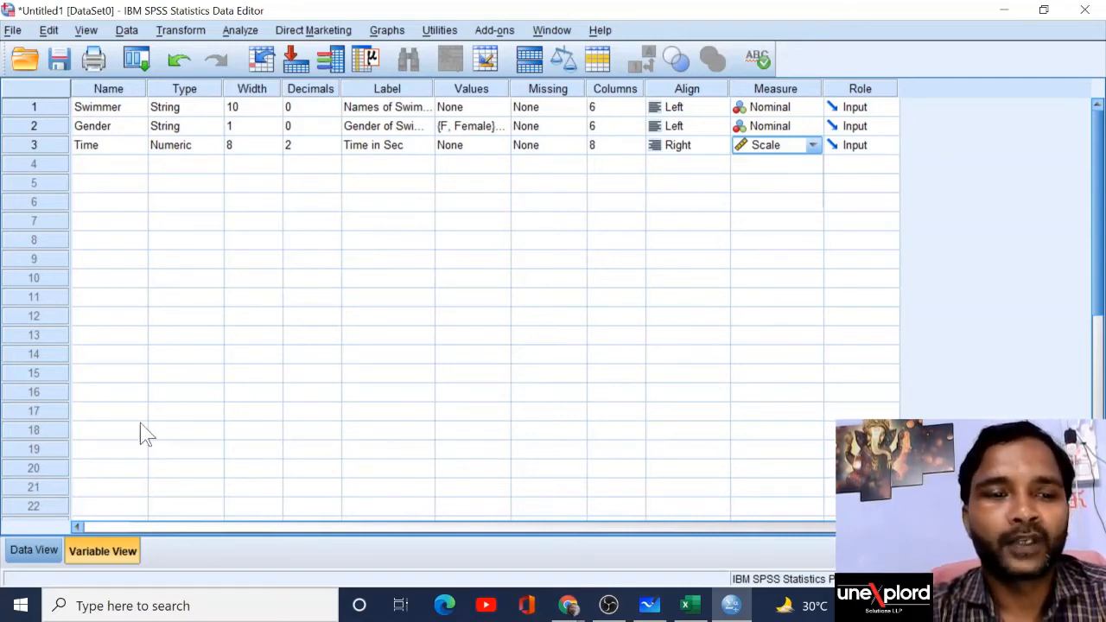
pyautogui.click(34, 552)
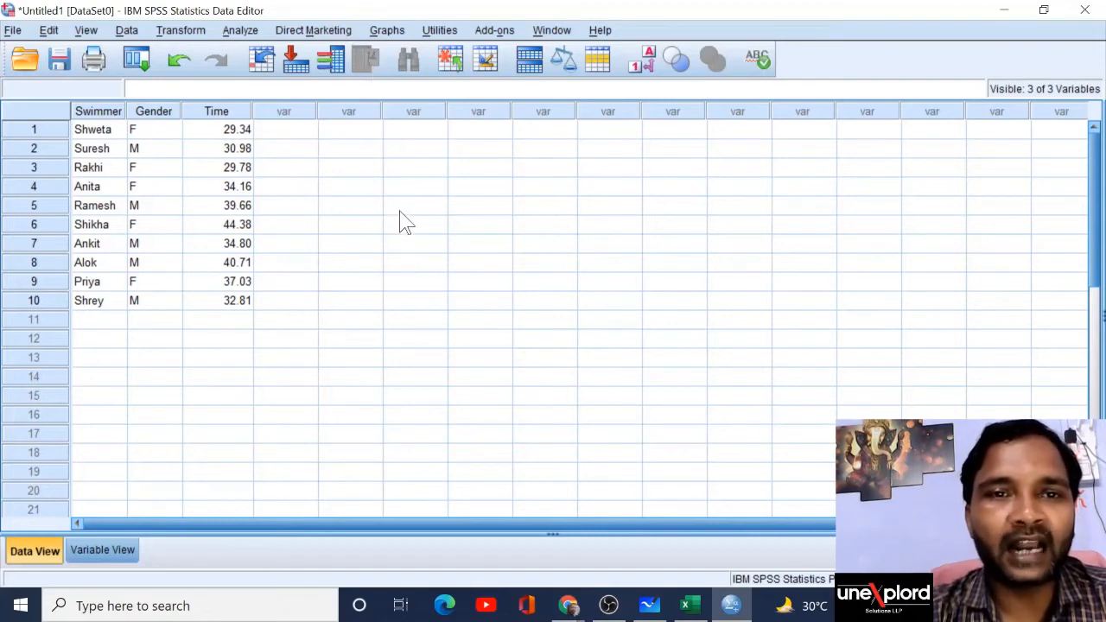
# Step: Open the Chart Builder from the Graphs menu, dismissing the measurement-level notice
pyautogui.click(393, 32)
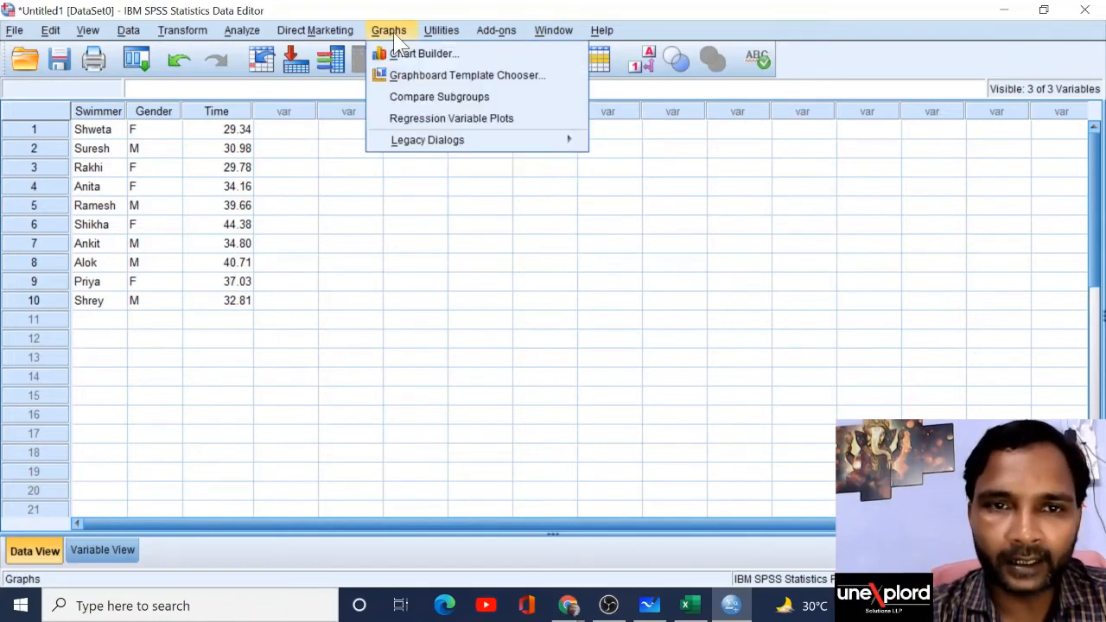
pyautogui.click(524, 55)
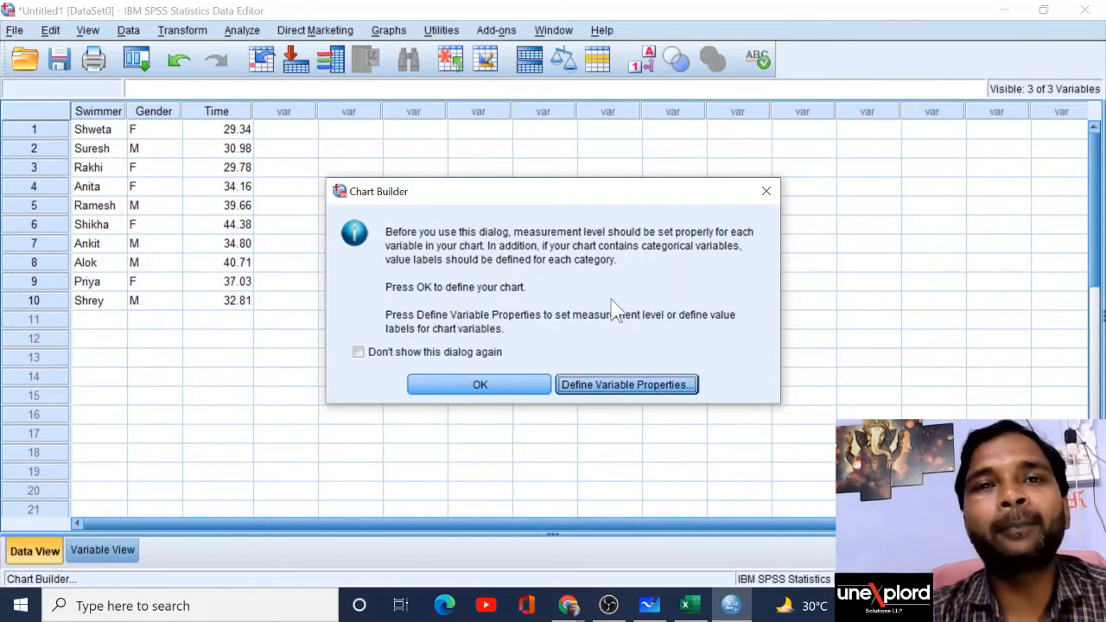
pyautogui.click(494, 396)
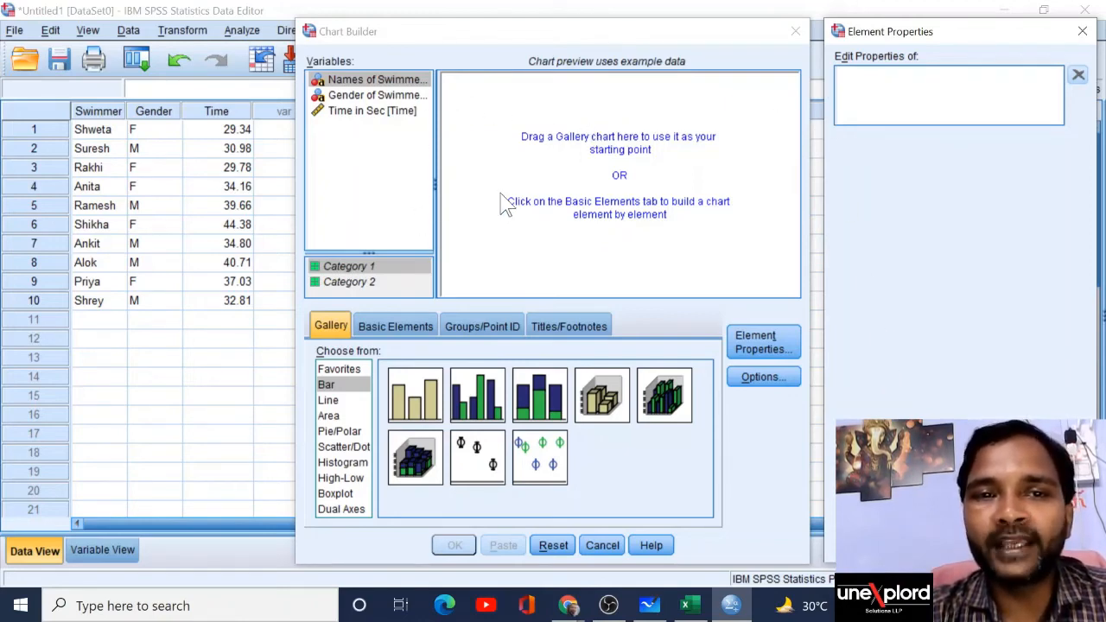
pyautogui.click(396, 97)
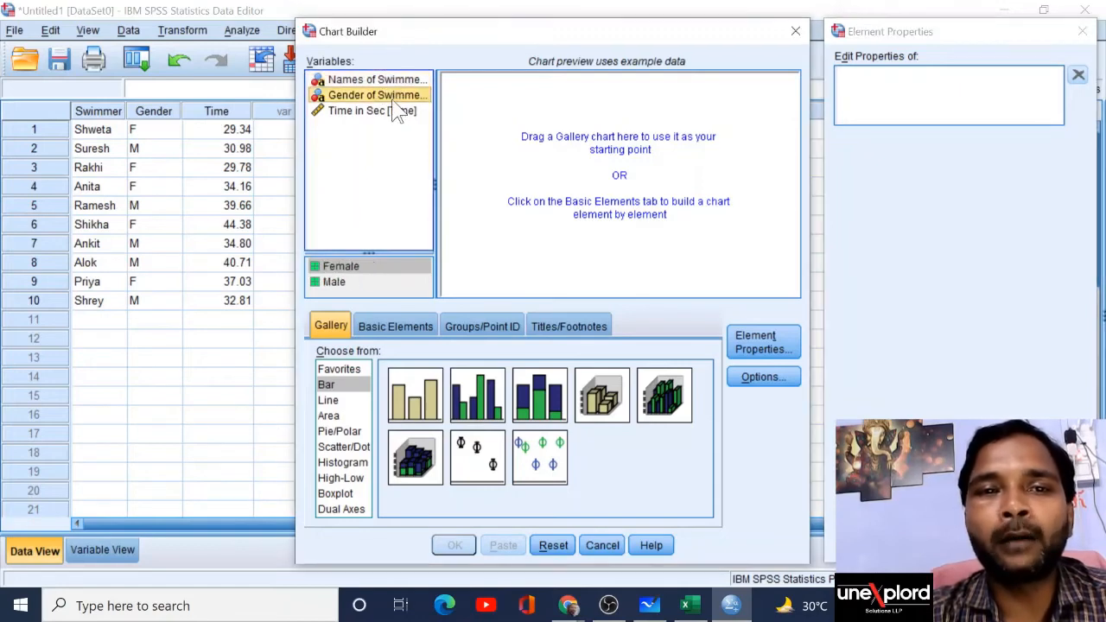
pyautogui.click(393, 112)
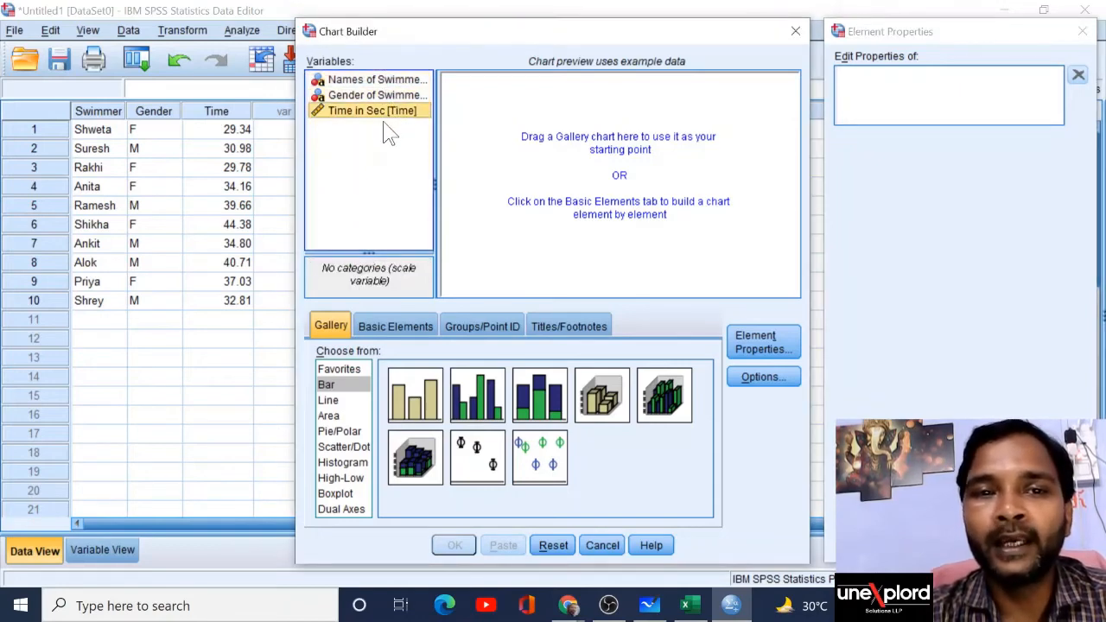
pyautogui.click(376, 84)
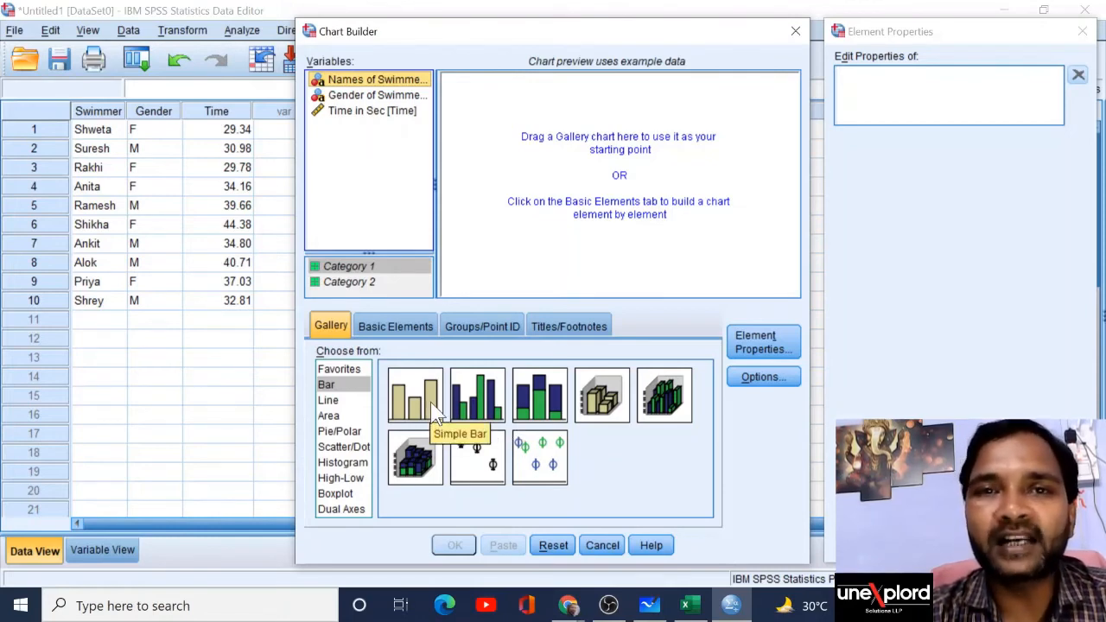
# Step: Drop the Simple Bar chart thumbnail into the Chart Builder preview
pyautogui.moveTo(431, 402); pyautogui.dragTo(596, 190)
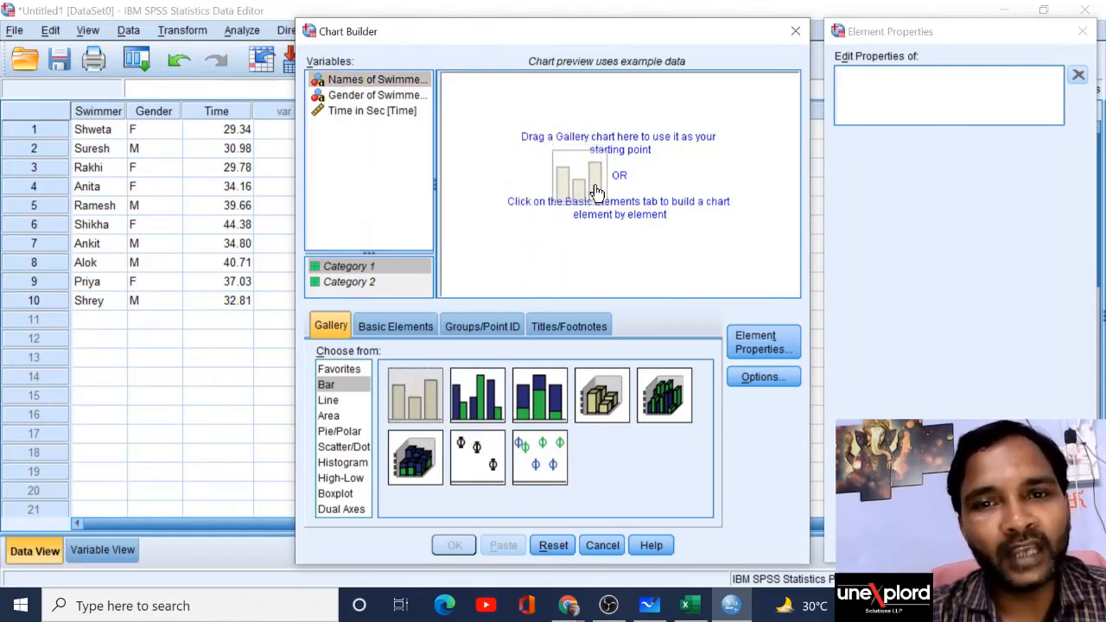
pyautogui.moveTo(596, 191); pyautogui.dragTo(596, 190)
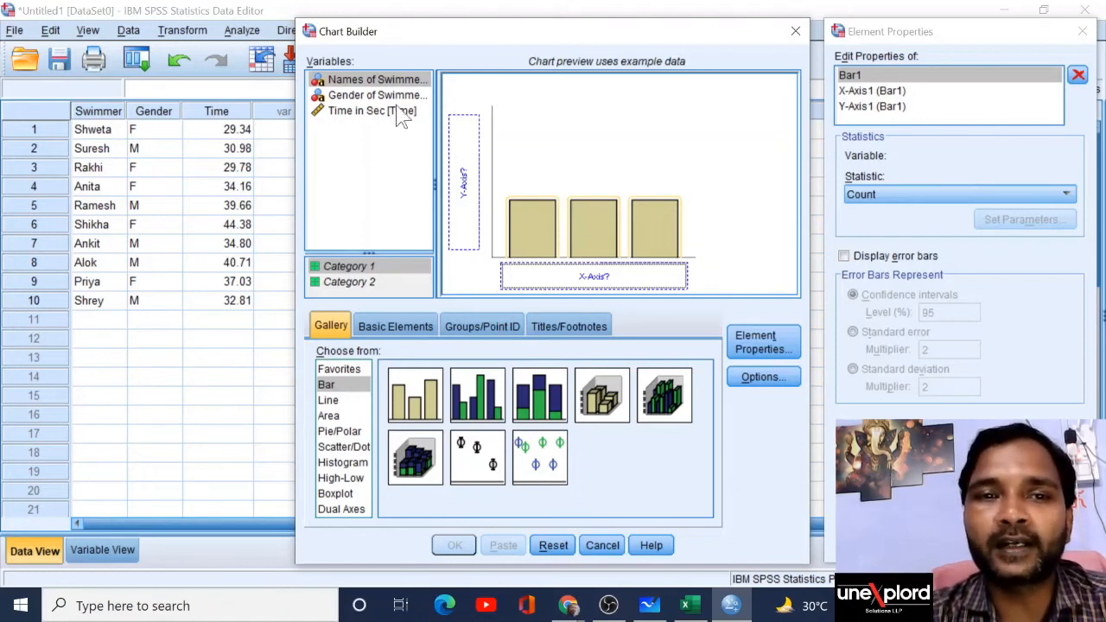
# Step: Put Gender of Swimmers on the X axis and Time in Sec on the Y axis
pyautogui.moveTo(376, 100); pyautogui.dragTo(544, 276)
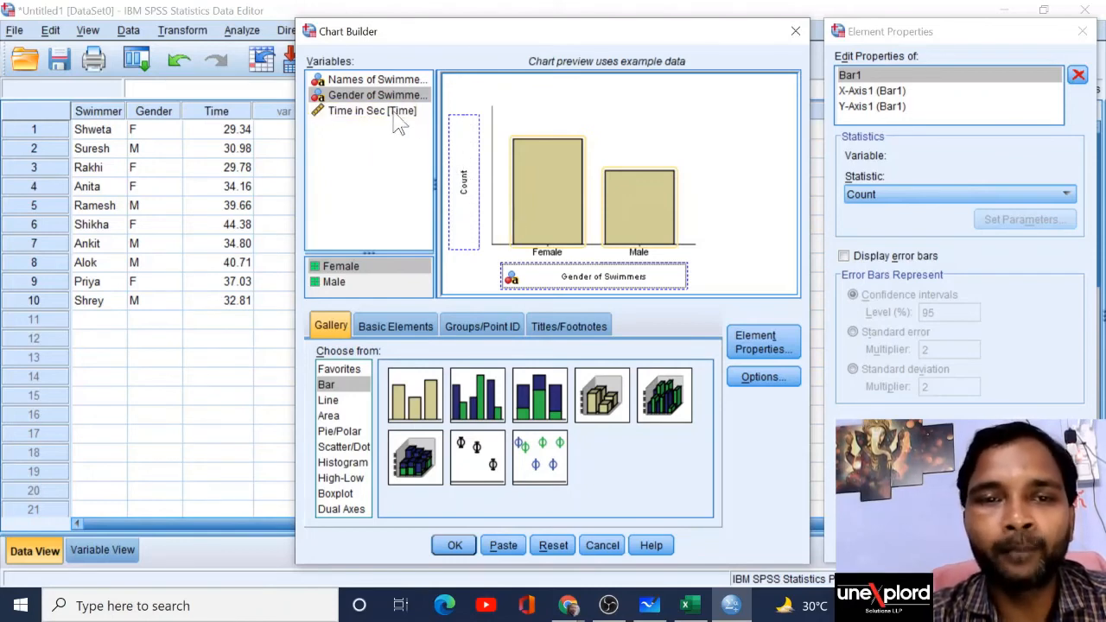
pyautogui.moveTo(360, 121); pyautogui.dragTo(464, 177)
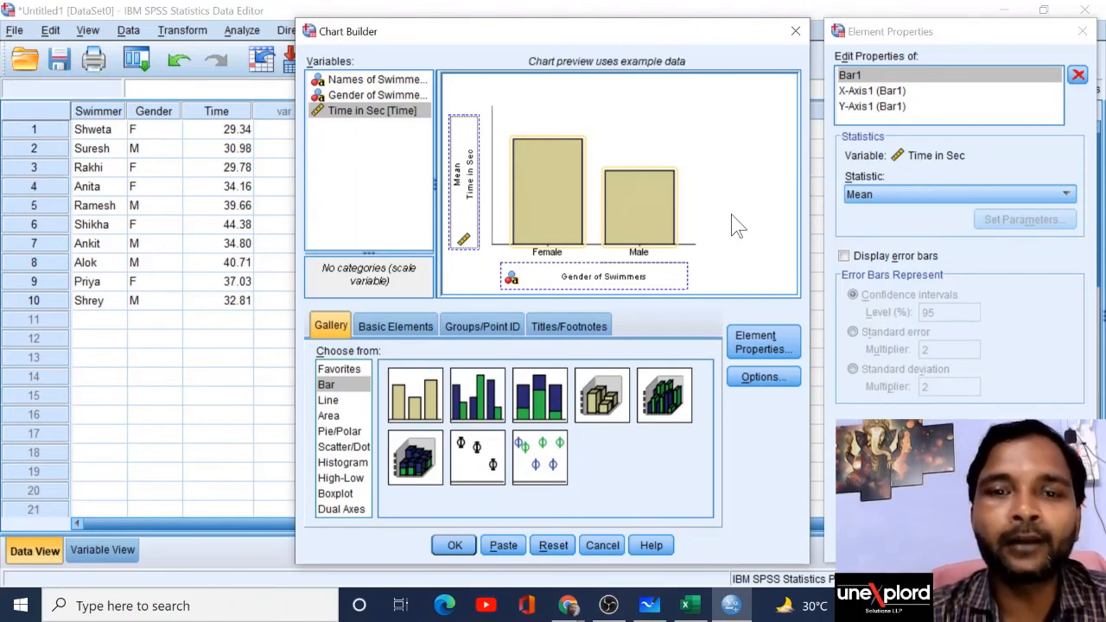
pyautogui.click(595, 337)
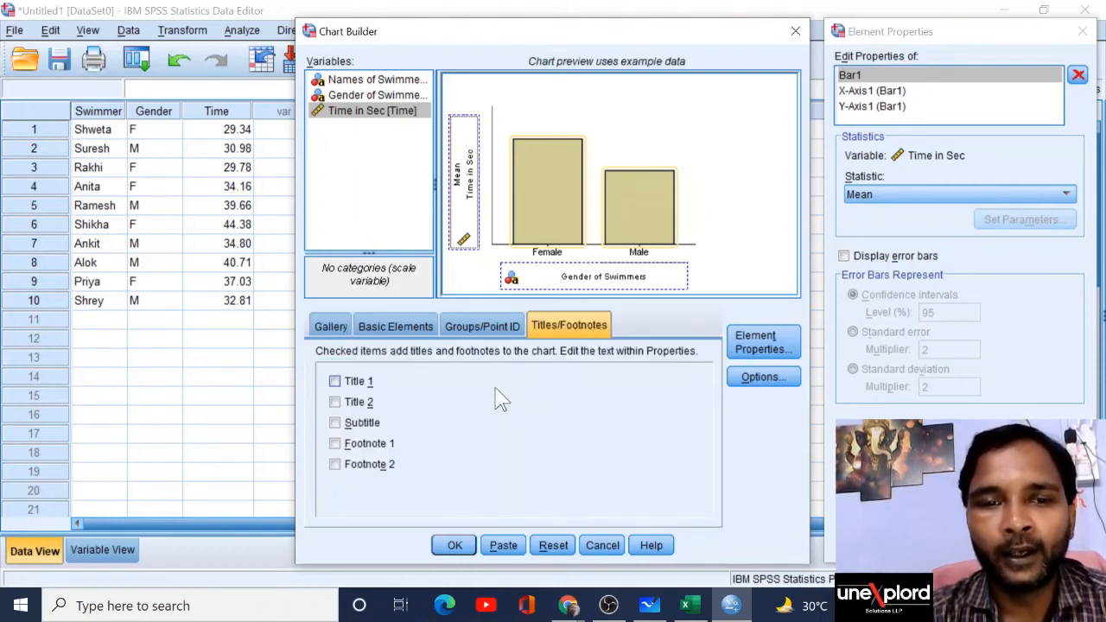
# Step: Enable Title 1 reading 'Comparison of Male and Female Swimmers' and apply it
pyautogui.click(335, 382)
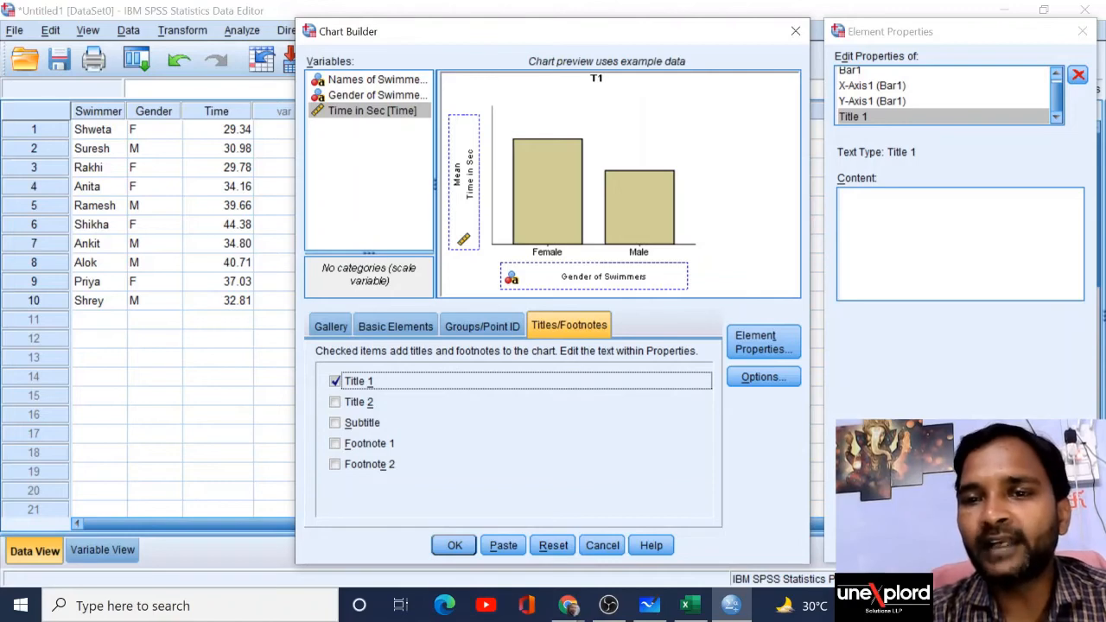
pyautogui.click(907, 233)
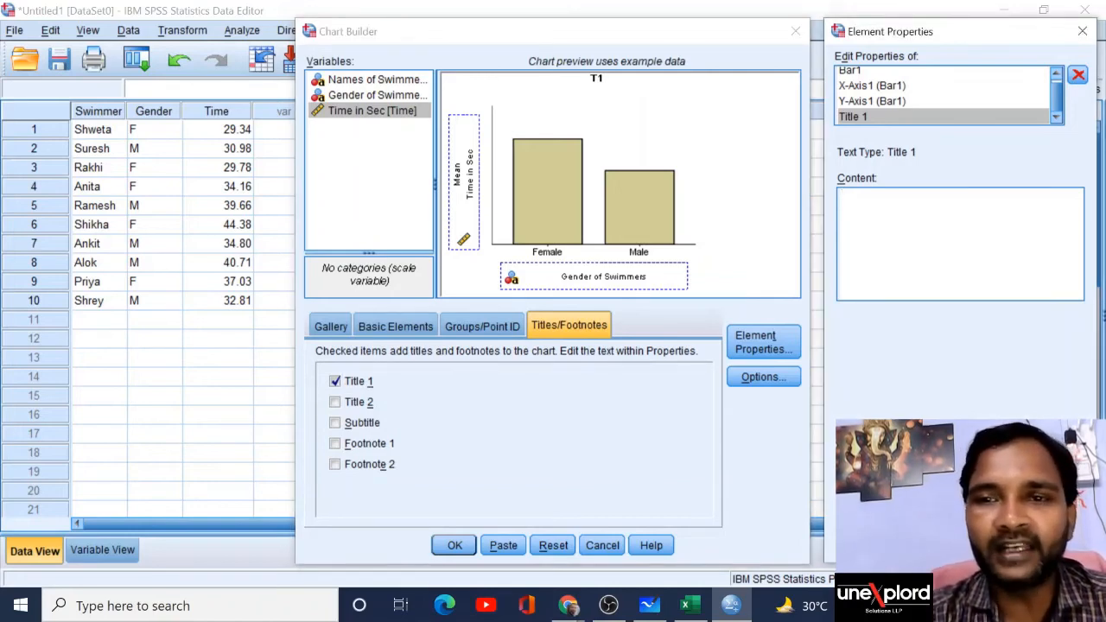
pyautogui.write('Coma')
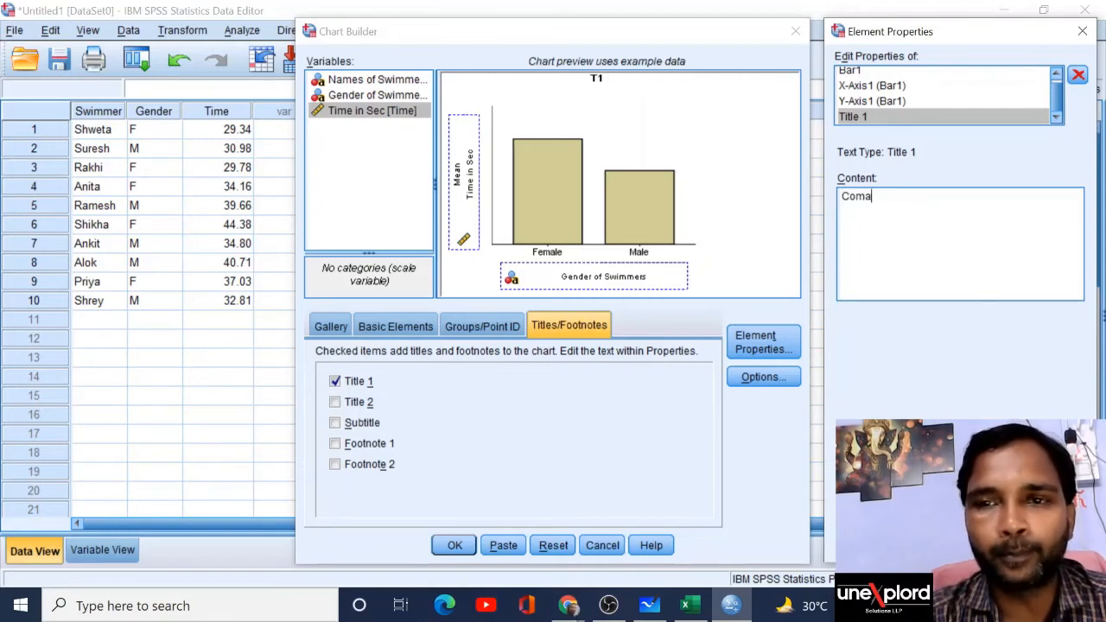
pyautogui.press('BackSpace')
pyautogui.write('par')
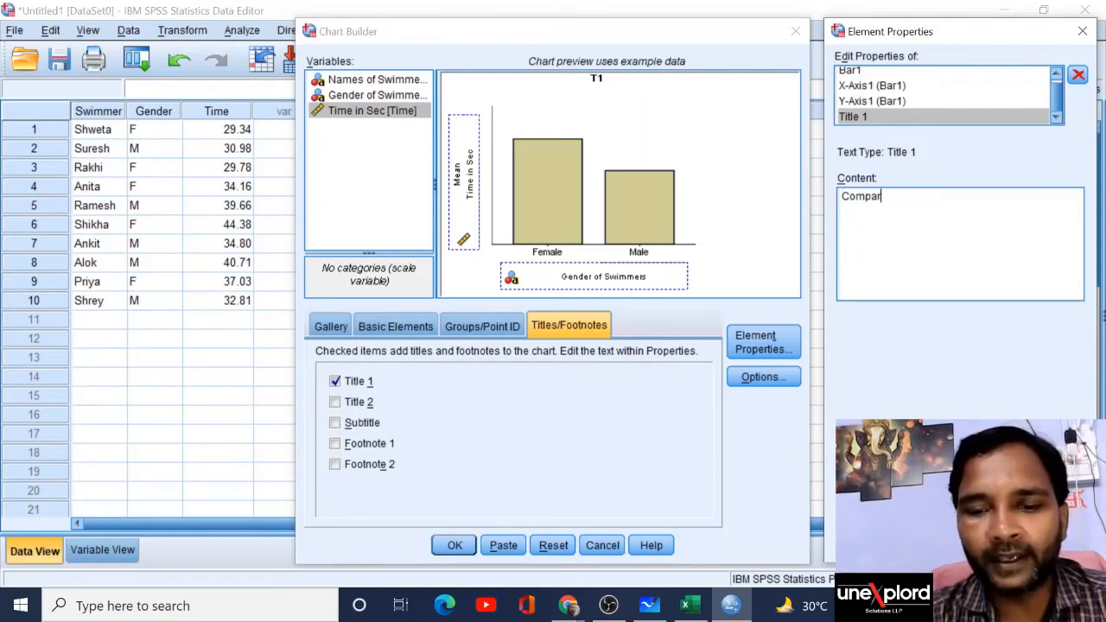
pyautogui.write('ison ')
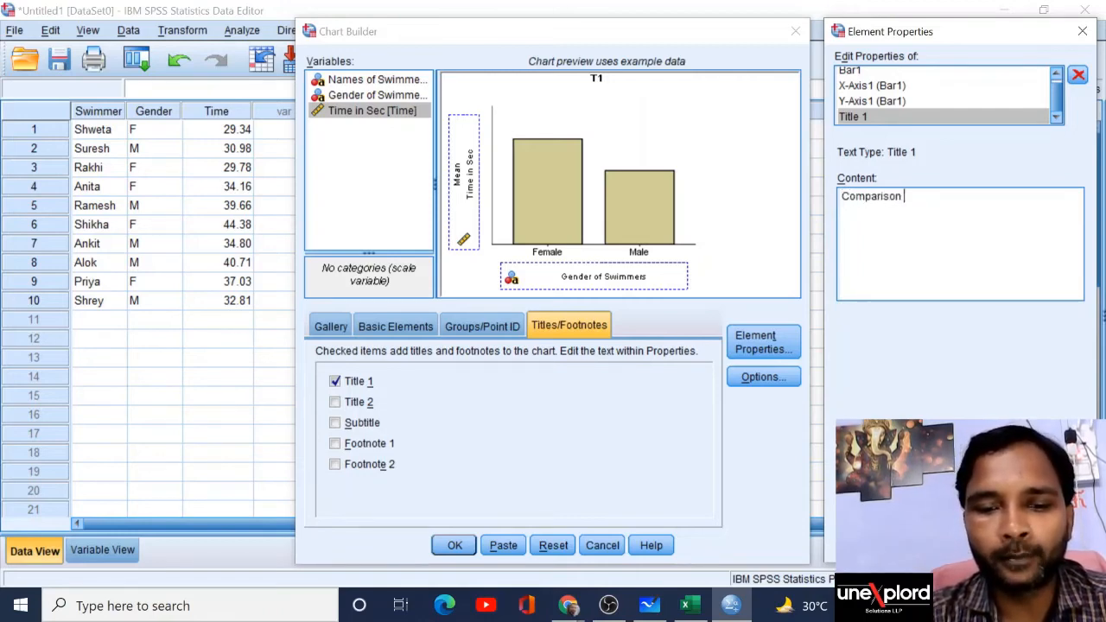
pyautogui.write('of')
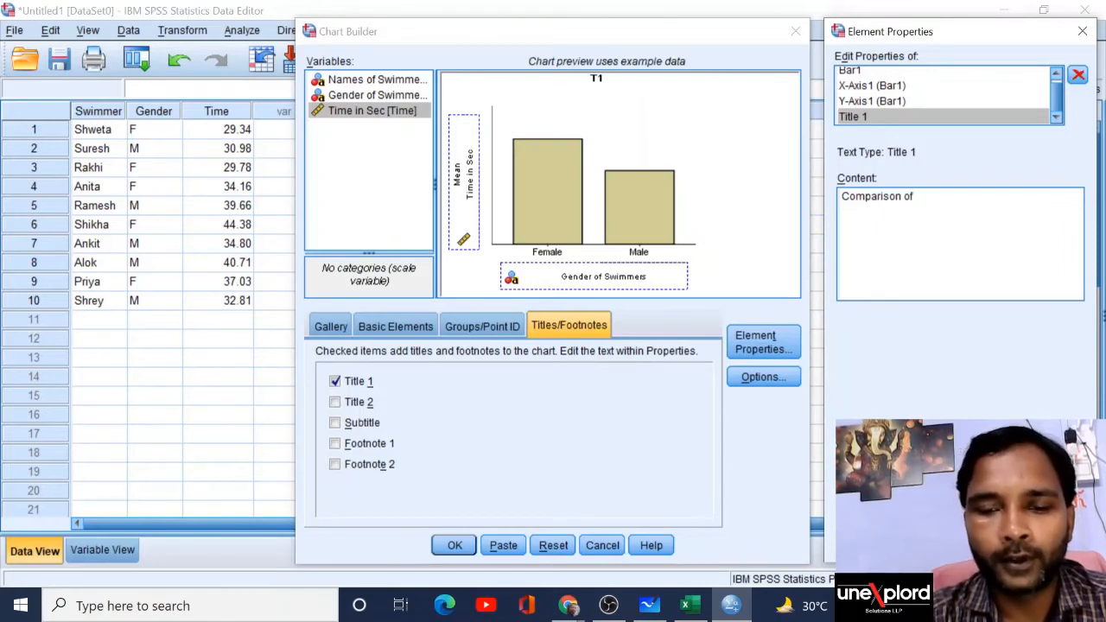
pyautogui.write(' Male')
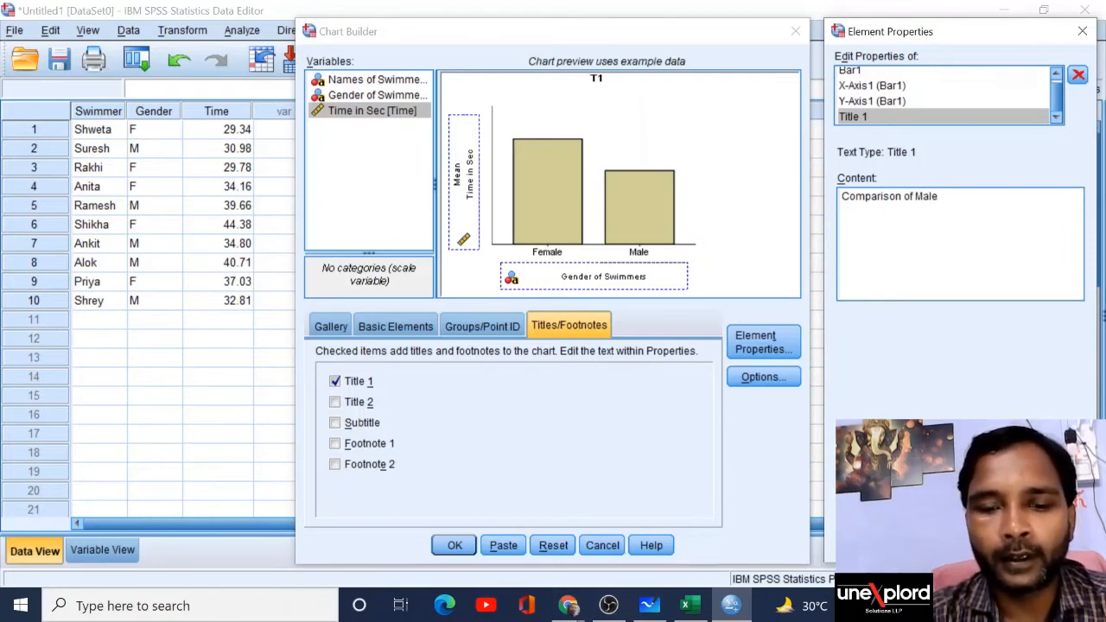
pyautogui.write(' and Fema')
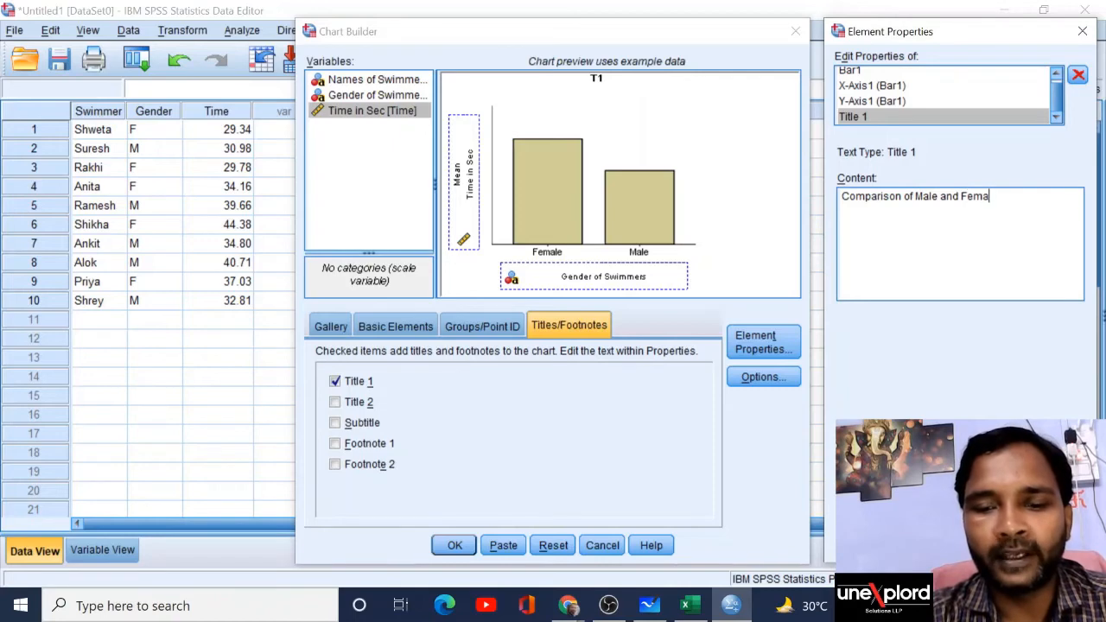
pyautogui.write('le Sw')
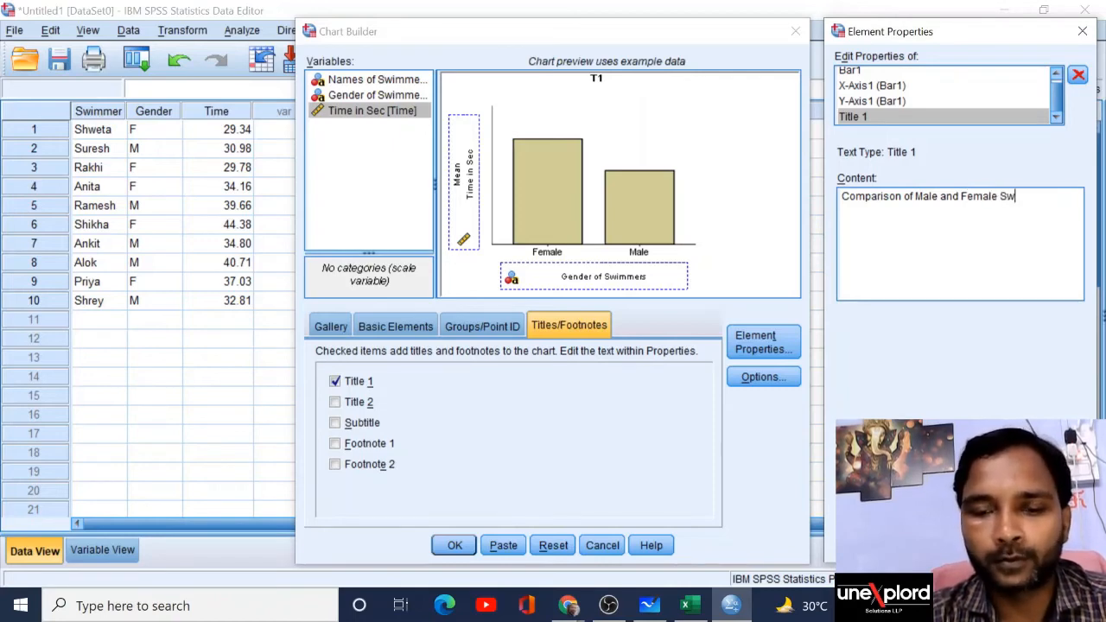
pyautogui.write('immers')
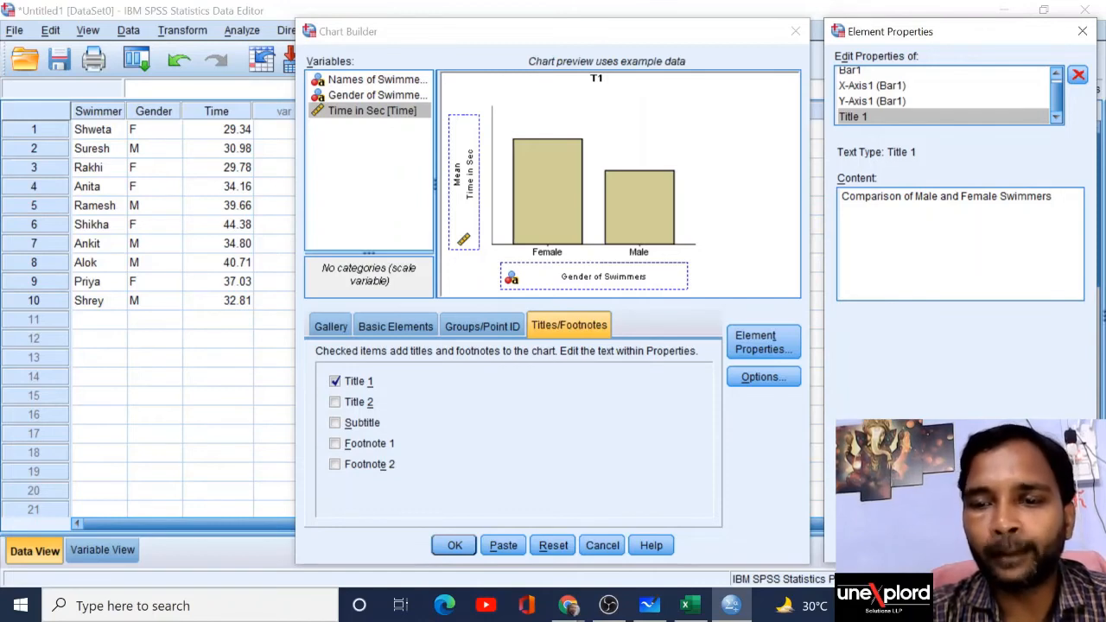
pyautogui.click(911, 545)
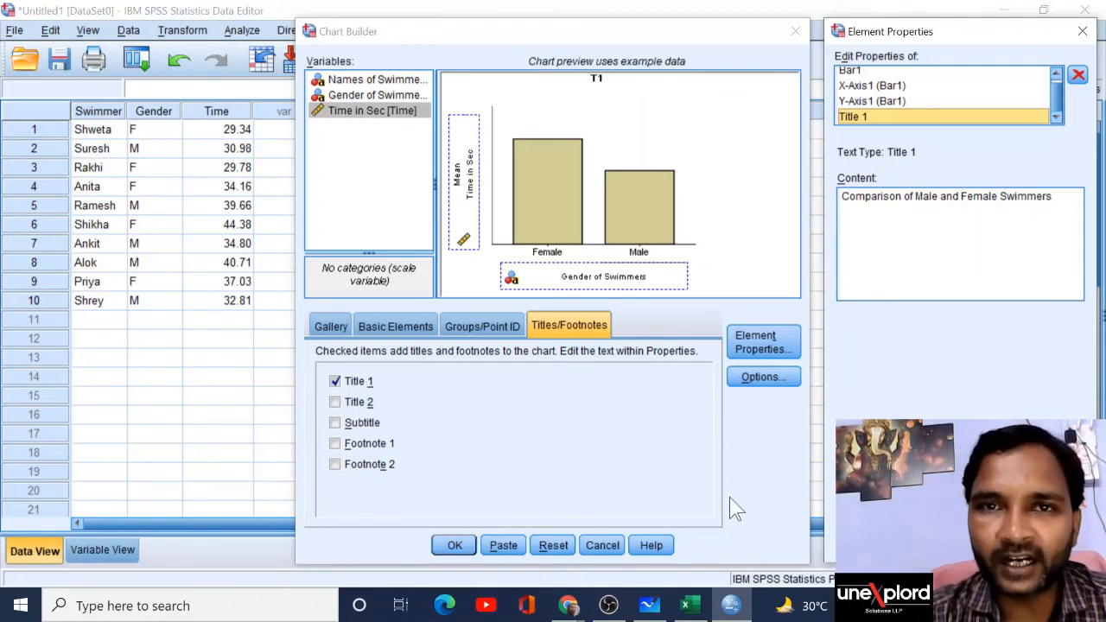
# Step: Generate the bar chart and scroll the Viewer down to display it
pyautogui.click(454, 546)
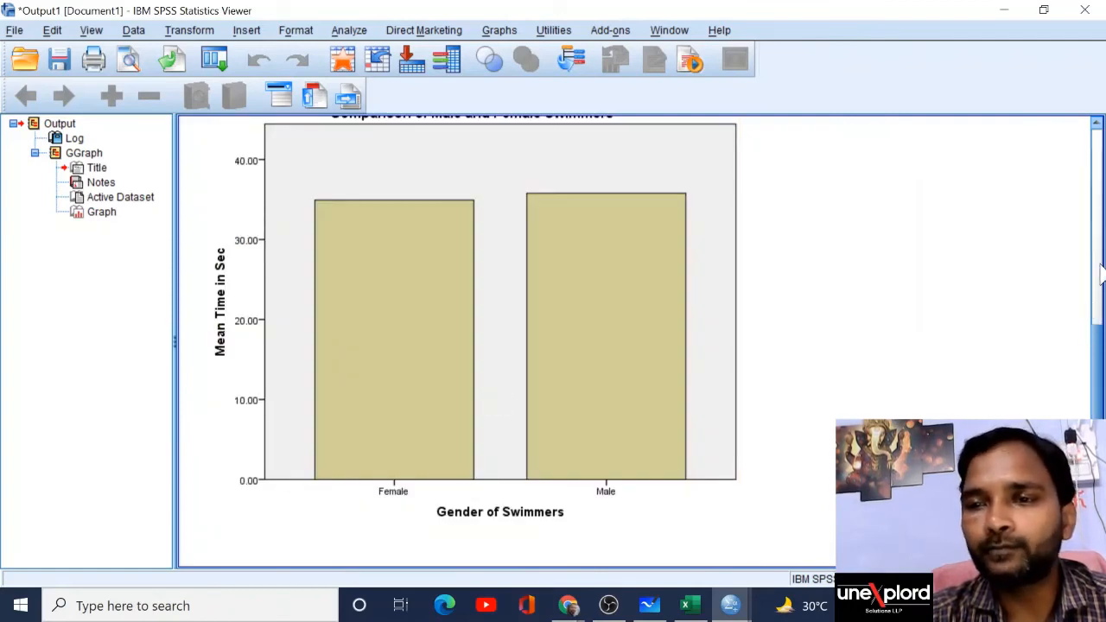
pyautogui.click(1101, 275)
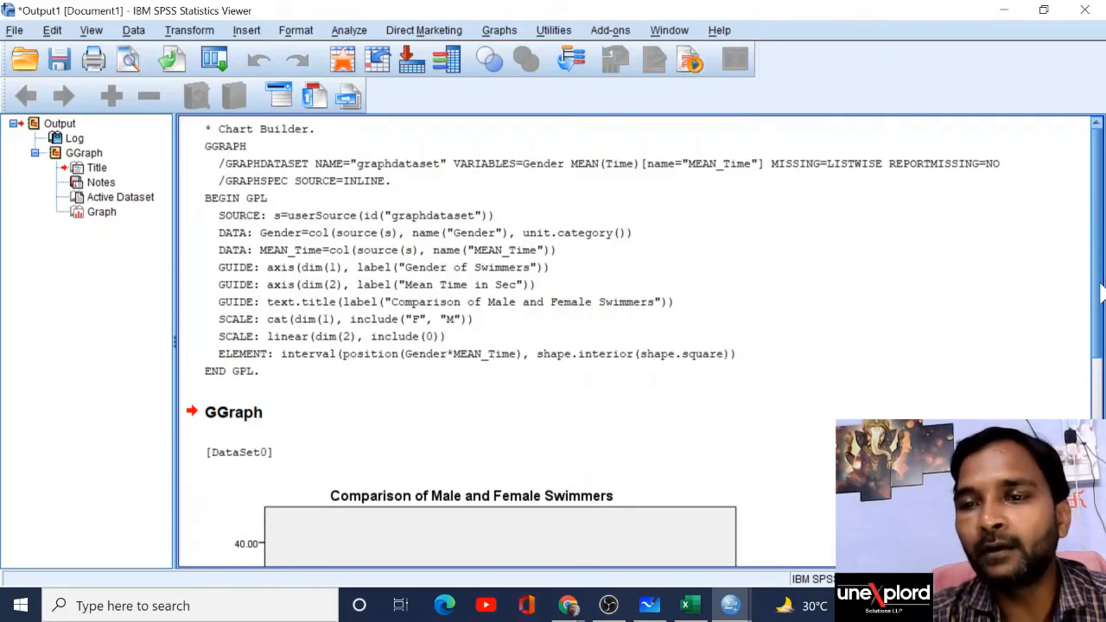
pyautogui.moveTo(1102, 293); pyautogui.dragTo(1104, 405)
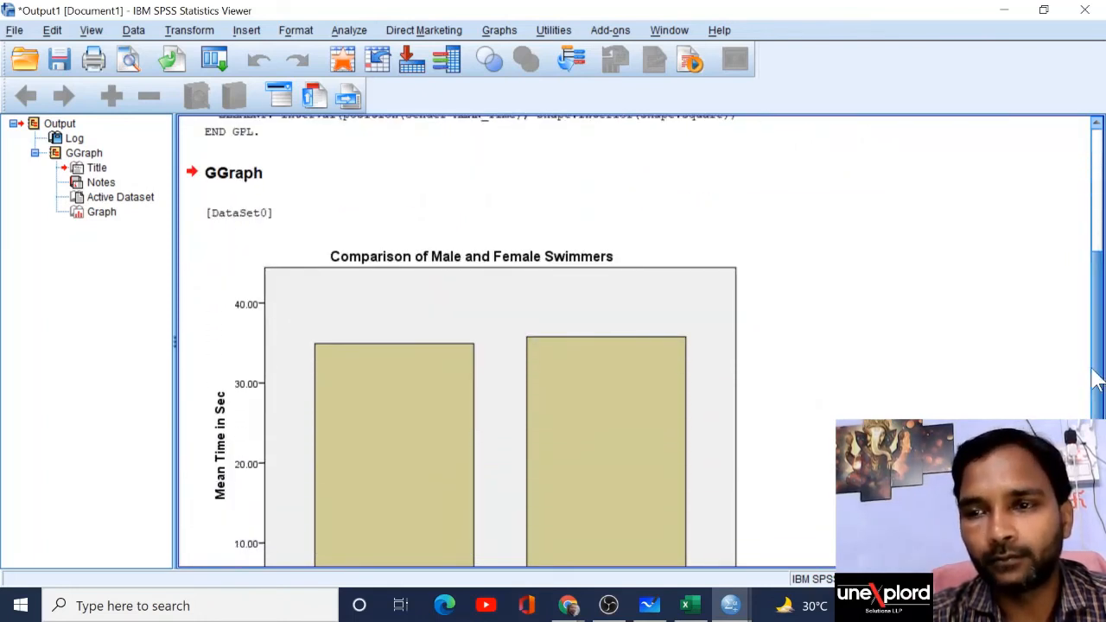
pyautogui.moveTo(1096, 356); pyautogui.dragTo(1104, 413)
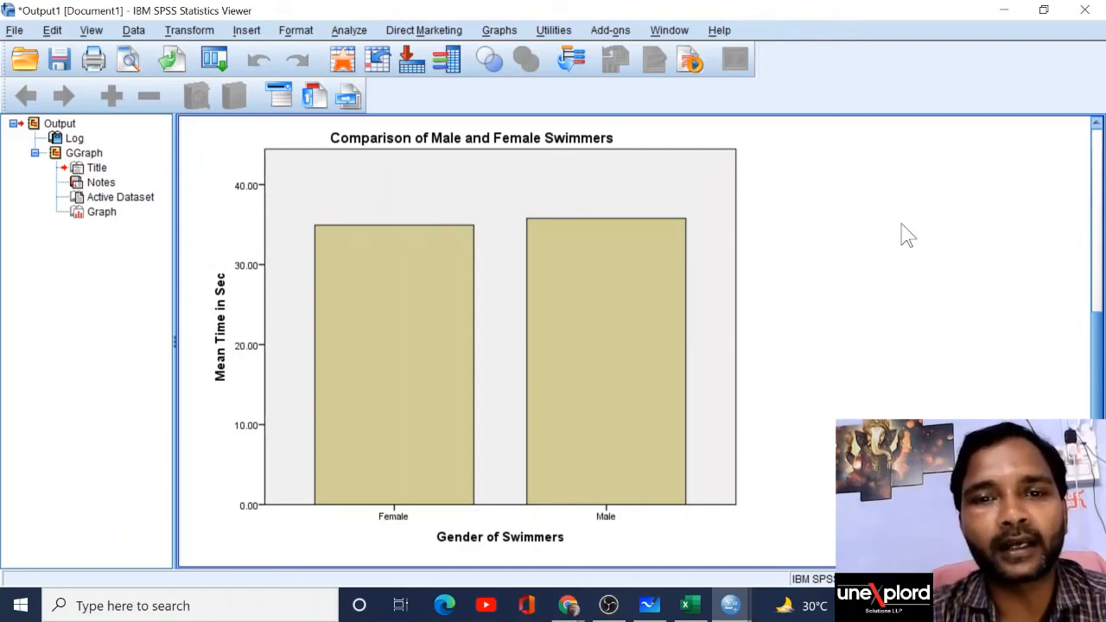
# Step: Switch between the Data Editor and Viewer, then minimize the Viewer to show the swimmer data
pyautogui.click(497, 226)
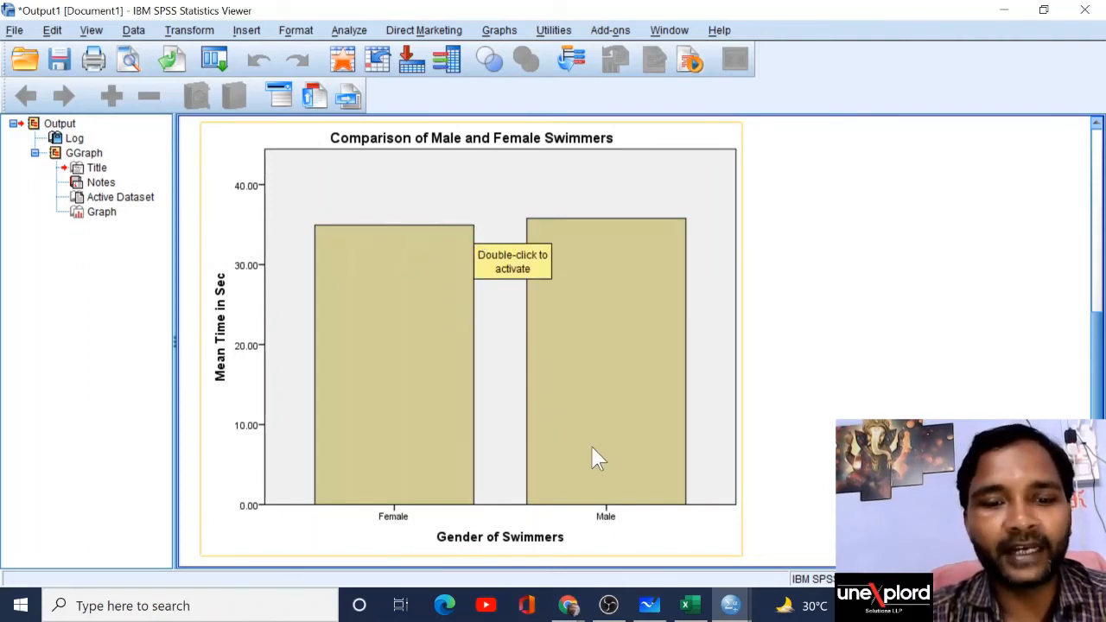
pyautogui.hotkey('alt', 'Tab')
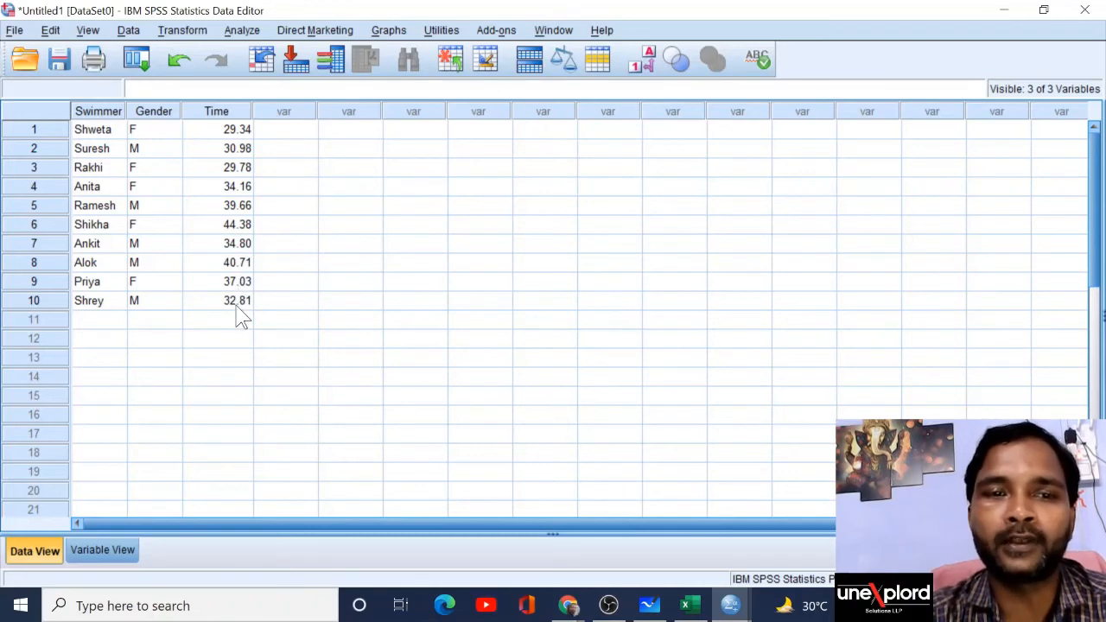
pyautogui.hotkey('alt', 'Tab')
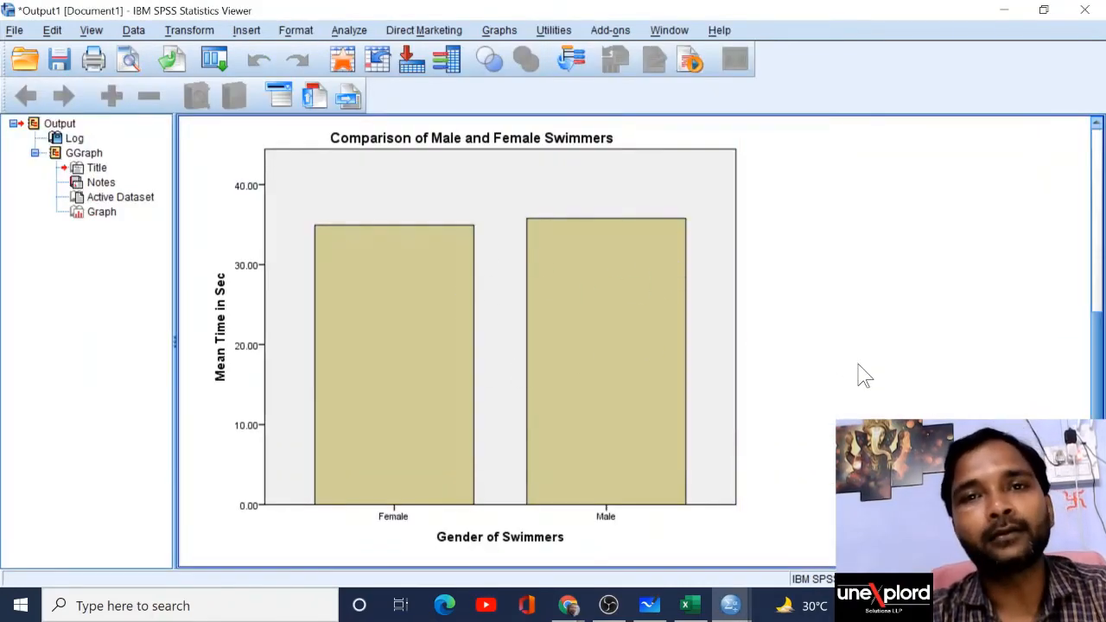
pyautogui.hotkey('alt', 'Tab')
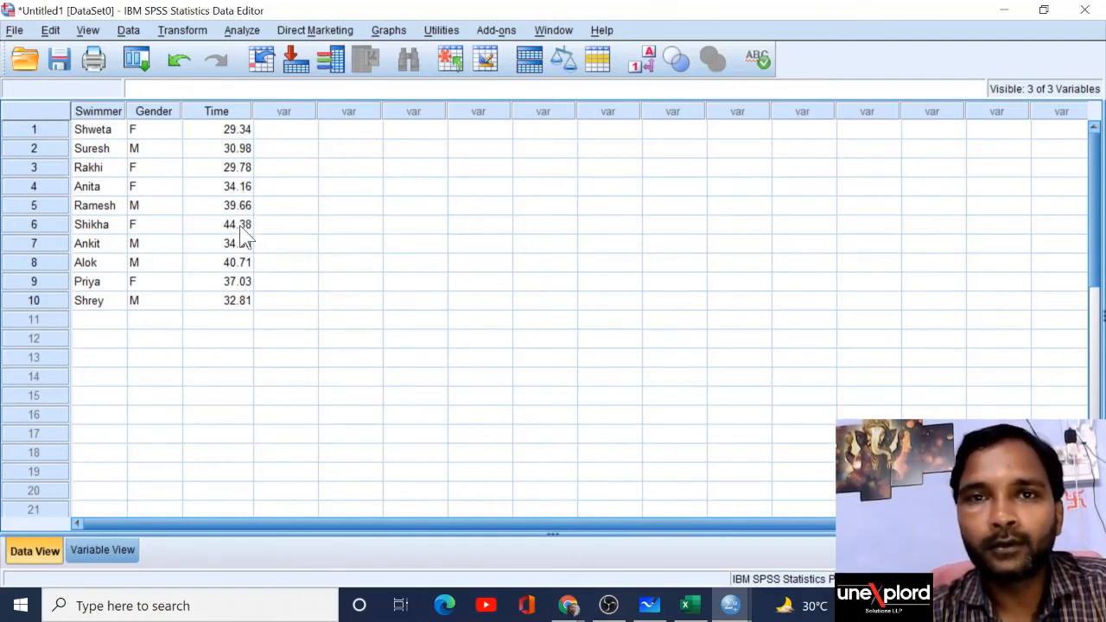
pyautogui.hotkey('alt', 'Tab')
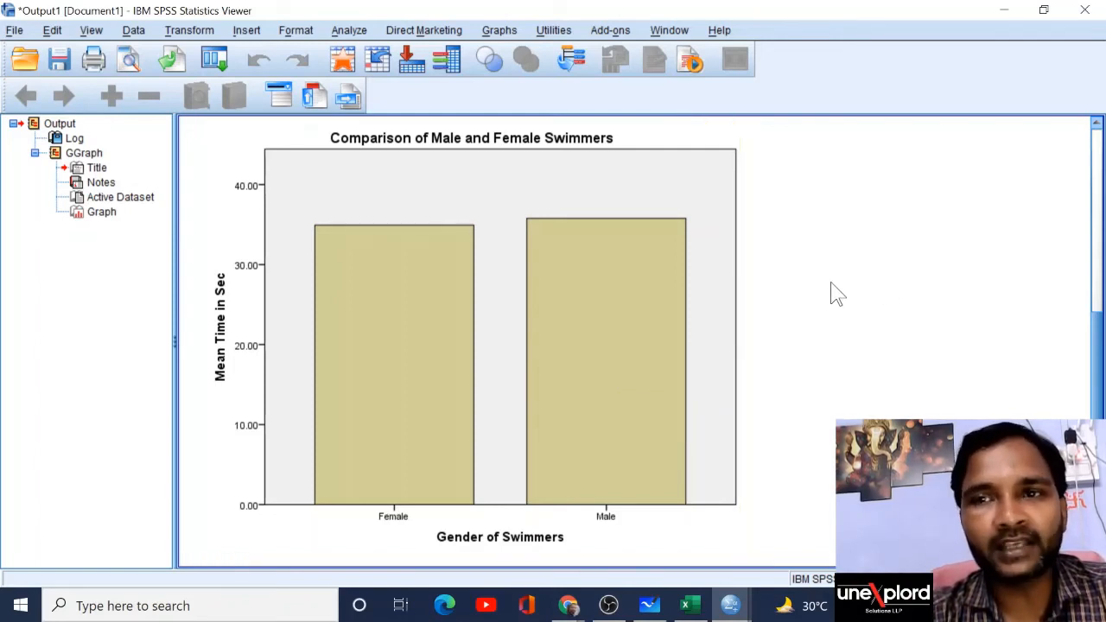
pyautogui.click(1003, 12)
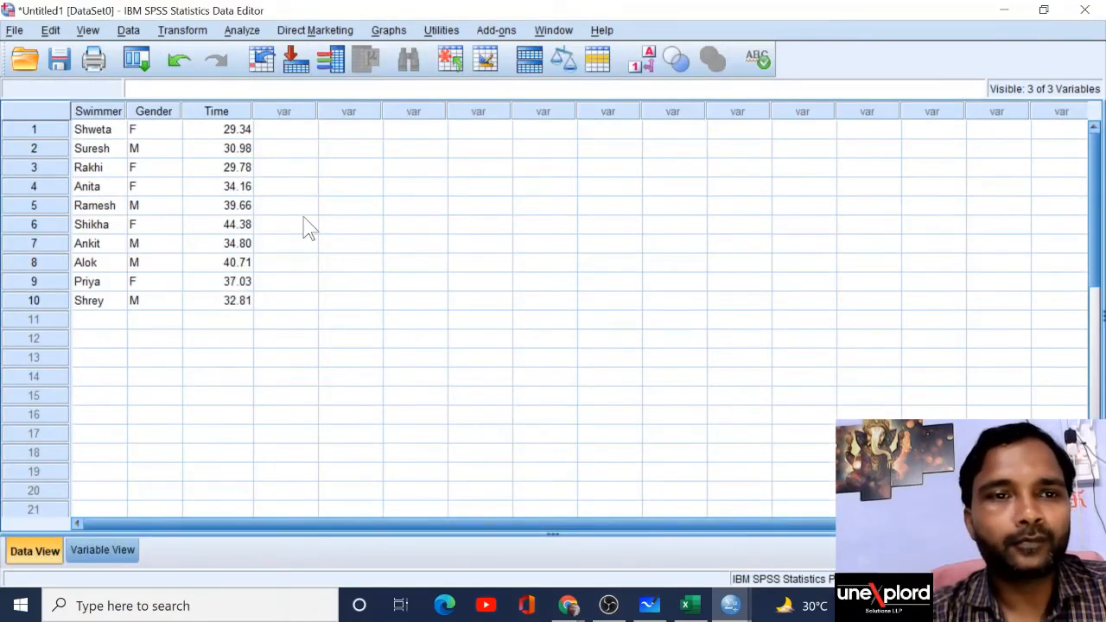
# Step: Reopen Chart Builder from the Graphs menu, dismiss the notice, and show the Gallery
pyautogui.click(396, 33)
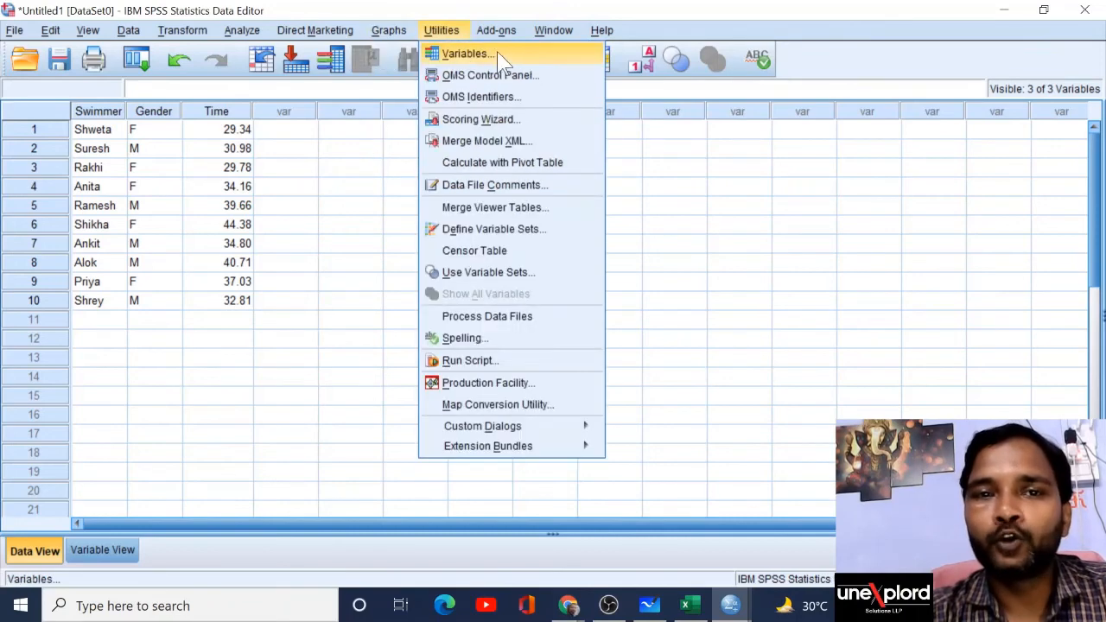
pyautogui.moveTo(440, 30)
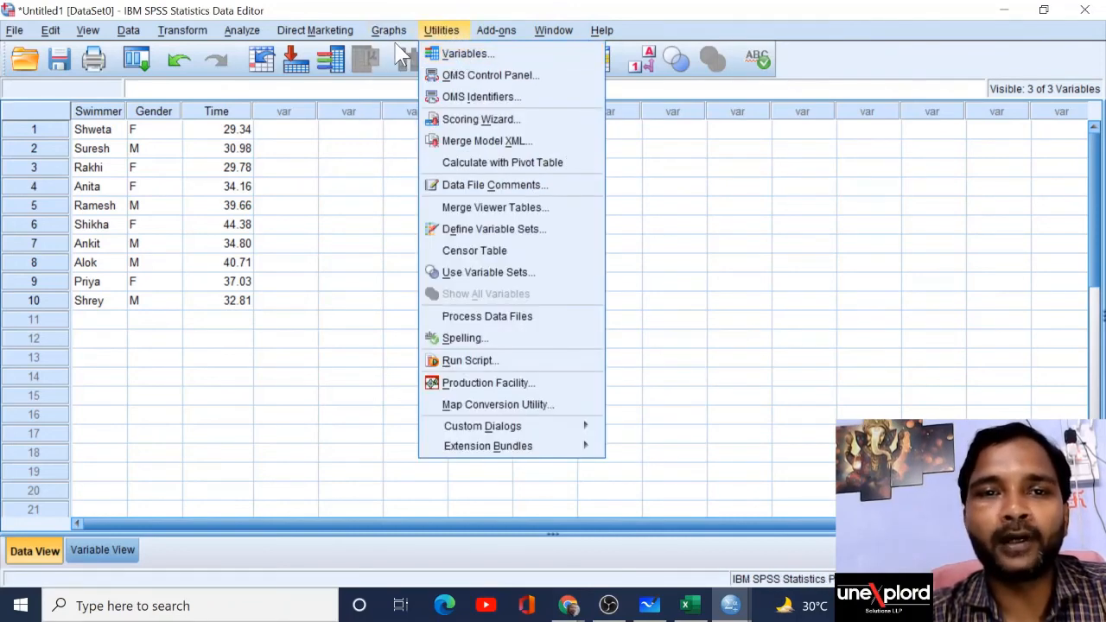
pyautogui.moveTo(390, 33)
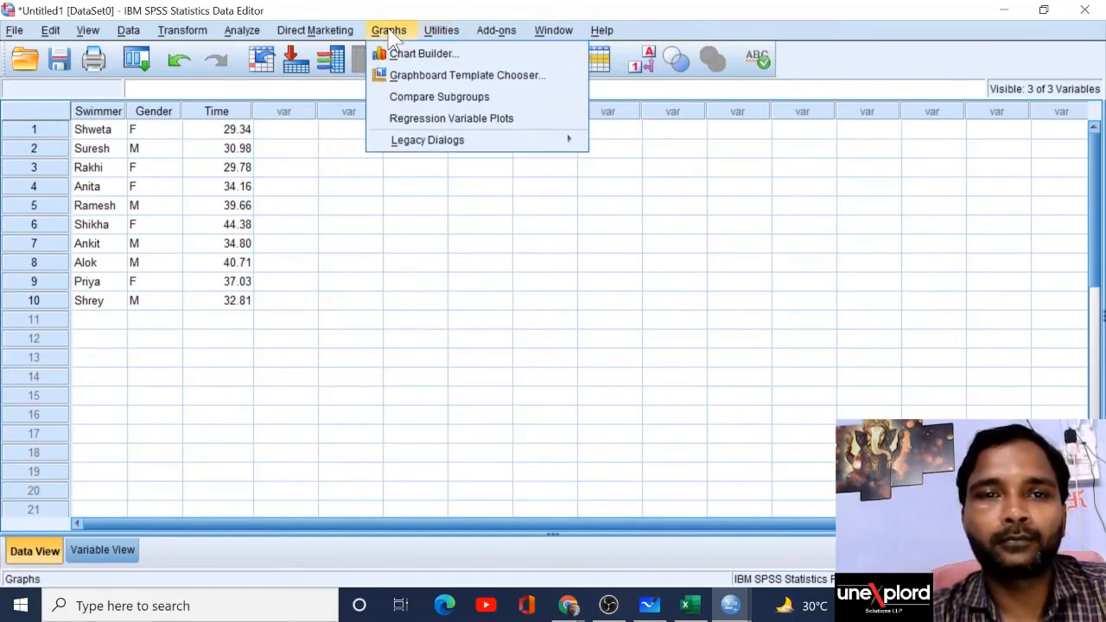
pyautogui.click(511, 58)
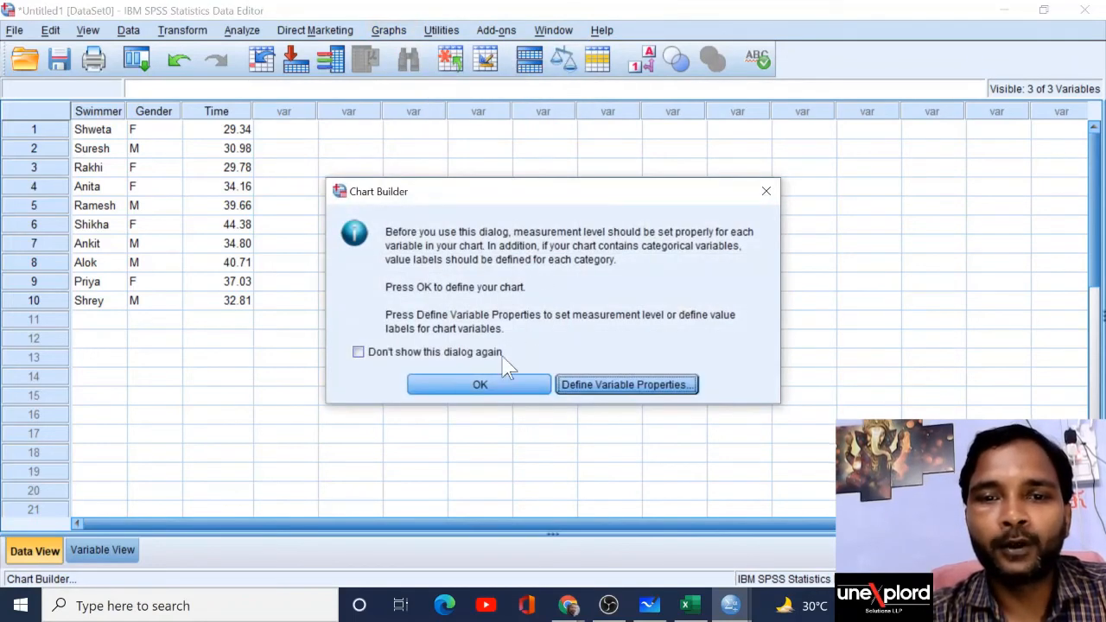
pyautogui.click(480, 387)
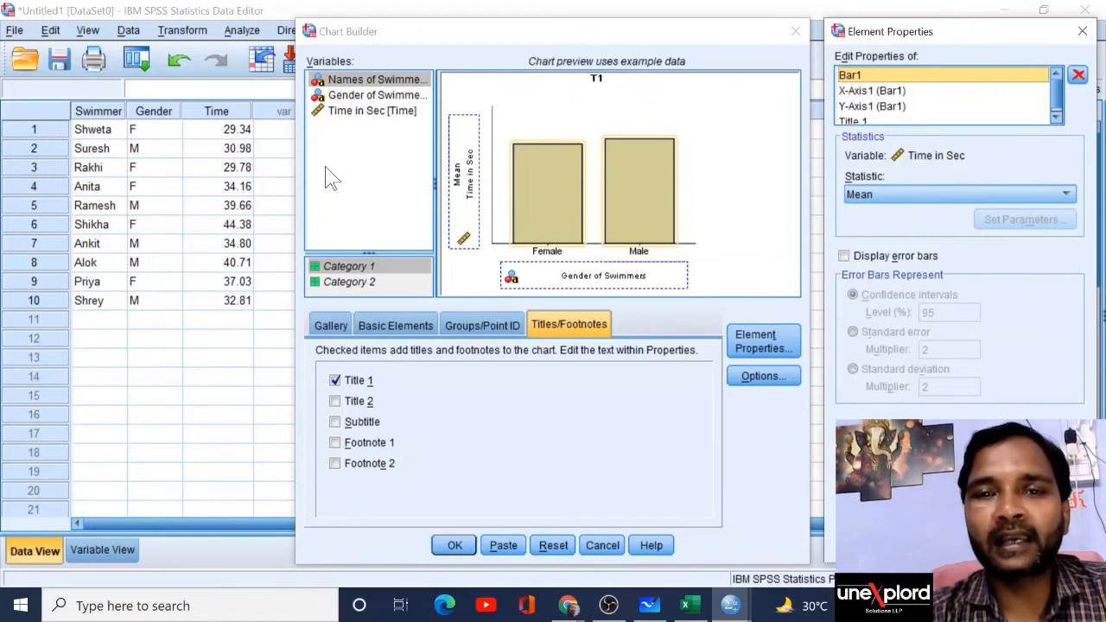
pyautogui.click(336, 327)
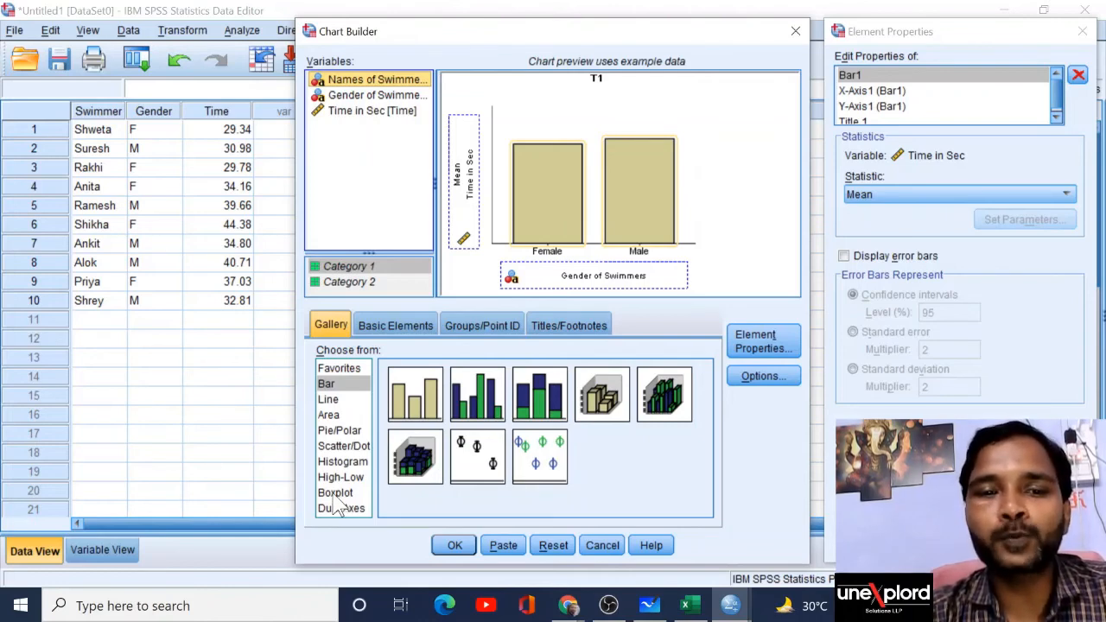
# Step: Replace the bar chart with a Simple Boxplot from the Gallery's Boxplot category
pyautogui.click(333, 497)
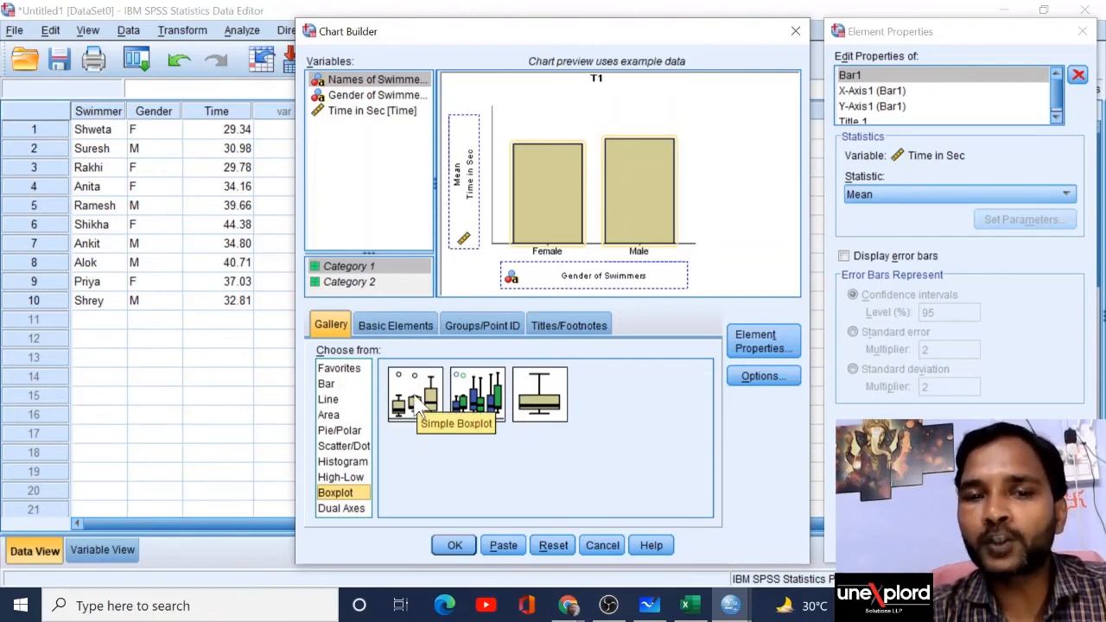
pyautogui.moveTo(421, 406); pyautogui.dragTo(592, 182)
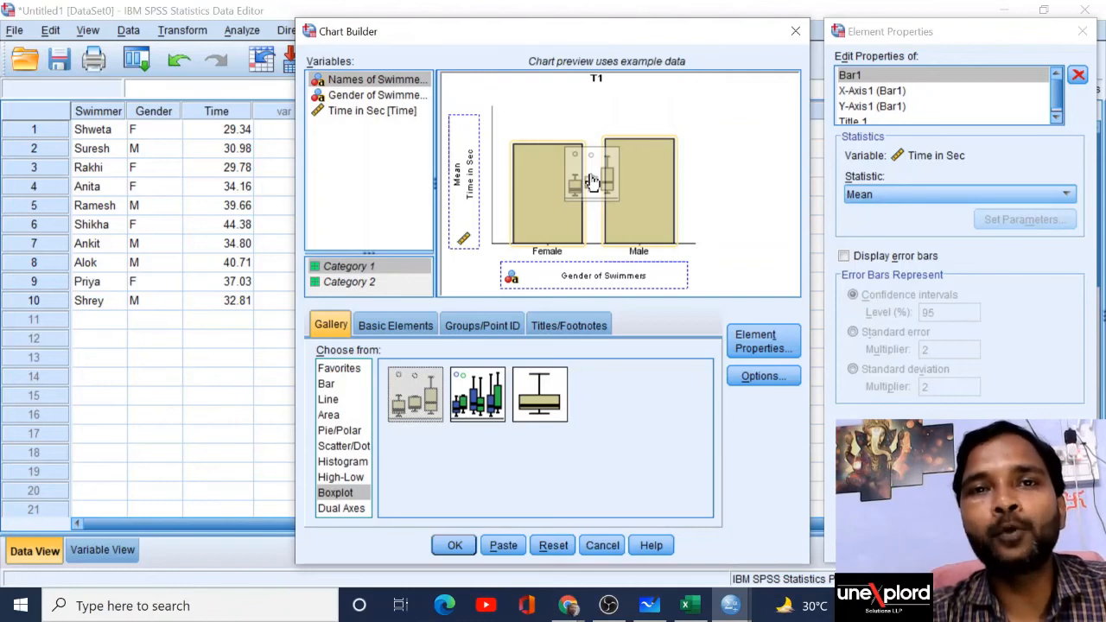
pyautogui.moveTo(591, 182); pyautogui.dragTo(593, 183)
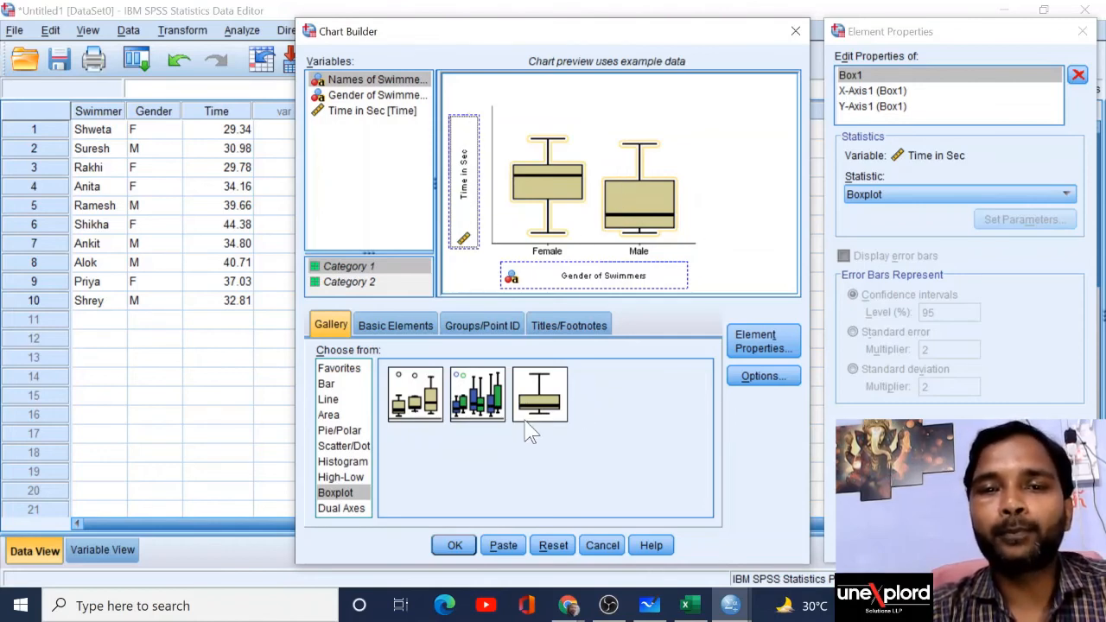
# Step: Generate the boxplot, maximize the Viewer, and scroll down to select the new boxplot
pyautogui.click(455, 545)
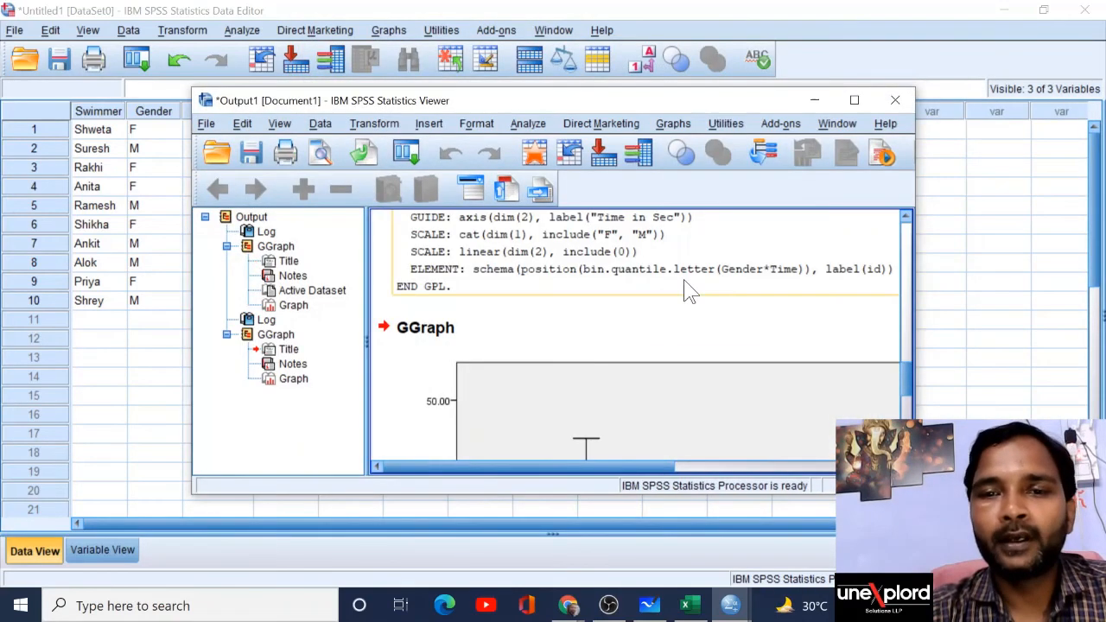
pyautogui.click(853, 101)
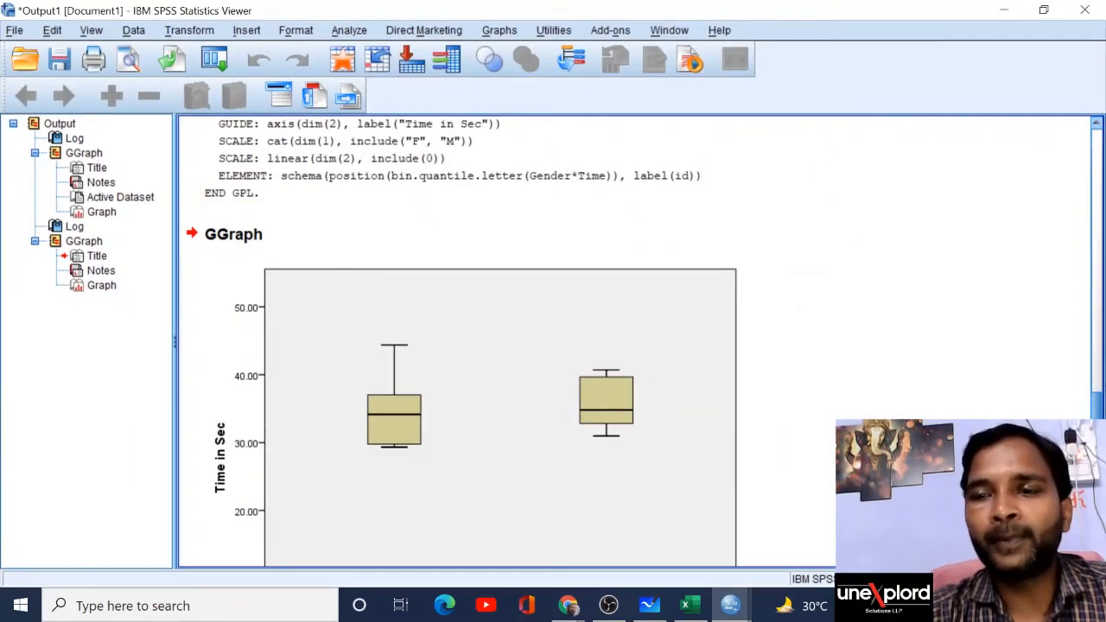
pyautogui.scroll(-3, 458, 341)
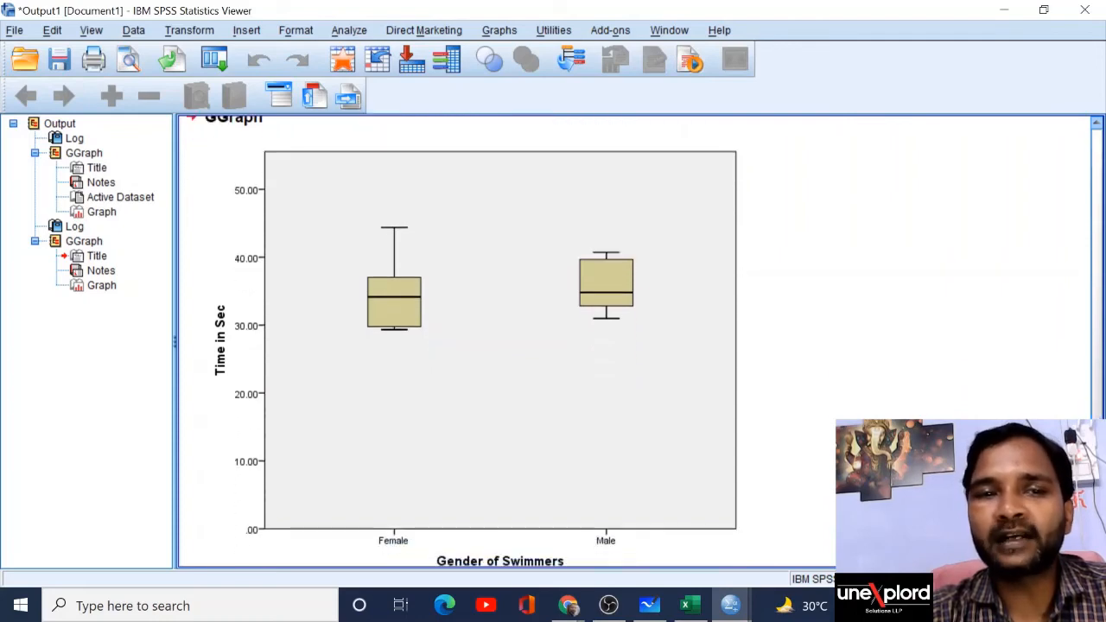
pyautogui.scroll(-1, 458, 341)
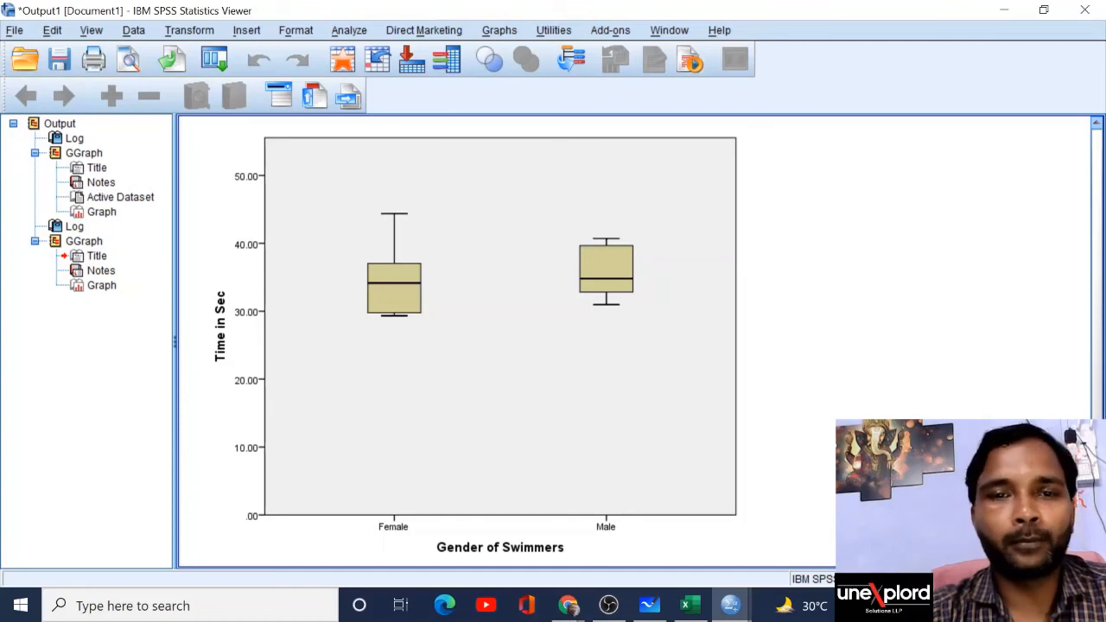
pyautogui.click(535, 419)
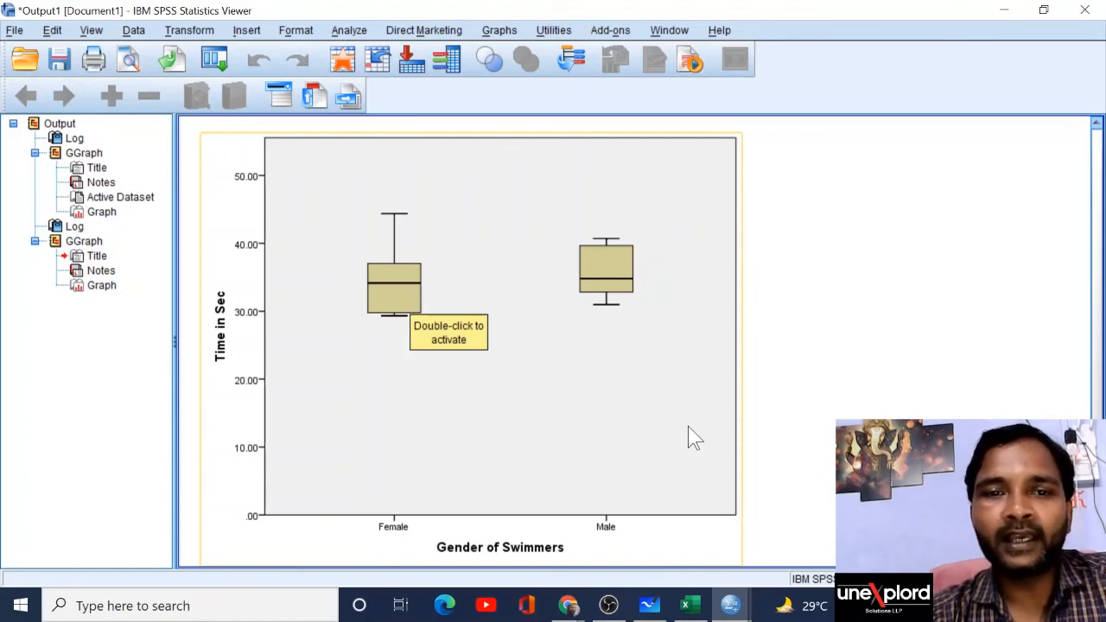
pyautogui.click(473, 399)
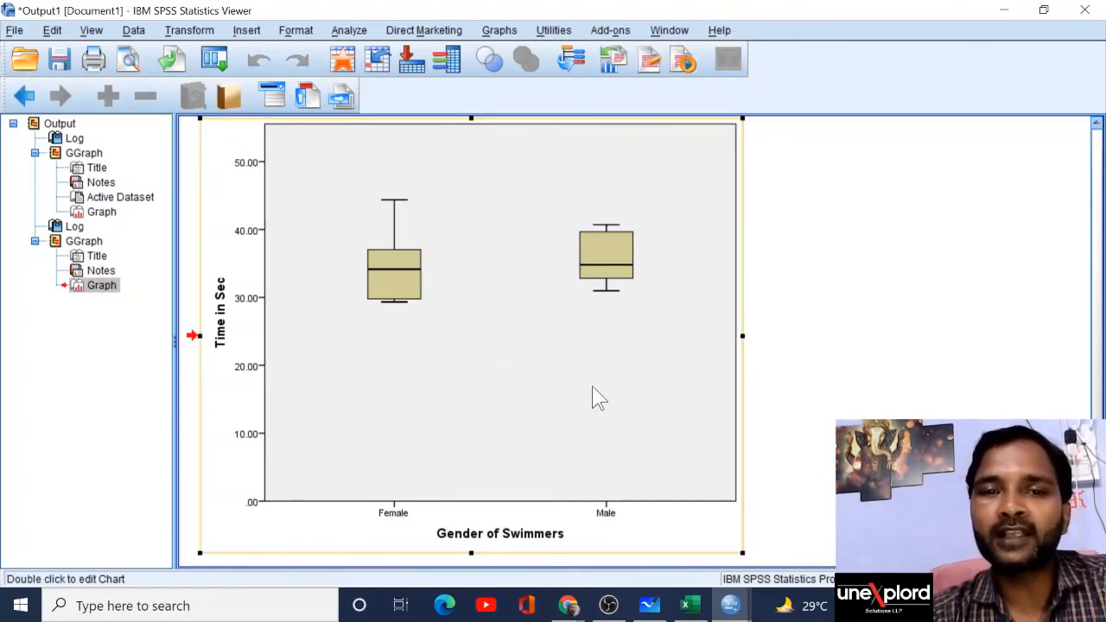
pyautogui.doubleClick(435, 244)
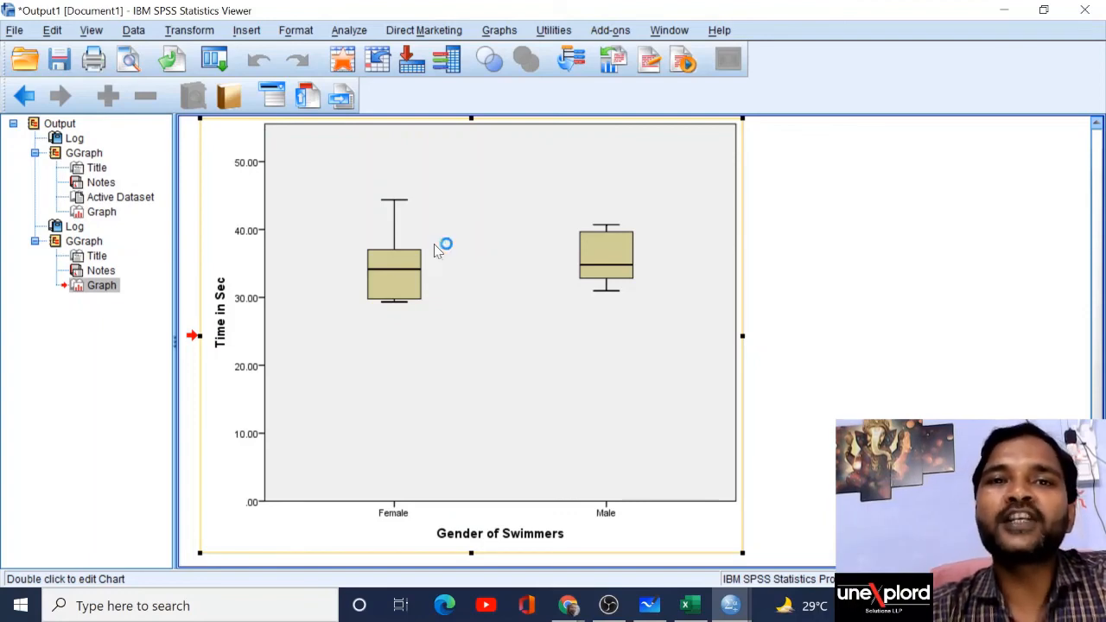